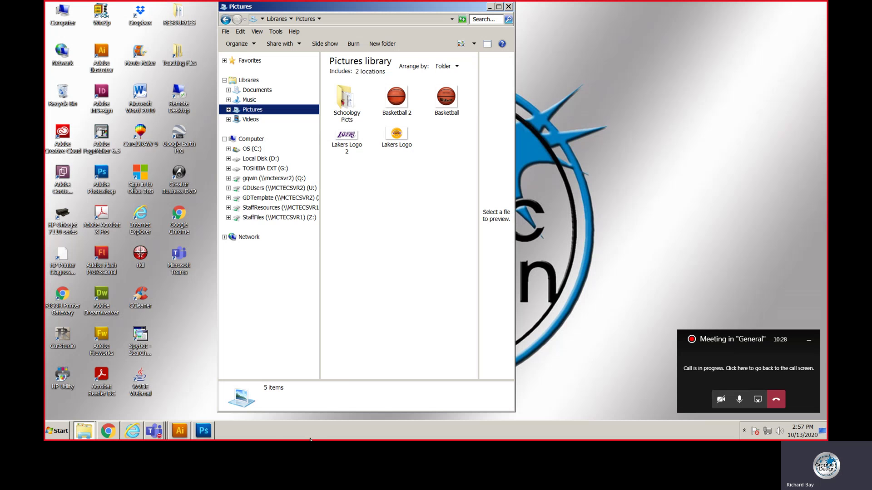
Switch to Internet Explorer and review the lakers logo image results.
{"action": "left_click", "coordinate": [136, 431]}
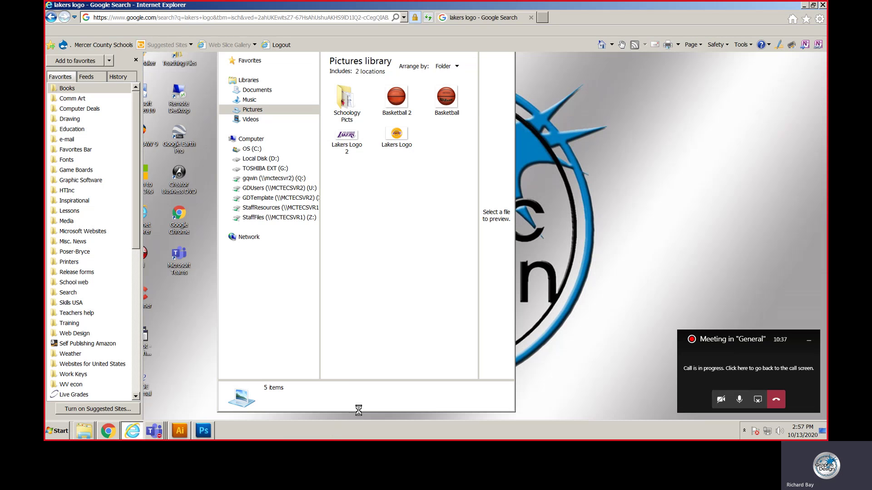
{"action": "left_click", "coordinate": [391, 291]}
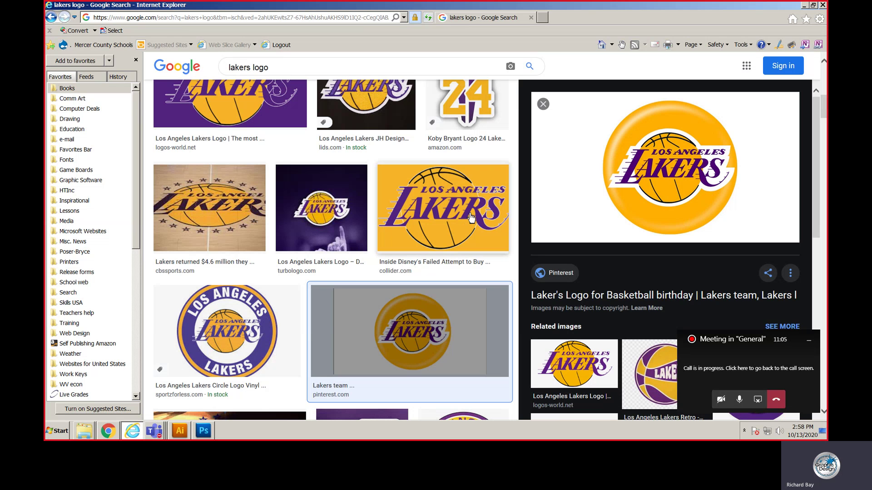
{"action": "scroll", "coordinate": [432, 141], "scroll_direction": "up", "scroll_amount": 1}
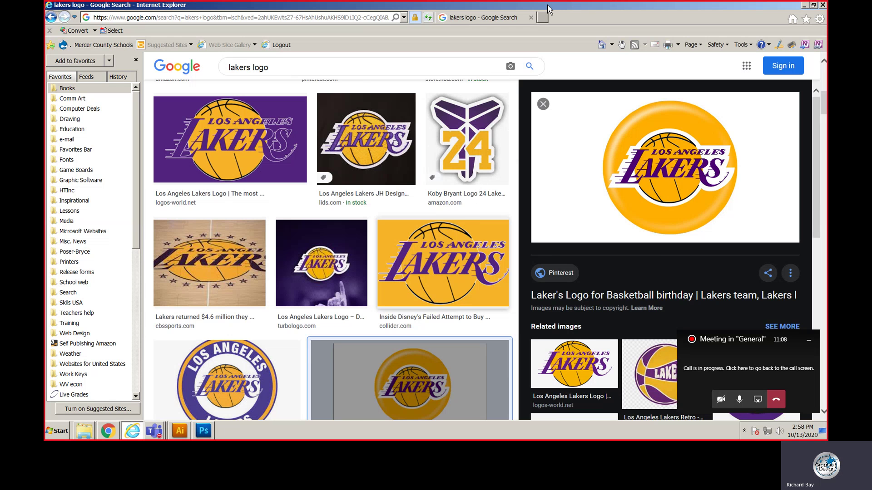
{"action": "key", "text": "Home"}
Open the Google home page in a new browser tab.
{"action": "left_click", "coordinate": [543, 18]}
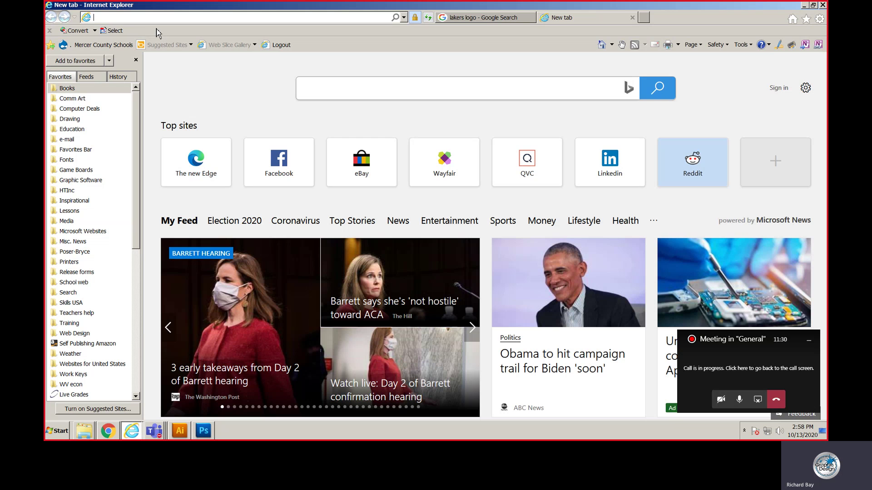
{"action": "type", "text": "goo"}
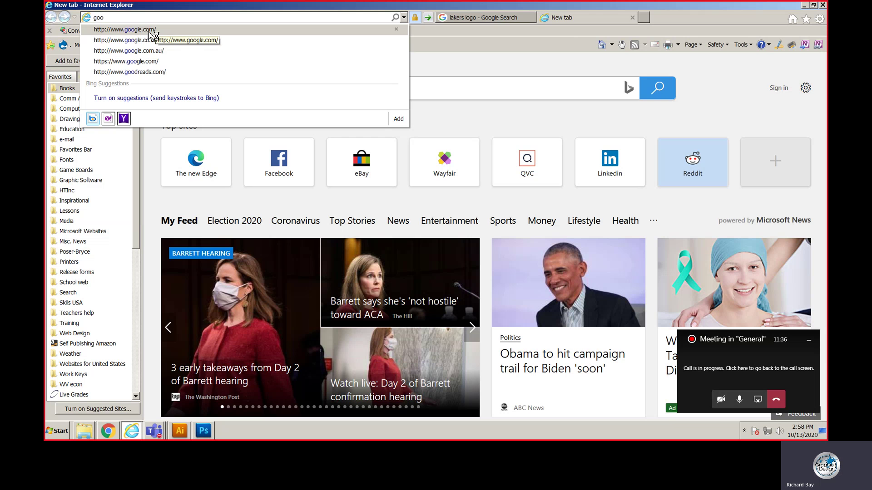
{"action": "left_click", "coordinate": [150, 31]}
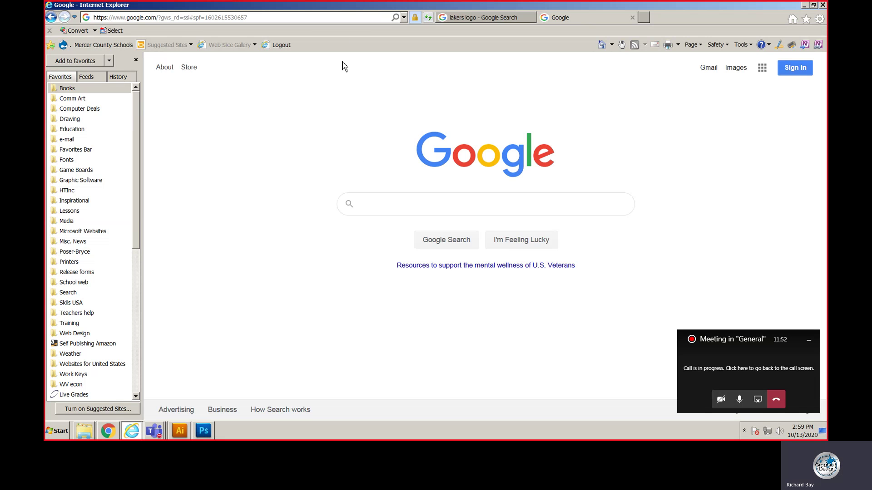
Search Google for basketball and show the image results.
{"action": "left_click", "coordinate": [379, 203]}
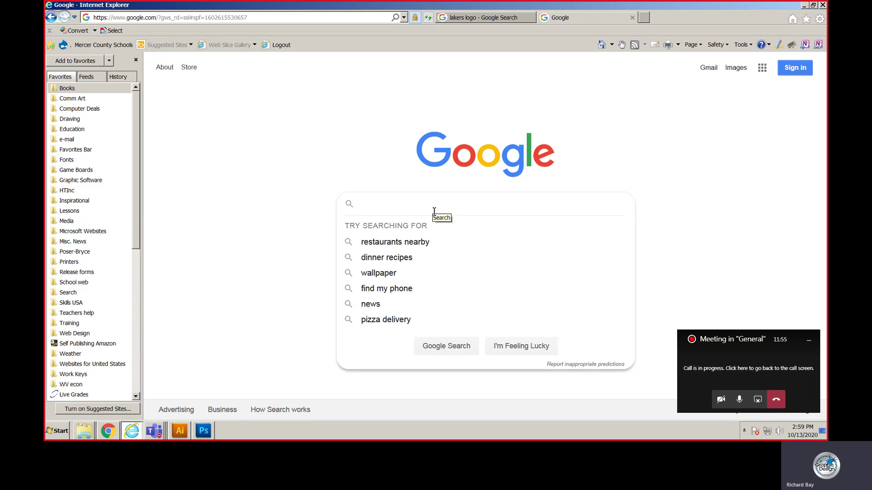
{"action": "type", "text": "bask"}
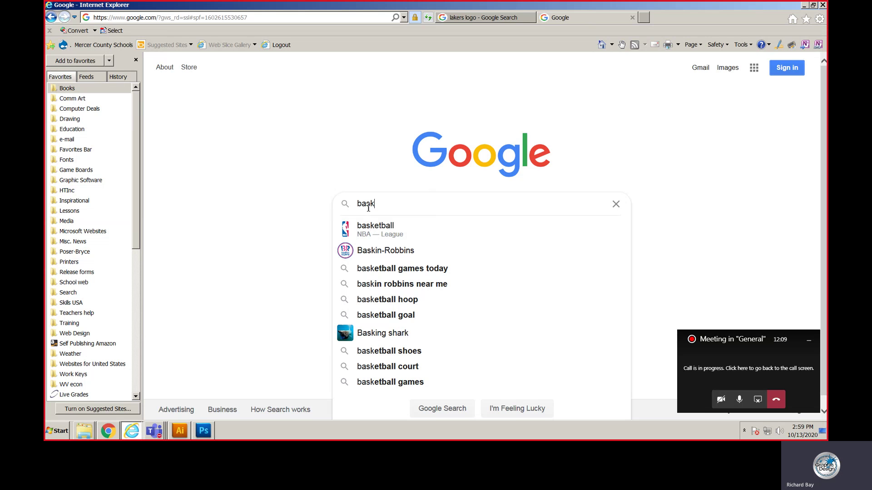
{"action": "left_click", "coordinate": [375, 230]}
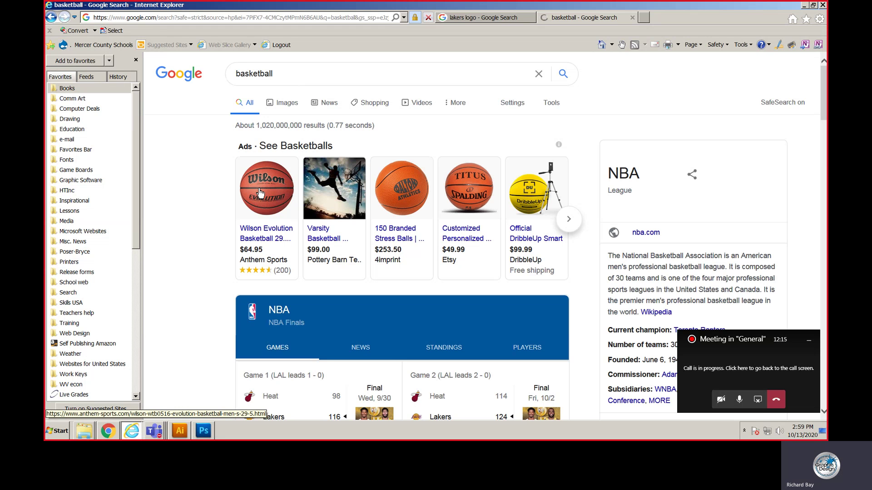
{"action": "left_click", "coordinate": [277, 103]}
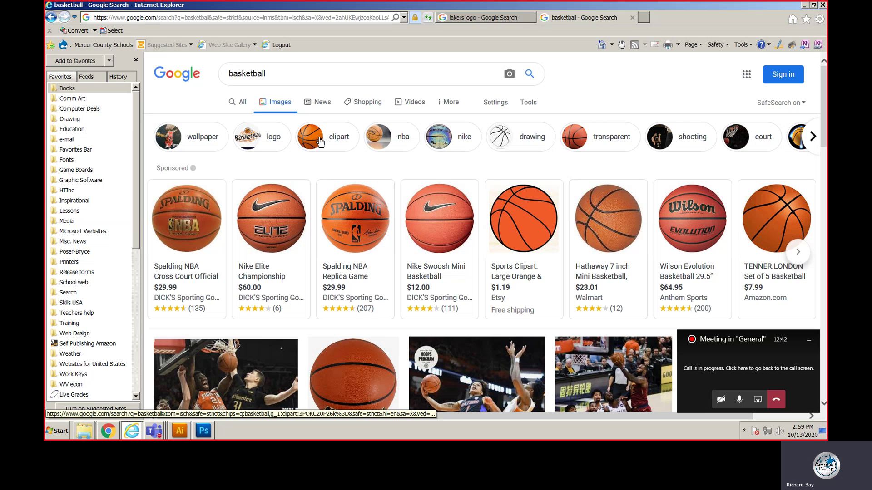
Browse the basketball image results and preview the Wilson USA Special Edition Evolution basketball, comparing it with the lakers logo search.
{"action": "left_click", "coordinate": [606, 224]}
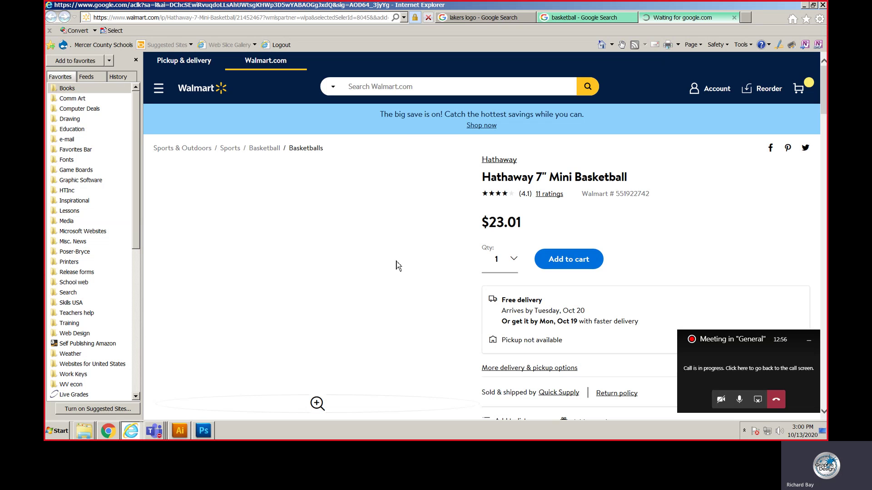
{"action": "left_click", "coordinate": [734, 18]}
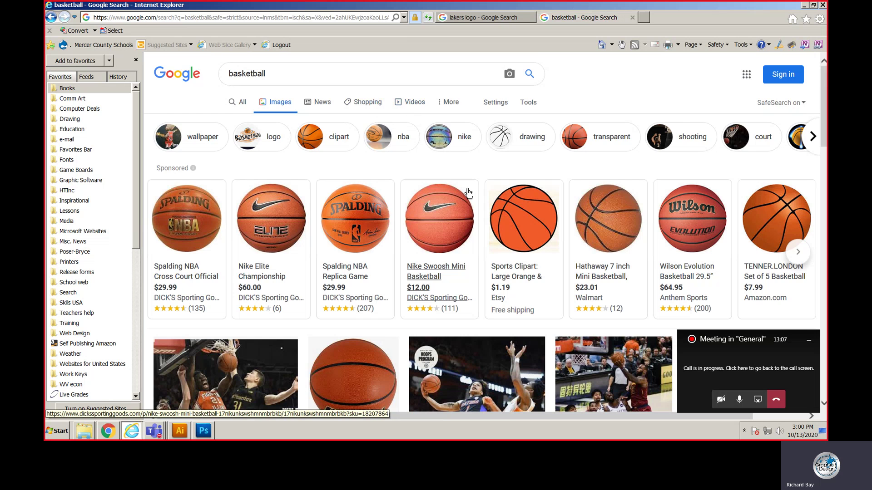
{"action": "scroll", "coordinate": [479, 208], "scroll_direction": "down", "scroll_amount": 5}
{"action": "scroll", "coordinate": [486, 223], "scroll_direction": "down", "scroll_amount": 3}
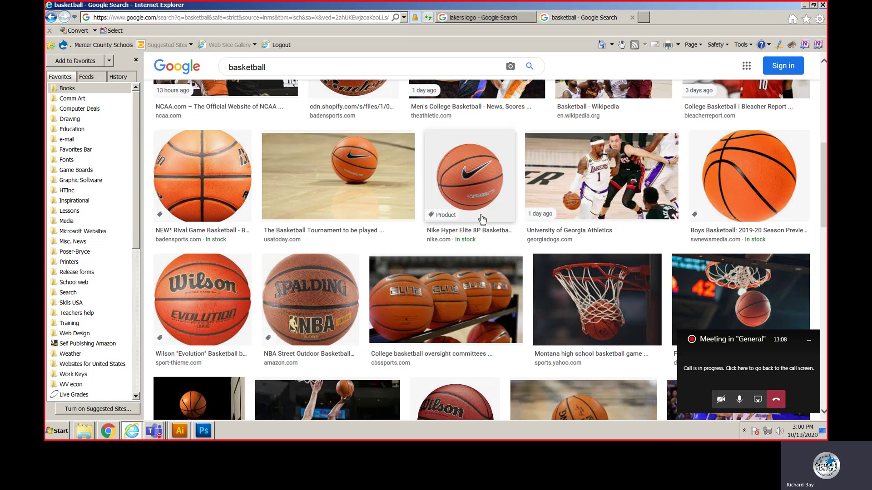
{"action": "scroll", "coordinate": [482, 220], "scroll_direction": "down", "scroll_amount": 4}
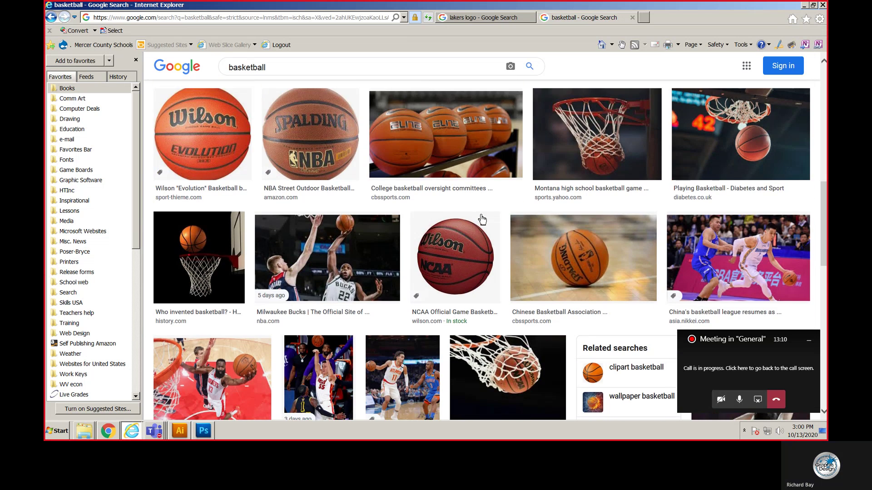
{"action": "scroll", "coordinate": [482, 219], "scroll_direction": "down", "scroll_amount": 2}
{"action": "scroll", "coordinate": [481, 220], "scroll_direction": "down", "scroll_amount": 1}
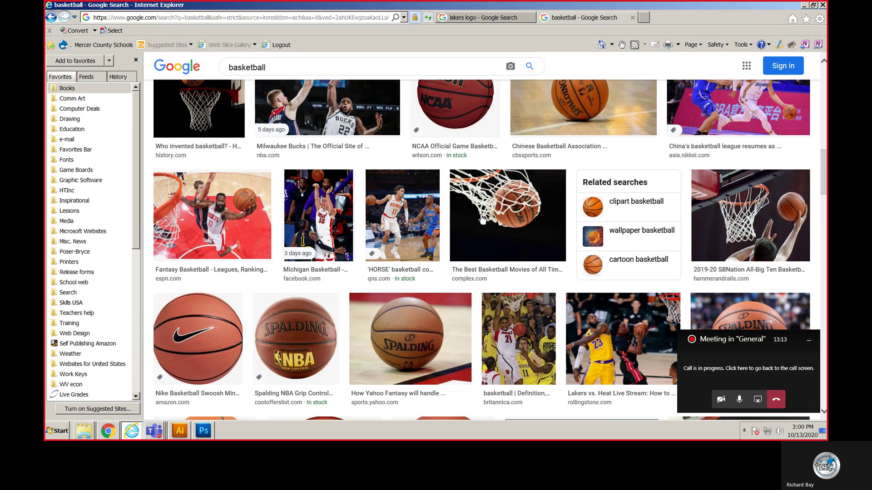
{"action": "scroll", "coordinate": [481, 219], "scroll_direction": "down", "scroll_amount": 2}
{"action": "scroll", "coordinate": [481, 215], "scroll_direction": "down", "scroll_amount": 1}
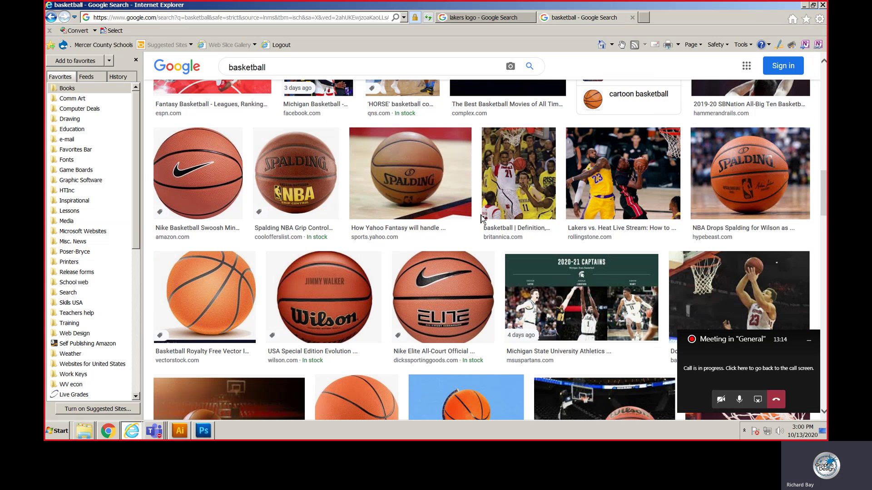
{"action": "left_click", "coordinate": [309, 302]}
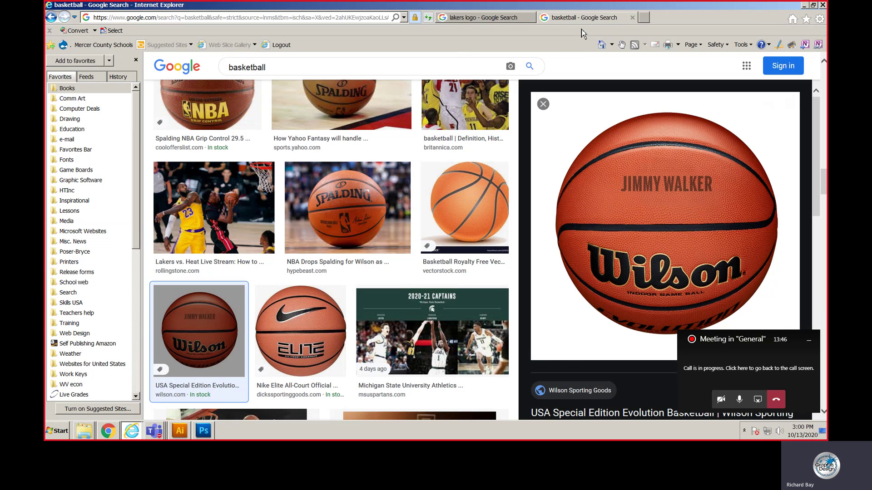
{"action": "left_click", "coordinate": [484, 17]}
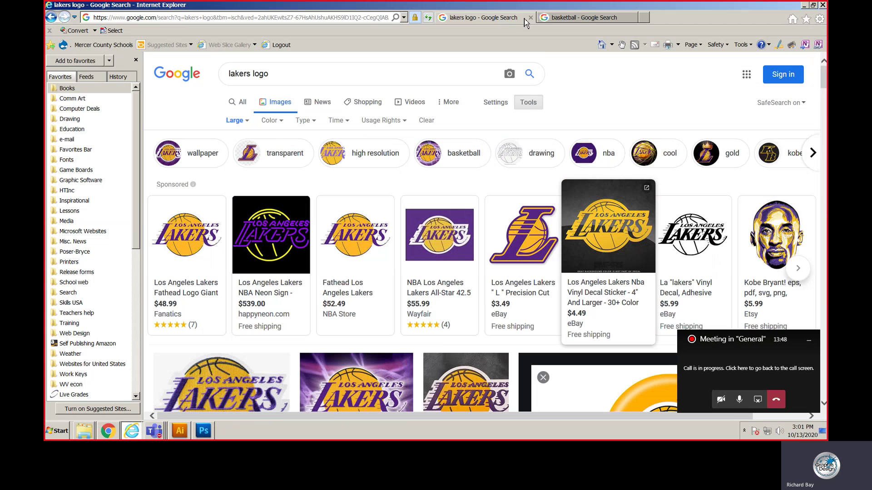
{"action": "left_click", "coordinate": [580, 18]}
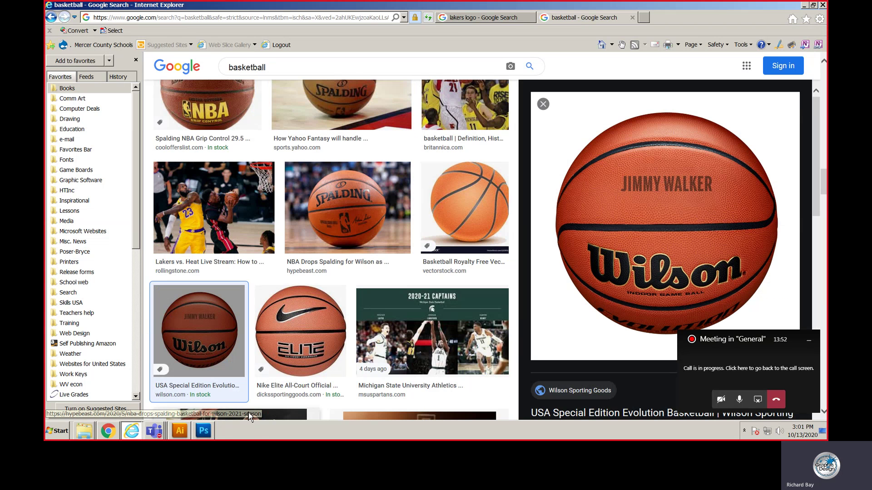
Switch to Photoshop and open the Basketball image from My Pictures.
{"action": "left_click", "coordinate": [204, 432]}
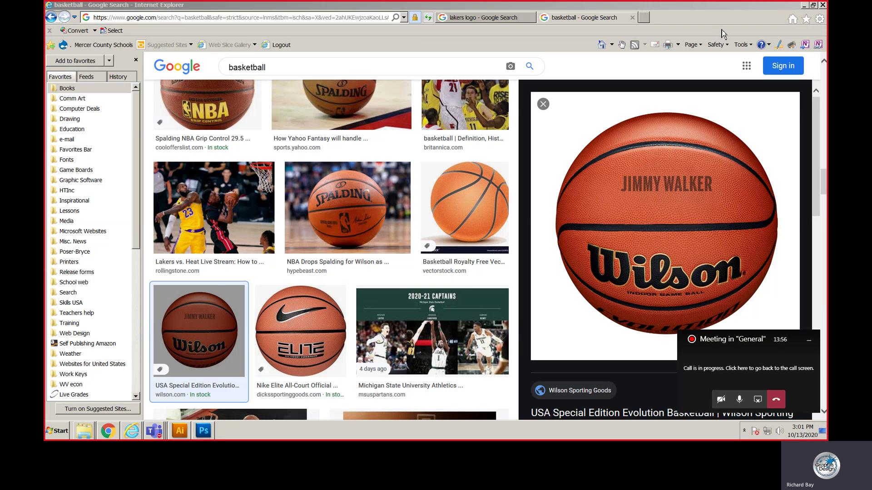
{"action": "left_click", "coordinate": [804, 6]}
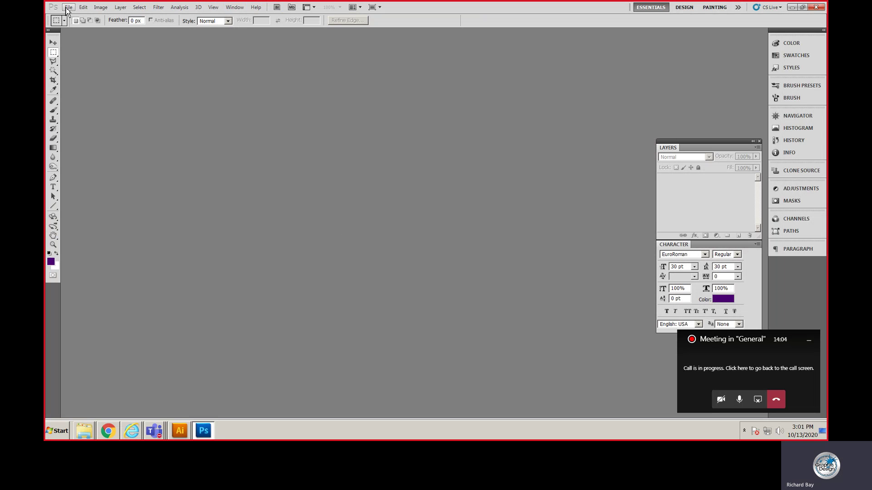
{"action": "left_click", "coordinate": [69, 8]}
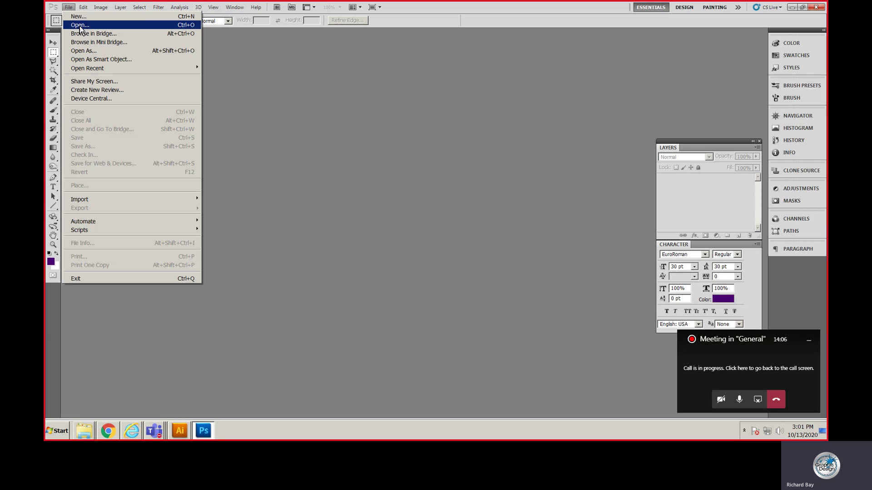
{"action": "left_click", "coordinate": [80, 26]}
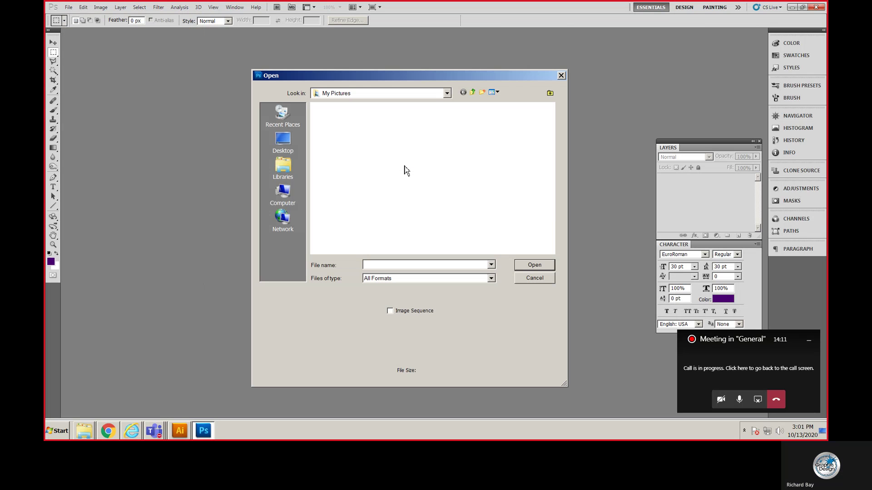
{"action": "left_click", "coordinate": [443, 130]}
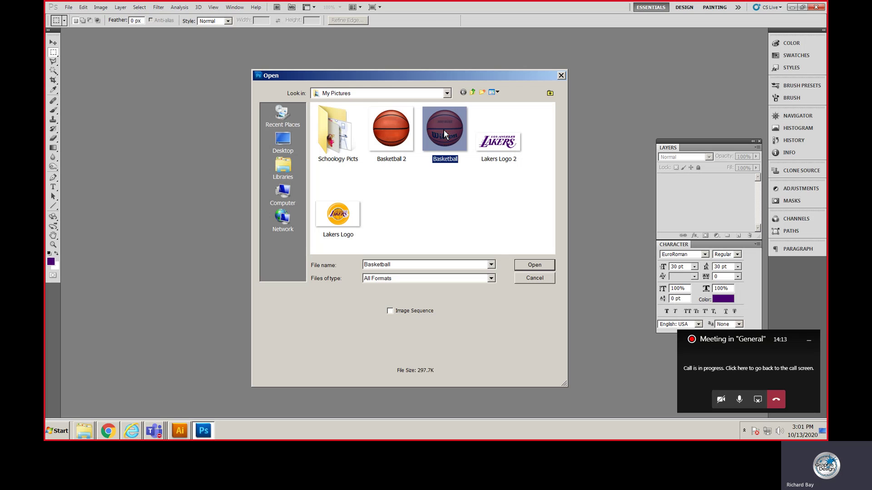
{"action": "left_click", "coordinate": [534, 265]}
{"action": "double_click", "coordinate": [441, 115]}
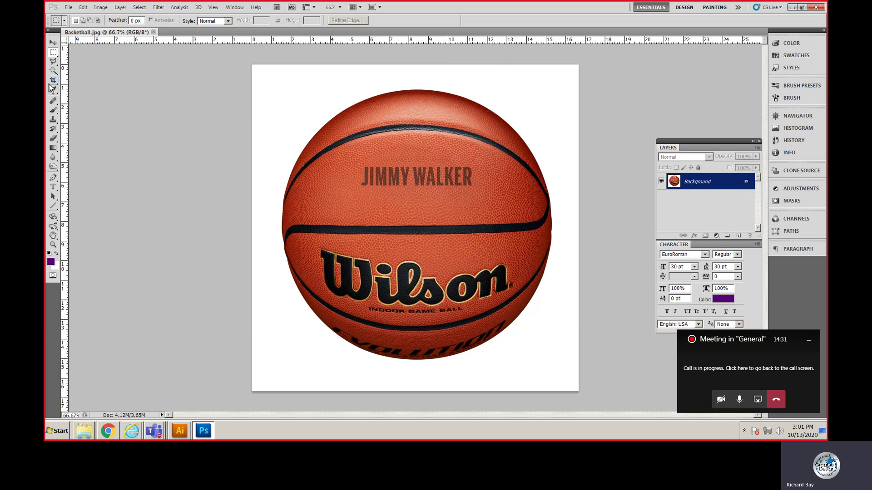
Cover the printed name on the upper half of the ball with nearby leather texture using the Clone Stamp.
{"action": "left_click", "coordinate": [54, 119]}
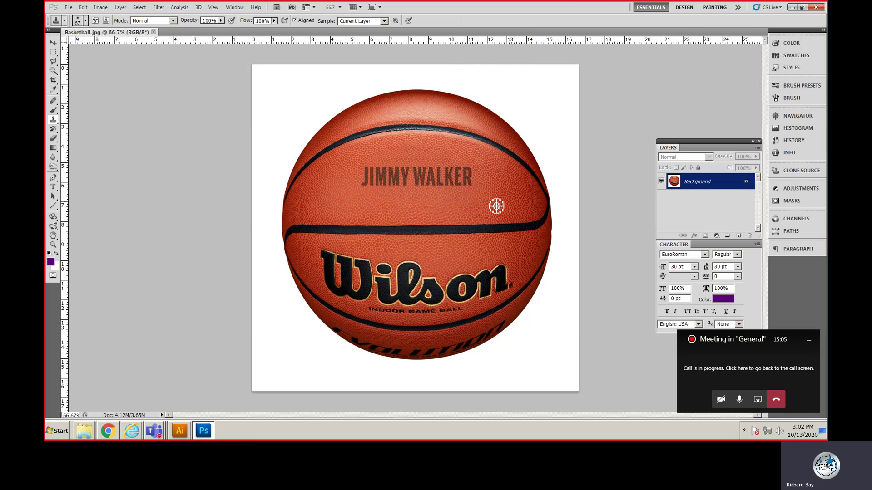
{"action": "left_click", "coordinate": [496, 206], "text": "alt"}
{"action": "mouse_move", "coordinate": [470, 183]}
{"action": "left_mouse_down"}
{"action": "mouse_move", "coordinate": [452, 185]}
{"action": "mouse_move", "coordinate": [467, 183]}
{"action": "mouse_move", "coordinate": [455, 178]}
{"action": "mouse_move", "coordinate": [464, 170]}
{"action": "mouse_move", "coordinate": [438, 170]}
{"action": "mouse_move", "coordinate": [440, 182]}
{"action": "mouse_move", "coordinate": [425, 186]}
{"action": "mouse_move", "coordinate": [419, 172]}
{"action": "mouse_move", "coordinate": [395, 183]}
{"action": "mouse_move", "coordinate": [402, 188]}
{"action": "mouse_move", "coordinate": [405, 173]}
{"action": "mouse_move", "coordinate": [363, 176]}
{"action": "mouse_move", "coordinate": [366, 186]}
{"action": "mouse_move", "coordinate": [468, 189]}
{"action": "mouse_move", "coordinate": [477, 185]}
{"action": "mouse_move", "coordinate": [462, 170]}
{"action": "mouse_move", "coordinate": [487, 178]}
{"action": "mouse_move", "coordinate": [476, 194]}
{"action": "mouse_move", "coordinate": [348, 196]}
{"action": "mouse_move", "coordinate": [484, 194]}
{"action": "mouse_move", "coordinate": [334, 244]}
{"action": "mouse_move", "coordinate": [481, 222]}
{"action": "mouse_move", "coordinate": [364, 206]}
{"action": "mouse_move", "coordinate": [334, 189]}
{"action": "left_mouse_up"}
{"action": "left_click", "coordinate": [335, 189], "text": "alt"}
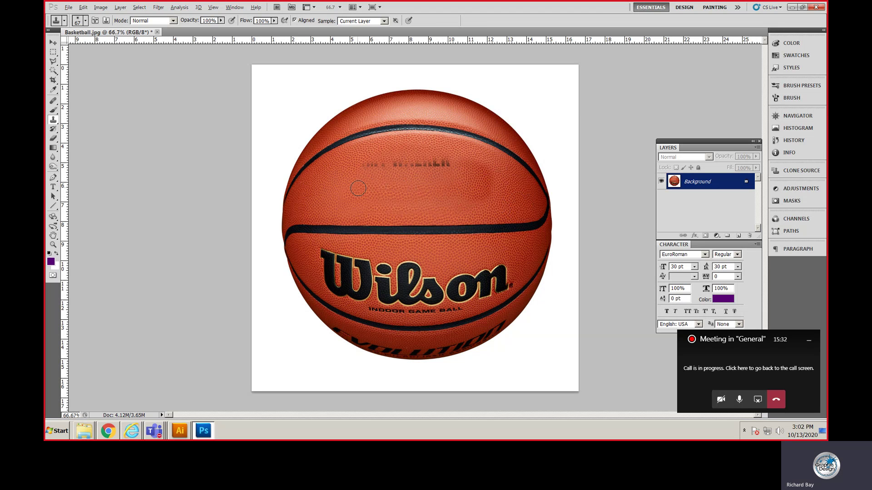
{"action": "left_click_drag", "start_coordinate": [361, 170], "coordinate": [450, 158]}
{"action": "left_click", "coordinate": [424, 184], "text": "alt"}
{"action": "mouse_move", "coordinate": [471, 195]}
{"action": "left_mouse_down"}
{"action": "mouse_move", "coordinate": [471, 168]}
{"action": "mouse_move", "coordinate": [462, 176]}
{"action": "mouse_move", "coordinate": [469, 165]}
{"action": "mouse_move", "coordinate": [483, 169]}
{"action": "mouse_move", "coordinate": [486, 181]}
{"action": "mouse_move", "coordinate": [474, 195]}
{"action": "mouse_move", "coordinate": [488, 194]}
{"action": "mouse_move", "coordinate": [378, 235]}
{"action": "mouse_move", "coordinate": [456, 181]}
{"action": "mouse_move", "coordinate": [504, 200]}
{"action": "left_mouse_up"}
{"action": "left_click", "coordinate": [508, 204], "text": "alt"}
{"action": "mouse_move", "coordinate": [486, 198]}
{"action": "left_mouse_down"}
{"action": "mouse_move", "coordinate": [493, 182]}
{"action": "mouse_move", "coordinate": [467, 193]}
{"action": "mouse_move", "coordinate": [480, 190]}
{"action": "mouse_move", "coordinate": [489, 169]}
{"action": "mouse_move", "coordinate": [465, 165]}
{"action": "mouse_move", "coordinate": [487, 177]}
{"action": "mouse_move", "coordinate": [474, 191]}
{"action": "mouse_move", "coordinate": [464, 165]}
{"action": "mouse_move", "coordinate": [462, 192]}
{"action": "mouse_move", "coordinate": [450, 169]}
{"action": "left_mouse_up"}
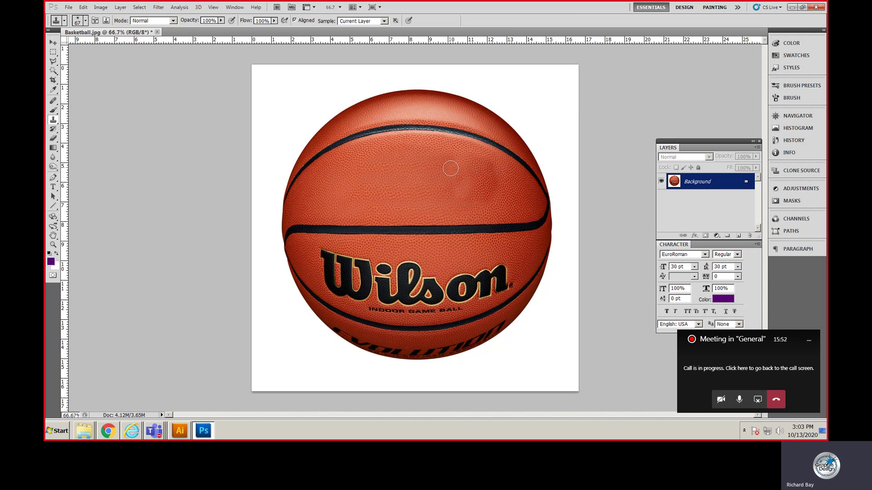
Blend the uneven cloned patch on the ball's upper right side with fresh Clone Stamp samples and choose the Burn tool.
{"action": "left_click", "coordinate": [454, 210], "text": "alt"}
{"action": "left_click", "coordinate": [432, 169], "text": "alt"}
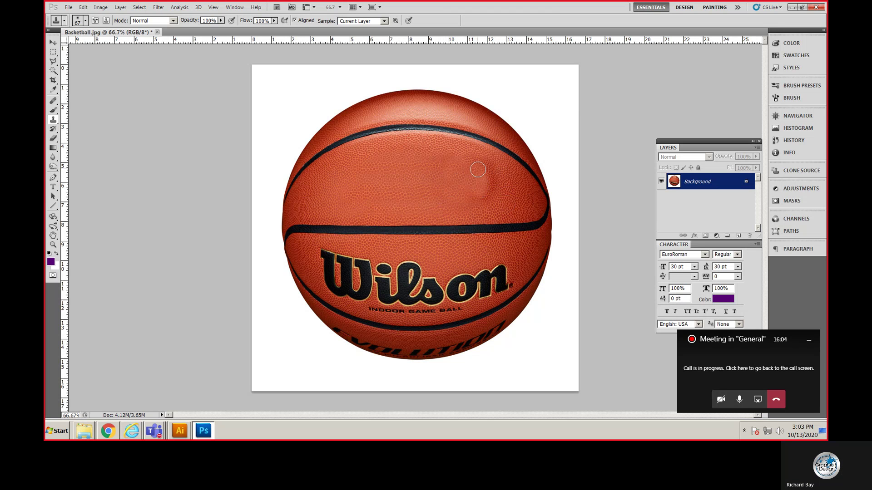
{"action": "left_click_drag", "start_coordinate": [489, 193], "coordinate": [487, 168]}
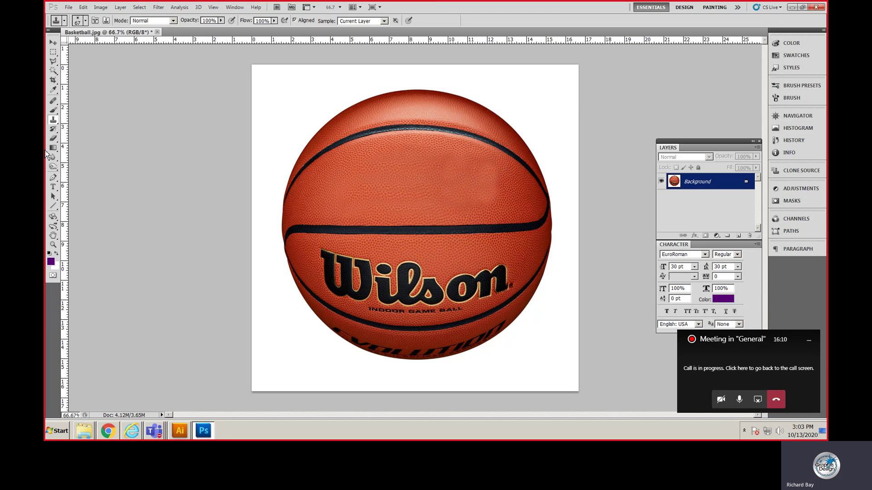
{"action": "left_click", "coordinate": [54, 167]}
{"action": "left_click", "coordinate": [86, 173]}
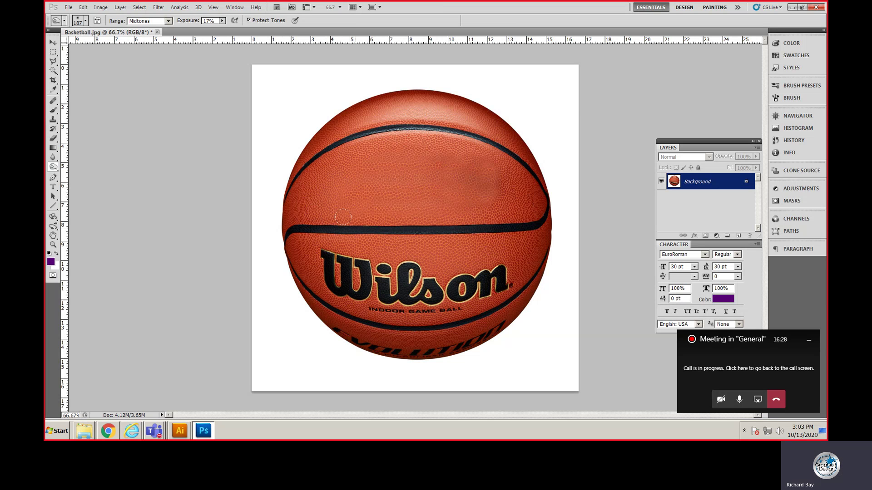
Close Basketball.jpg without saving the changes and switch to the Thumbnail Template document in Illustrator.
{"action": "left_click", "coordinate": [157, 32]}
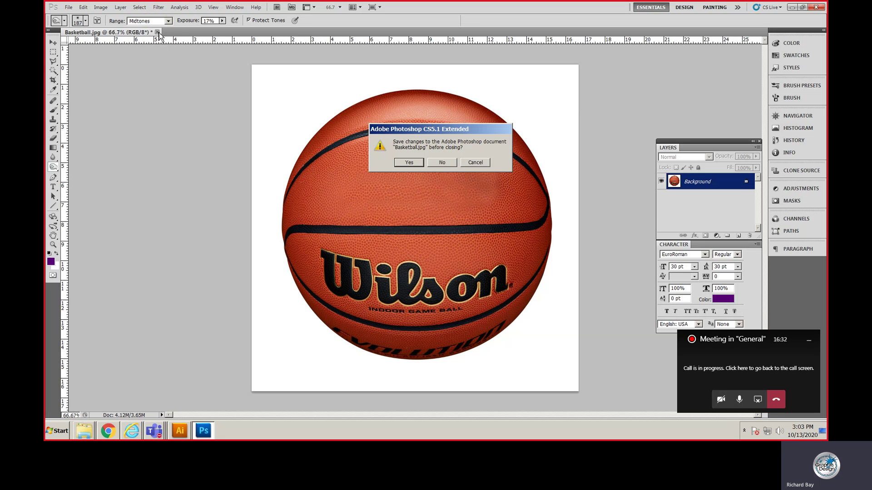
{"action": "left_click", "coordinate": [453, 165]}
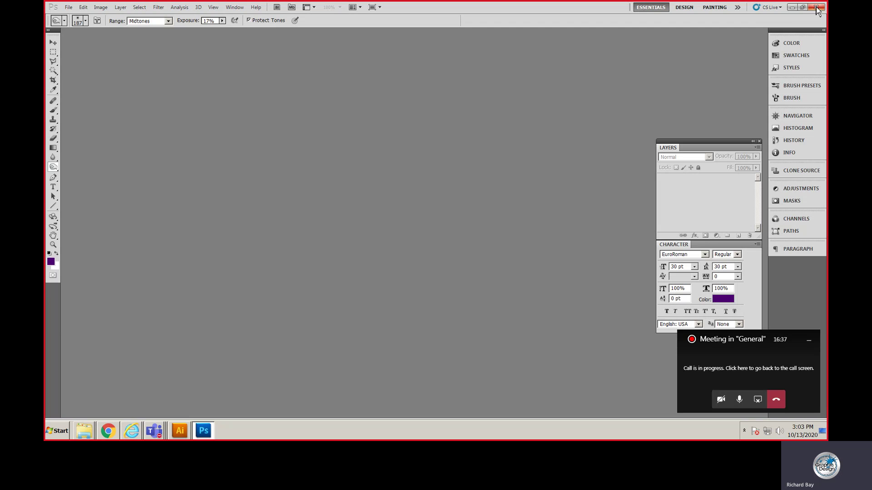
{"action": "left_click", "coordinate": [793, 7]}
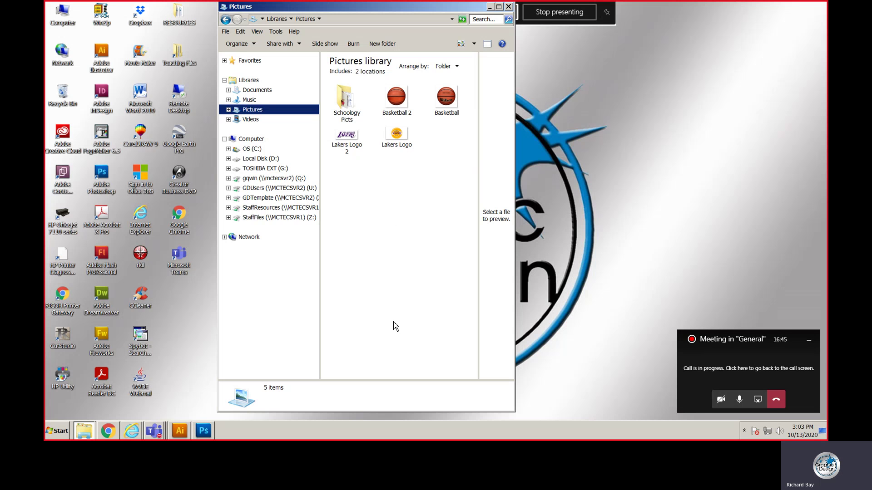
{"action": "left_click", "coordinate": [180, 437]}
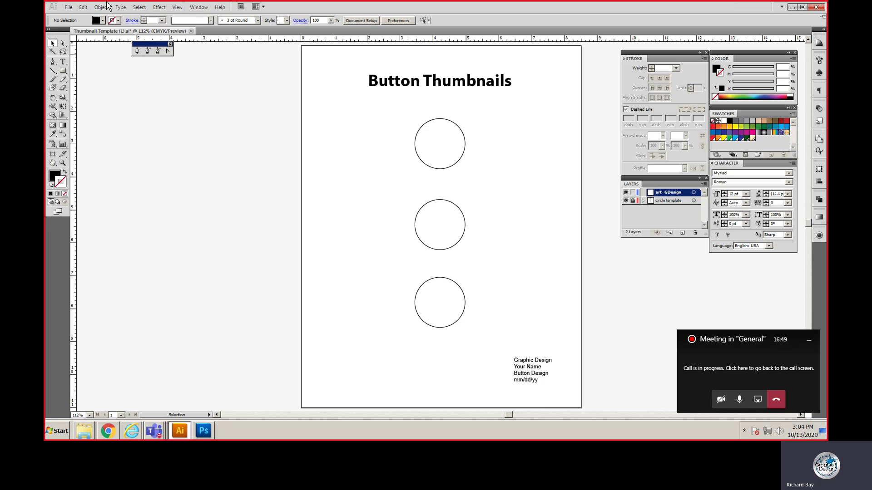
Place the Basketball 2 image from the Pictures library into the Button Thumbnails document.
{"action": "left_click", "coordinate": [68, 7]}
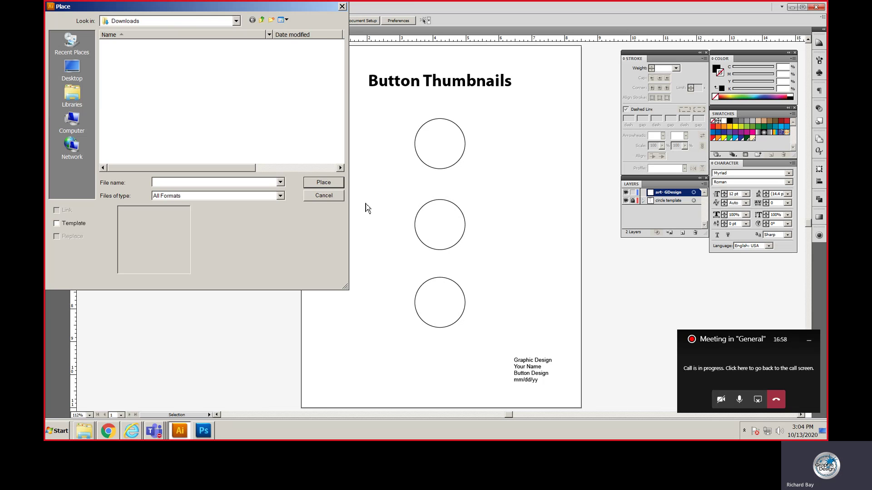
{"action": "left_click", "coordinate": [75, 100]}
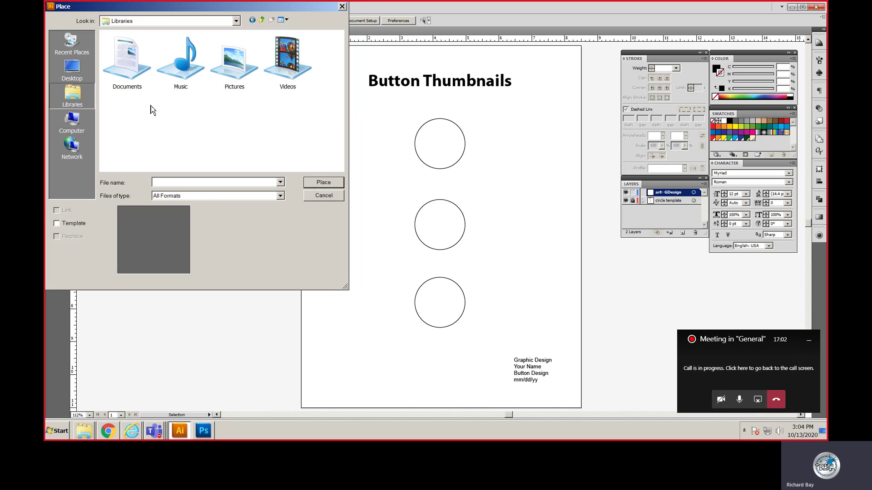
{"action": "left_click", "coordinate": [237, 72]}
{"action": "double_click", "coordinate": [237, 73]}
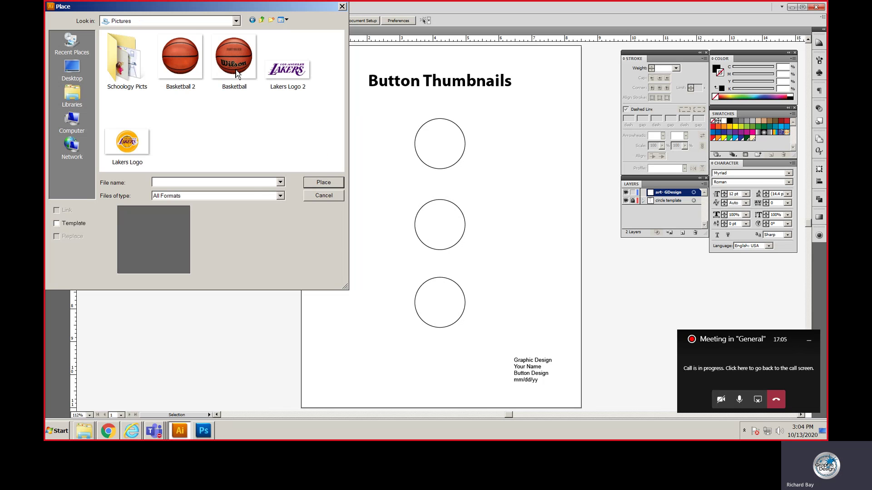
{"action": "left_click", "coordinate": [177, 58]}
{"action": "left_click", "coordinate": [323, 183]}
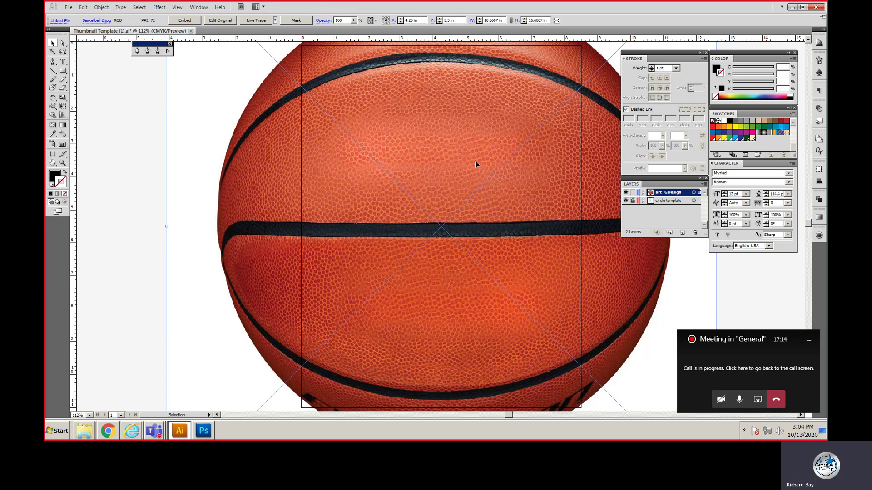
Scale the placed basketball down to about 1.94 in wide and high and position it over the top circle.
{"action": "key", "text": "ctrl+minus"}
{"action": "key", "text": "ctrl+minus"}
{"action": "key", "text": "ctrl+minus"}
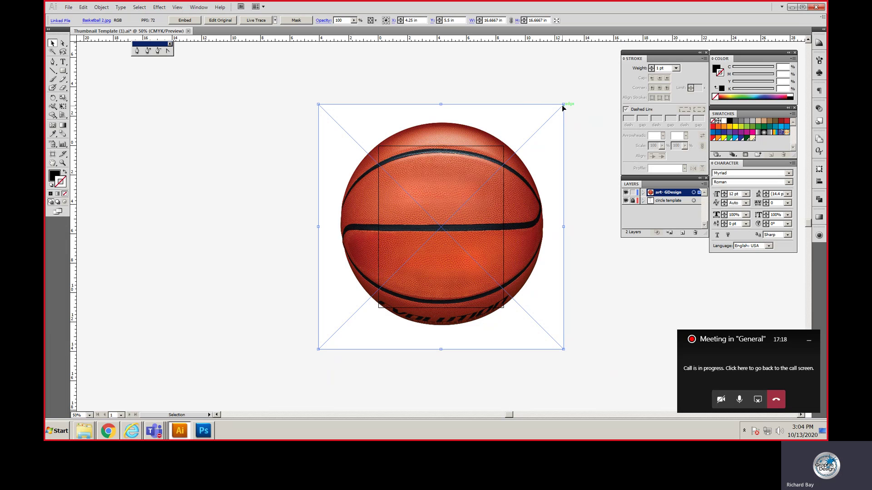
{"action": "left_click_drag", "start_coordinate": [563, 106], "coordinate": [454, 176]}
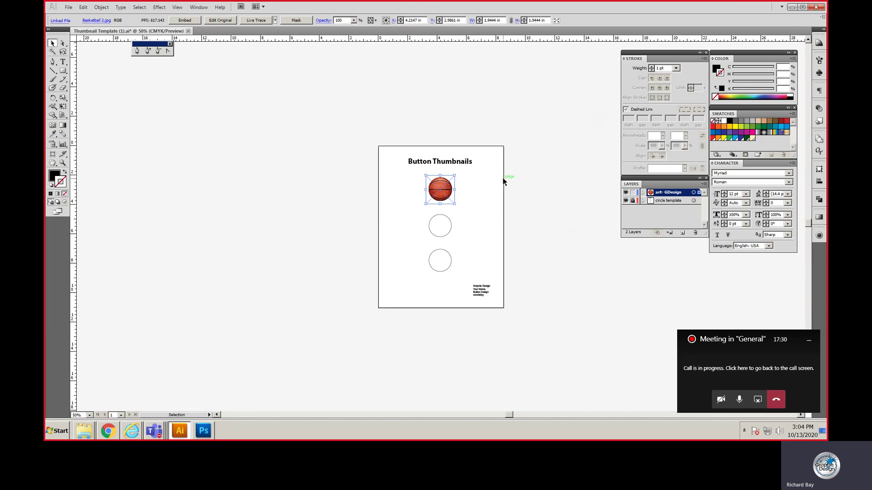
{"action": "left_click", "coordinate": [388, 218]}
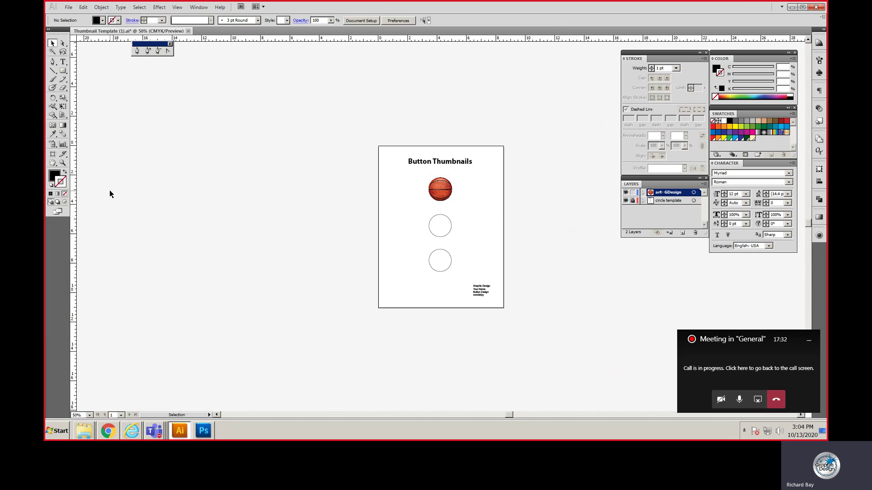
Shift the basketball partly off the top circle and move the art- GDesign layer below the circle template layer.
{"action": "left_click", "coordinate": [63, 163]}
{"action": "left_click_drag", "start_coordinate": [411, 174], "coordinate": [476, 243]}
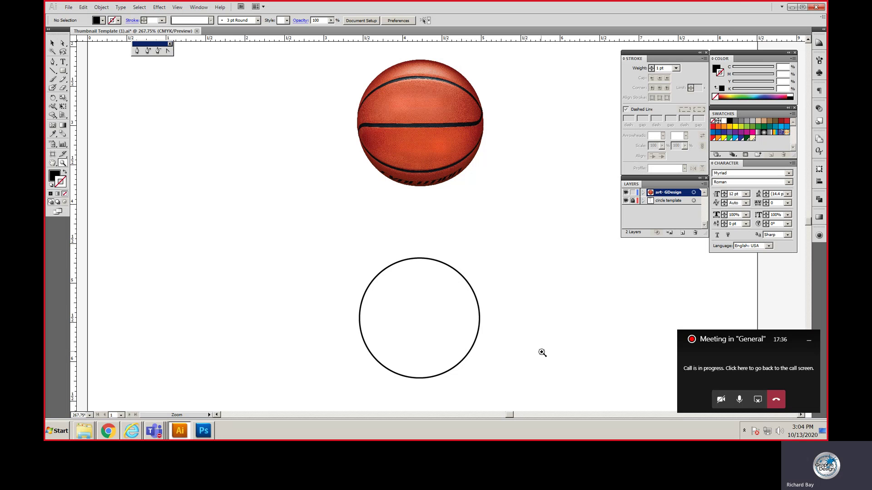
{"action": "left_click", "coordinate": [52, 43]}
{"action": "left_click_drag", "start_coordinate": [391, 110], "coordinate": [497, 116]}
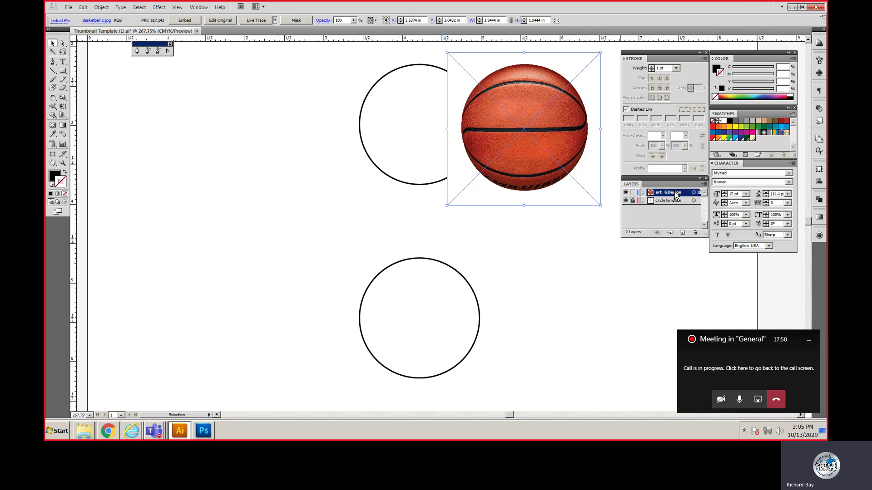
{"action": "left_click", "coordinate": [685, 219]}
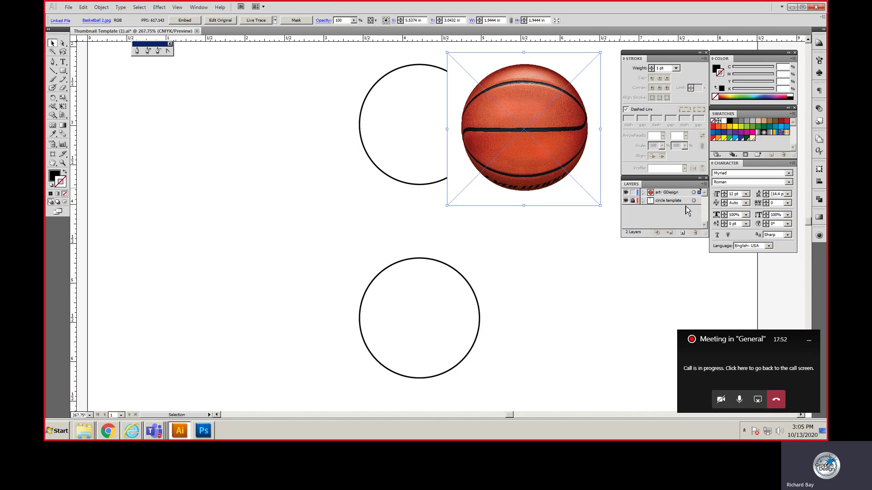
{"action": "left_click", "coordinate": [684, 194]}
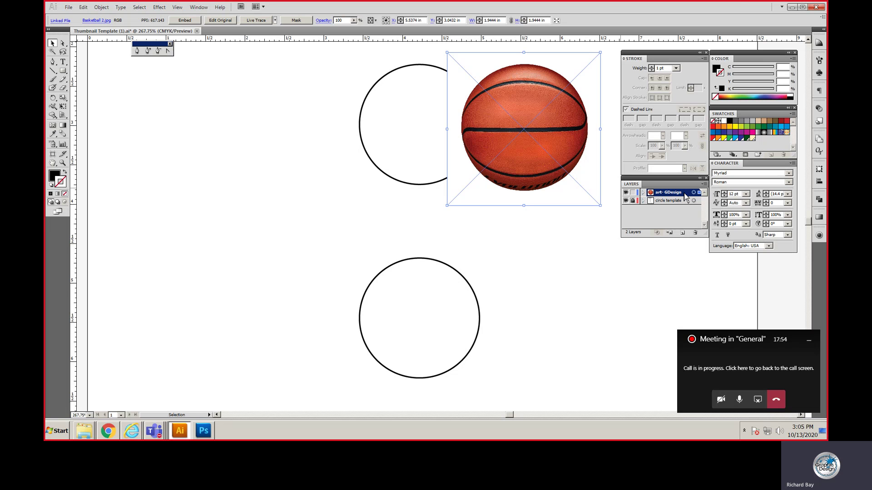
{"action": "left_click_drag", "start_coordinate": [685, 198], "coordinate": [685, 211]}
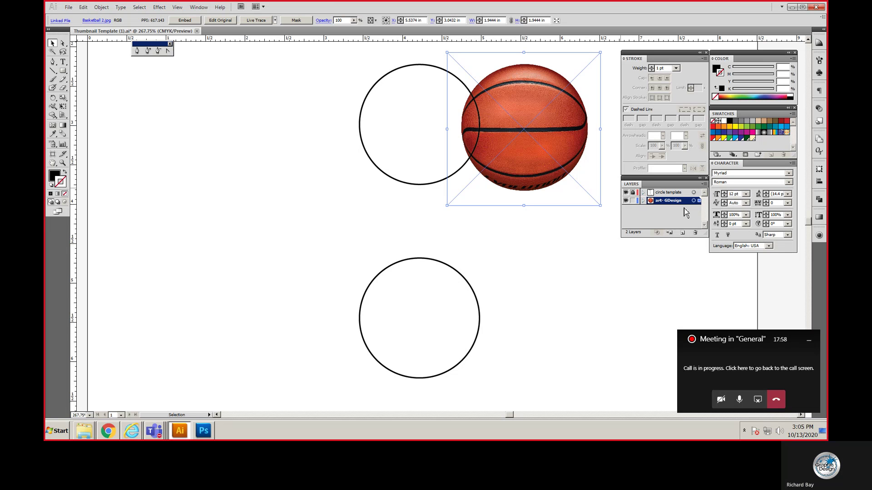
Center the basketball behind the top circle outline, enlarge it to about 2.02 in wide and high, and keep it selected.
{"action": "left_click_drag", "start_coordinate": [565, 175], "coordinate": [459, 175]}
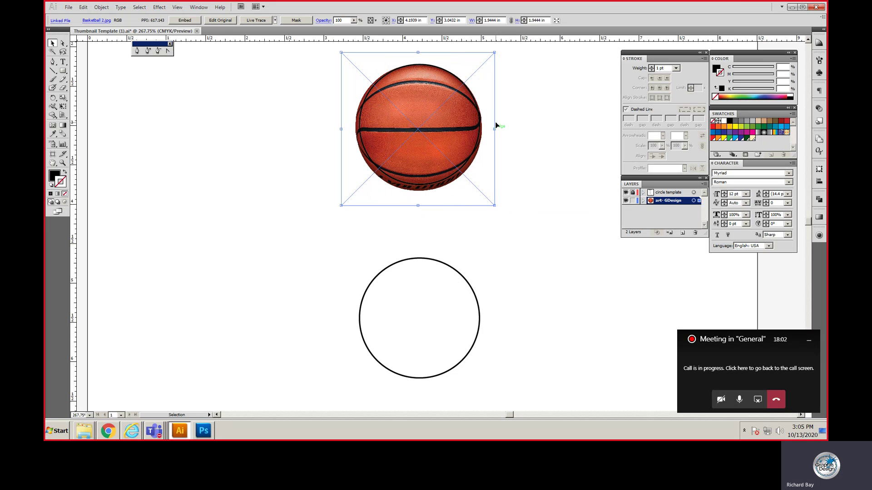
{"action": "left_click_drag", "start_coordinate": [495, 53], "coordinate": [499, 51]}
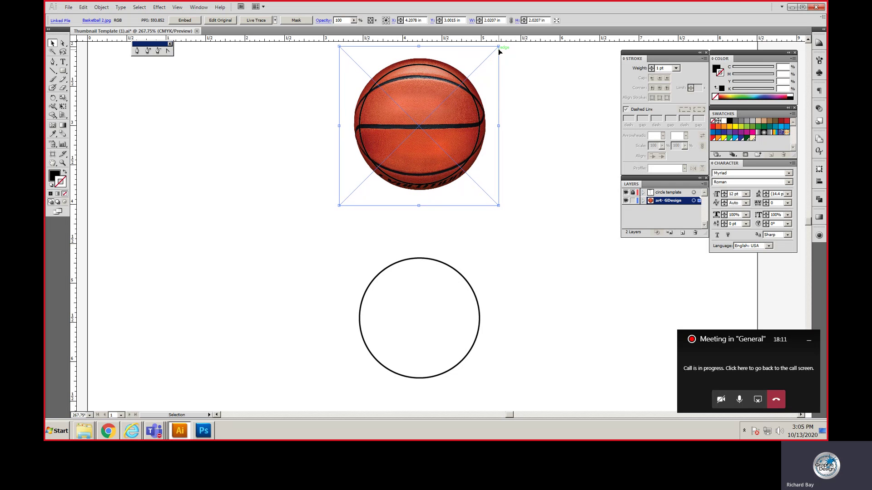
{"action": "left_click", "coordinate": [526, 234]}
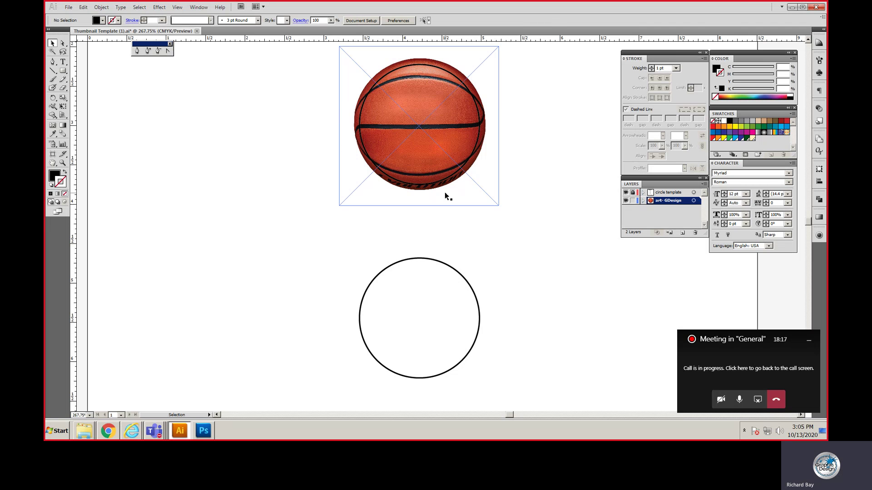
{"action": "left_click", "coordinate": [425, 135]}
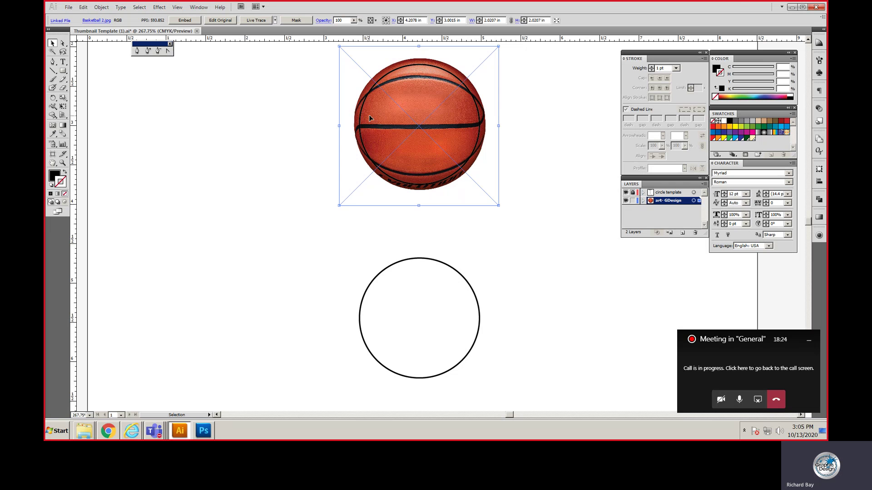
Try moving the basketball away from the top circle and undo the move.
{"action": "left_click_drag", "start_coordinate": [374, 122], "coordinate": [511, 182]}
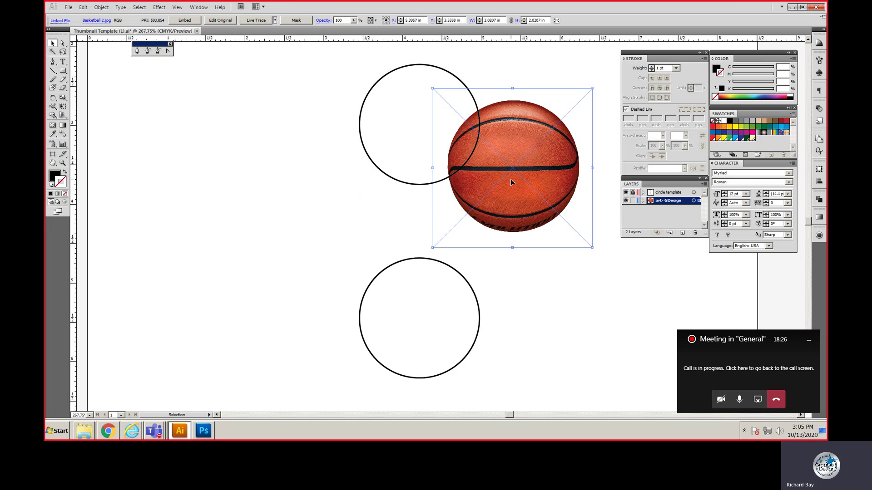
{"action": "key", "text": "a"}
{"action": "key", "text": "ctrl+z"}
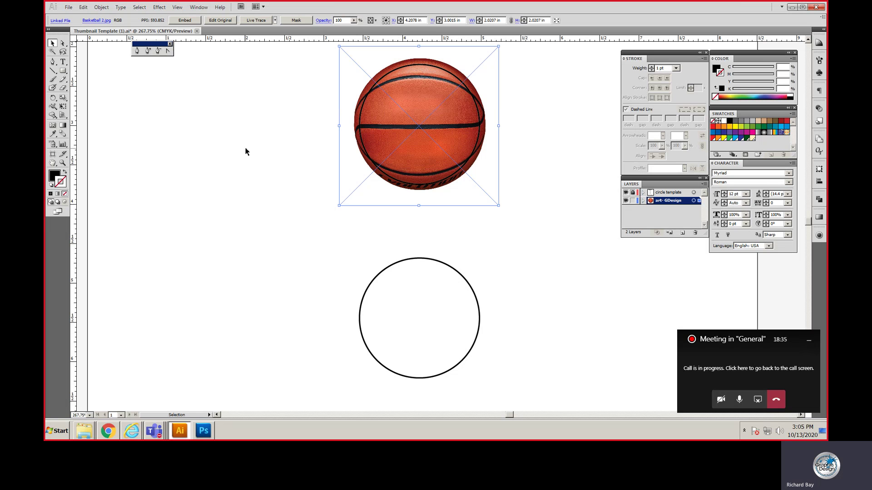
Lock the selected basketball image in place.
{"action": "left_click", "coordinate": [101, 7]}
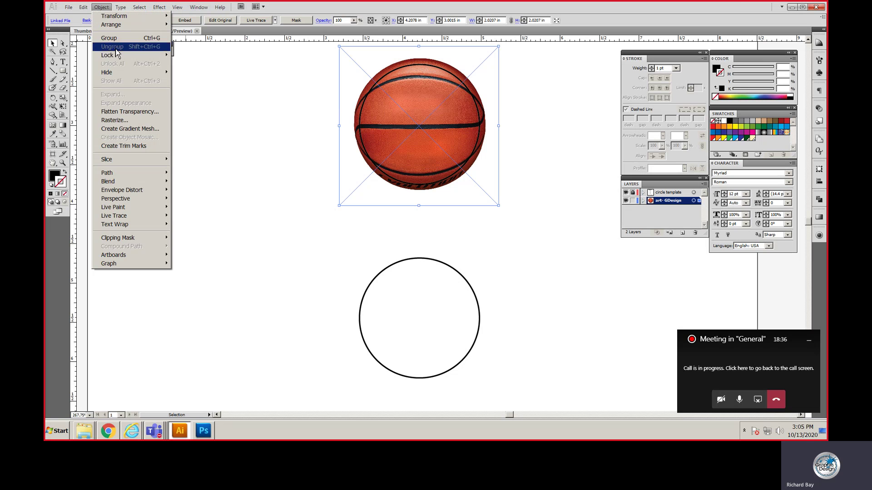
{"action": "mouse_move", "coordinate": [119, 56]}
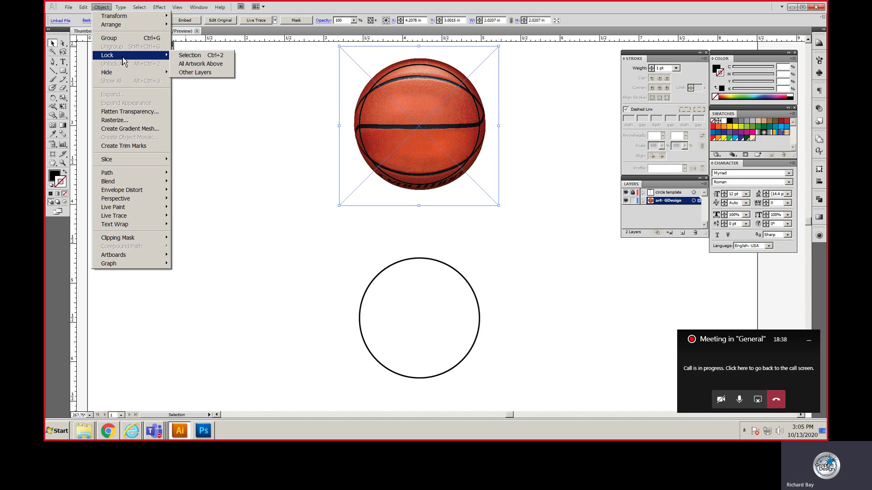
{"action": "left_click", "coordinate": [218, 56]}
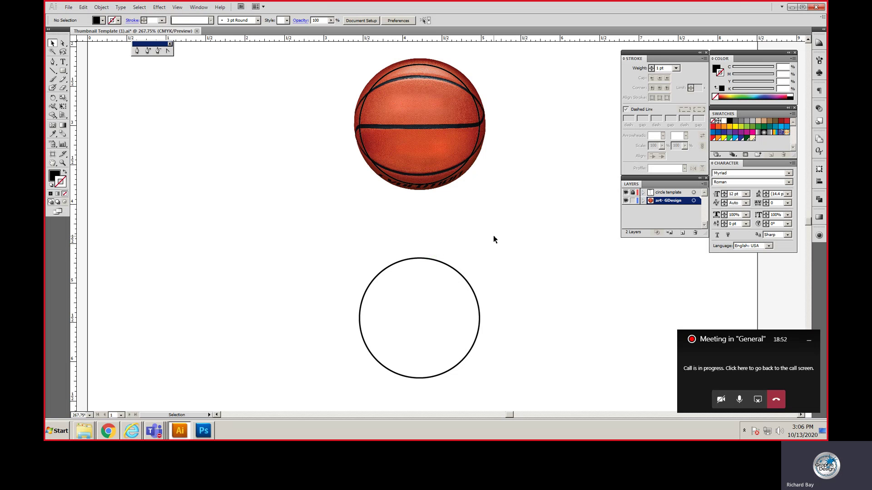
Set the top circle's stroke to white, unlocking the circle template layer and locking the art- GDesign layer only for this edit.
{"action": "left_click", "coordinate": [633, 201]}
{"action": "left_click", "coordinate": [633, 193]}
{"action": "left_click", "coordinate": [468, 162]}
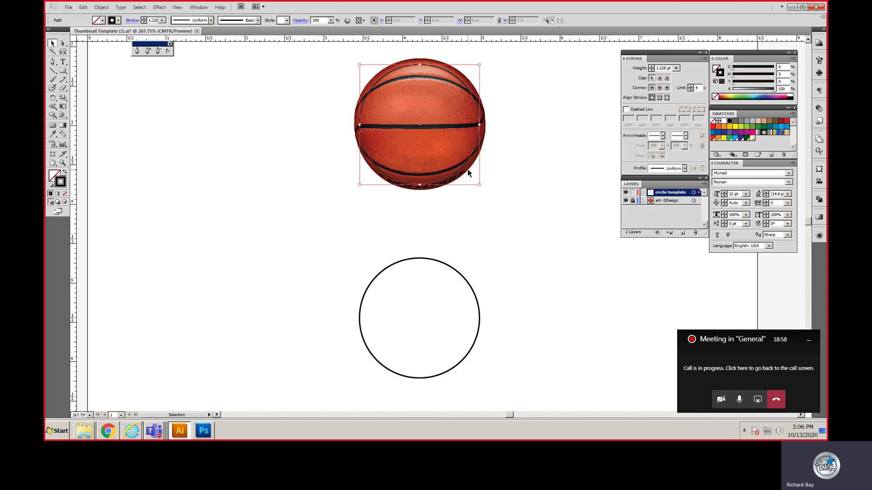
{"action": "left_click", "coordinate": [60, 180]}
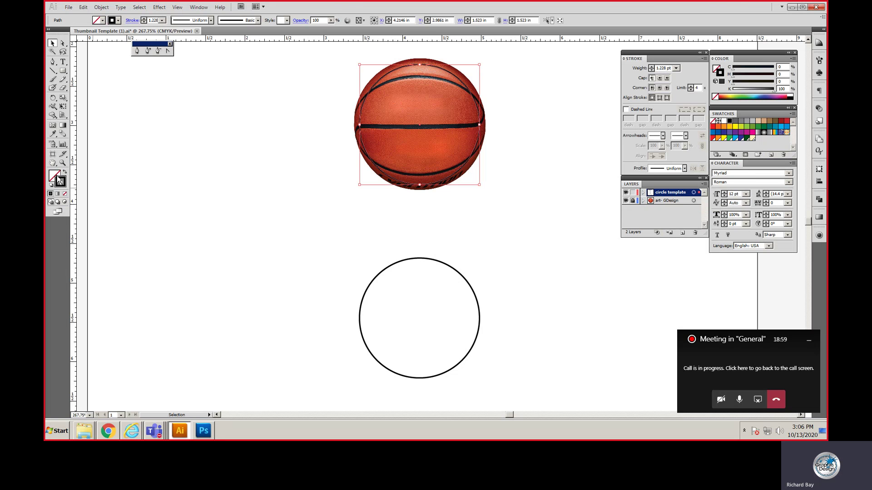
{"action": "left_click", "coordinate": [792, 93]}
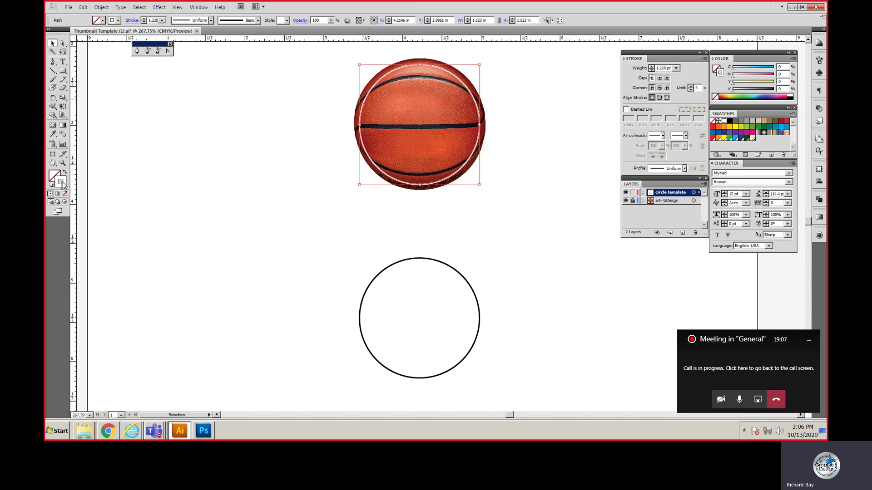
{"action": "left_click", "coordinate": [541, 114]}
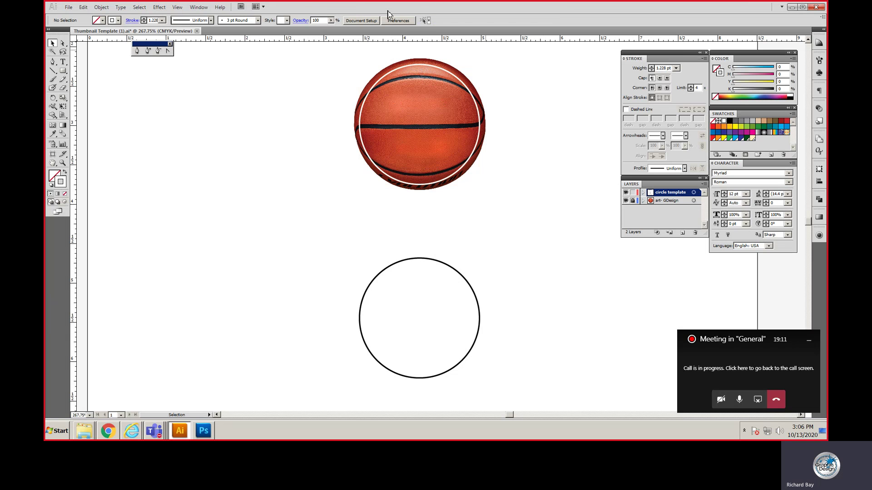
{"action": "left_click", "coordinate": [632, 192]}
{"action": "left_click", "coordinate": [633, 201]}
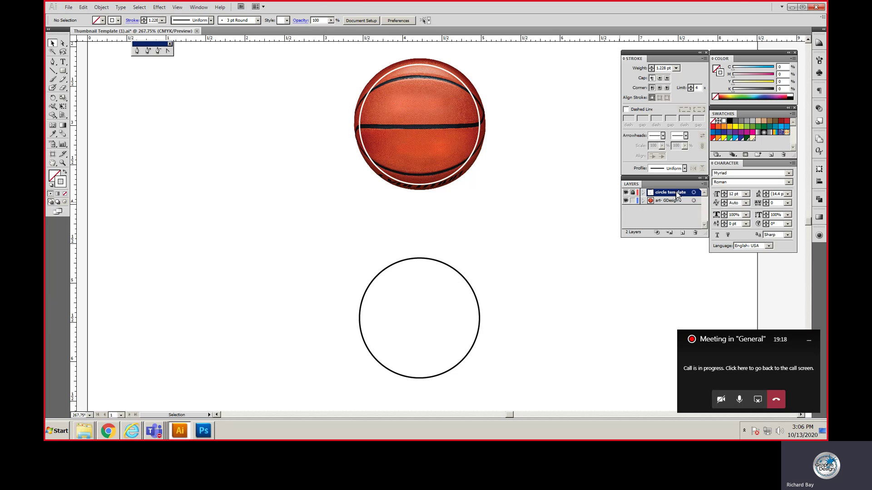
Set the art- GDesign layer's highlight color to dark green (0, 128, 0) in its layer options.
{"action": "double_click", "coordinate": [665, 201]}
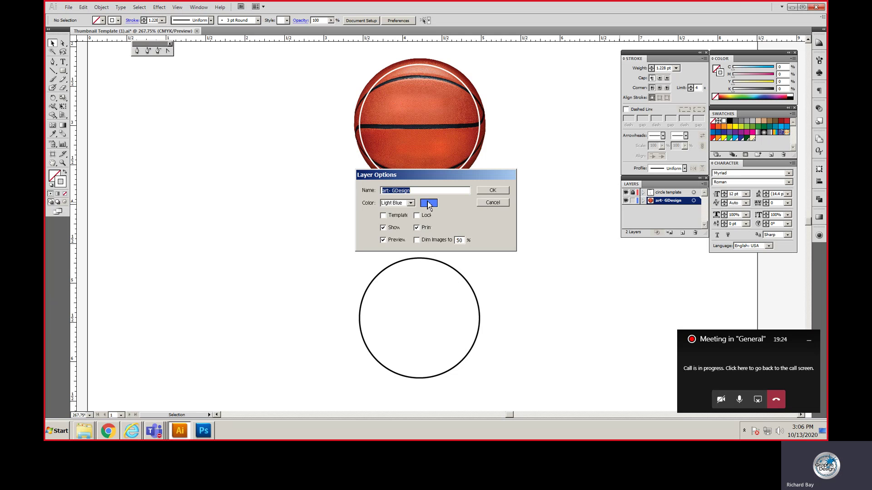
{"action": "left_click", "coordinate": [429, 204]}
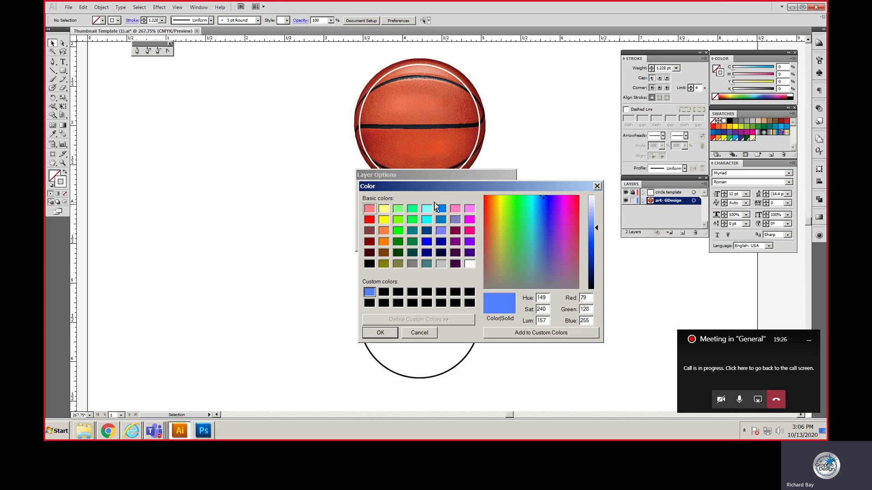
{"action": "left_click", "coordinate": [399, 232]}
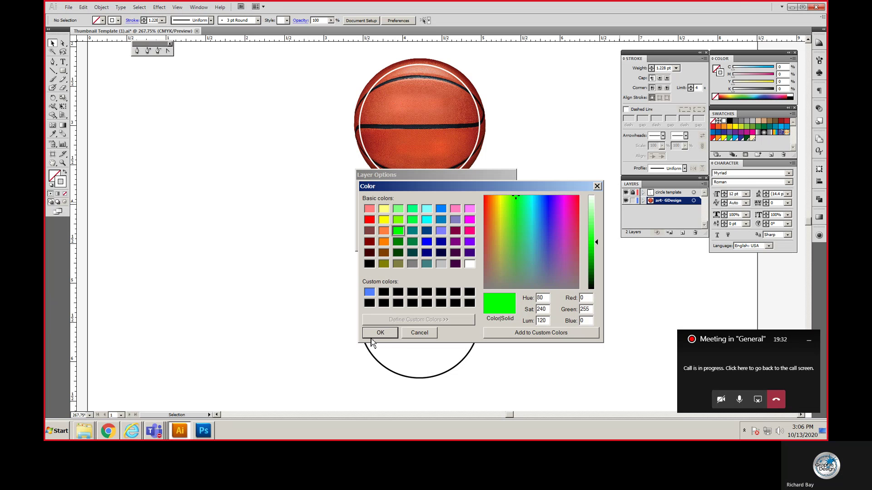
{"action": "left_click", "coordinate": [398, 242]}
{"action": "left_click", "coordinate": [388, 335]}
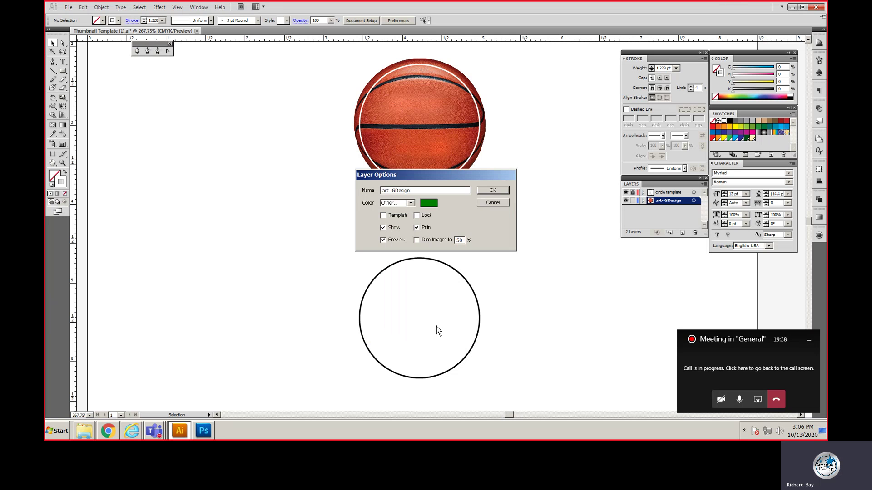
{"action": "left_click", "coordinate": [497, 195]}
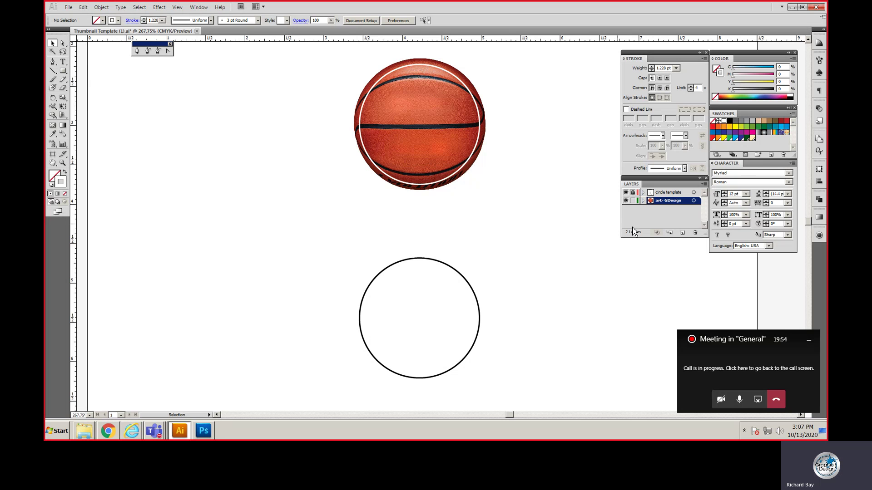
Set the art- GDesign layer's highlight color to bright green (0, 255, 0) in its layer options.
{"action": "double_click", "coordinate": [669, 203]}
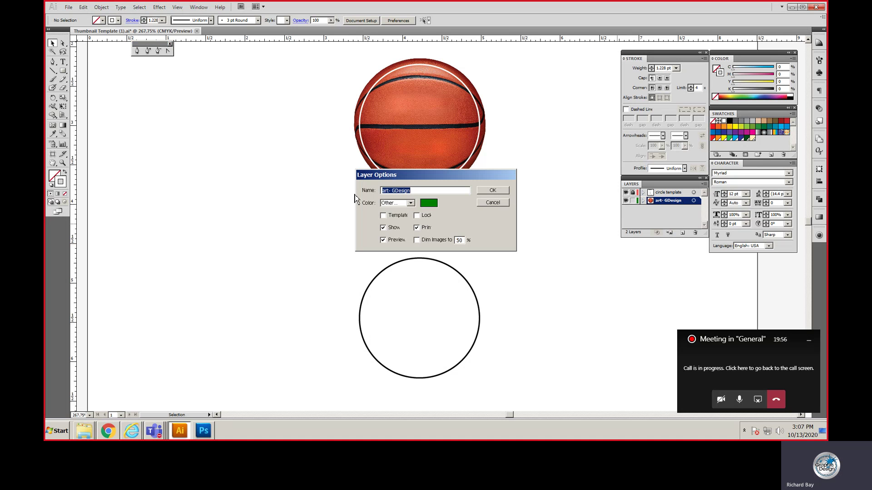
{"action": "left_click", "coordinate": [430, 205]}
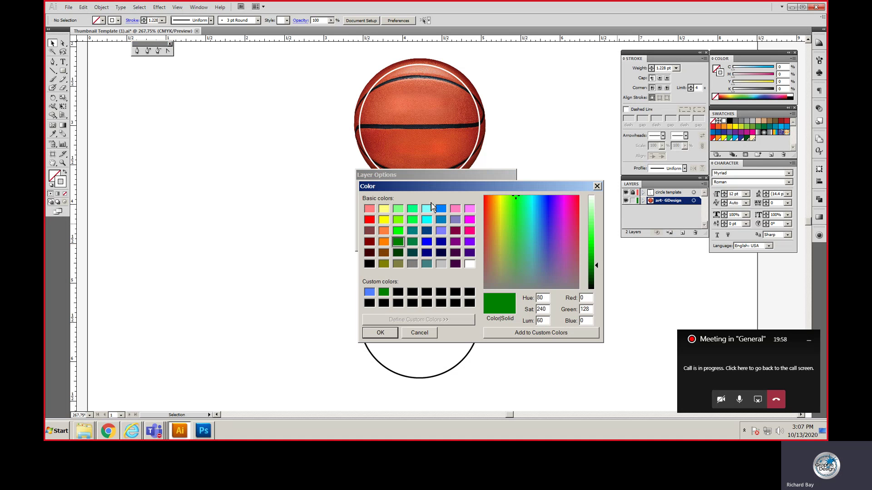
{"action": "left_click", "coordinate": [398, 231]}
{"action": "left_click", "coordinate": [381, 332]}
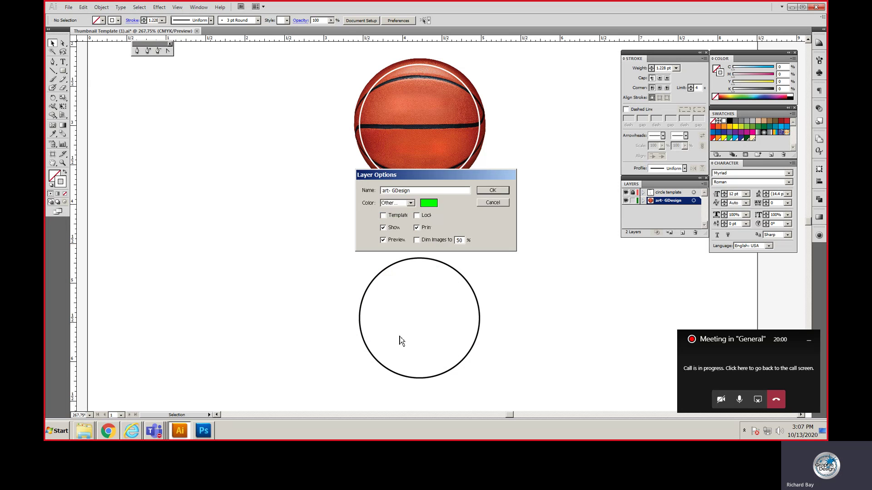
{"action": "left_click", "coordinate": [491, 196]}
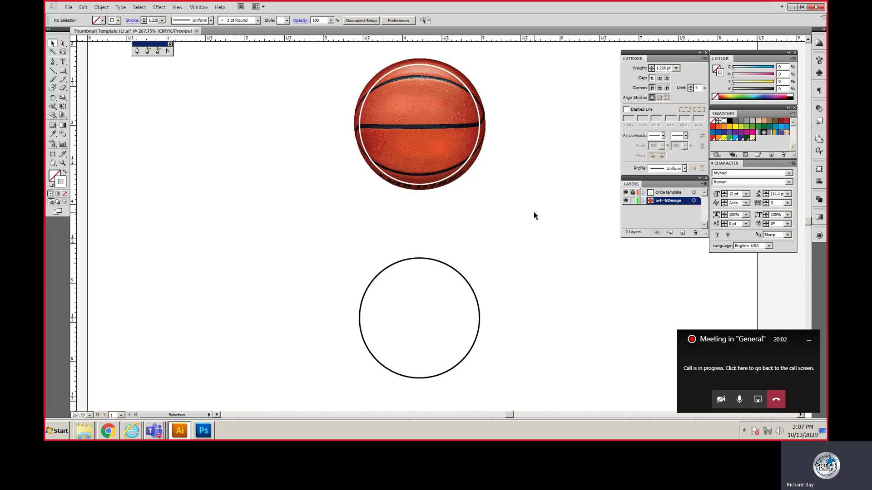
Try the Lakers Logo 2 JPG on top of the basketball and delete the placed image.
{"action": "left_click", "coordinate": [69, 7]}
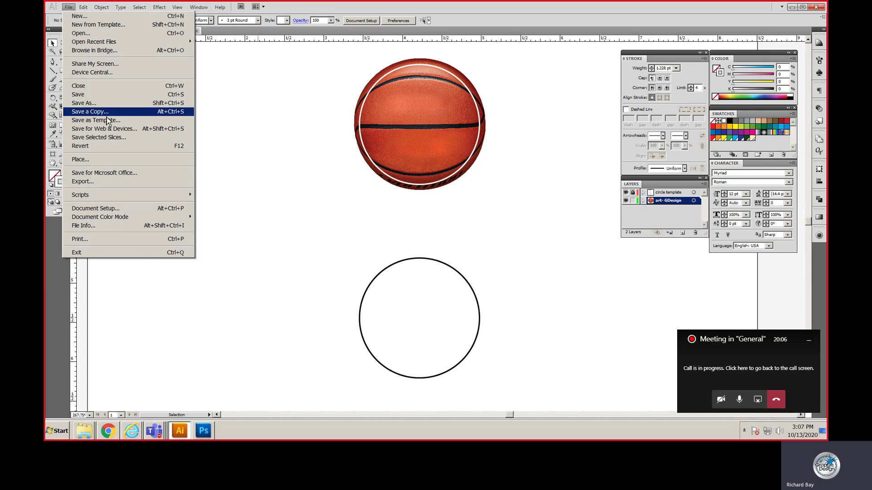
{"action": "left_click", "coordinate": [118, 159]}
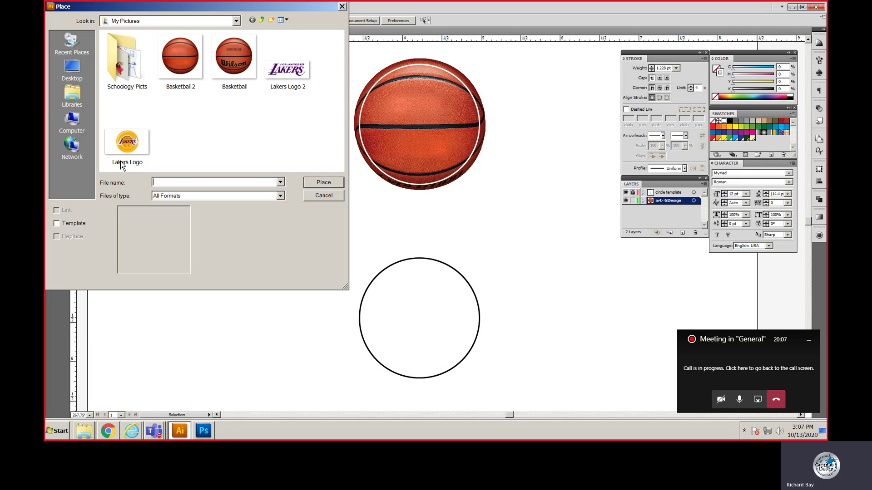
{"action": "left_click", "coordinate": [289, 69]}
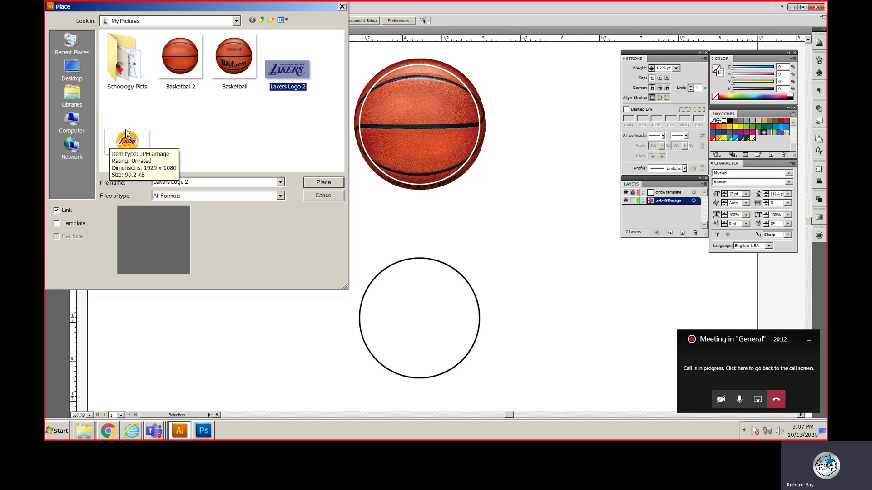
{"action": "left_click", "coordinate": [323, 182]}
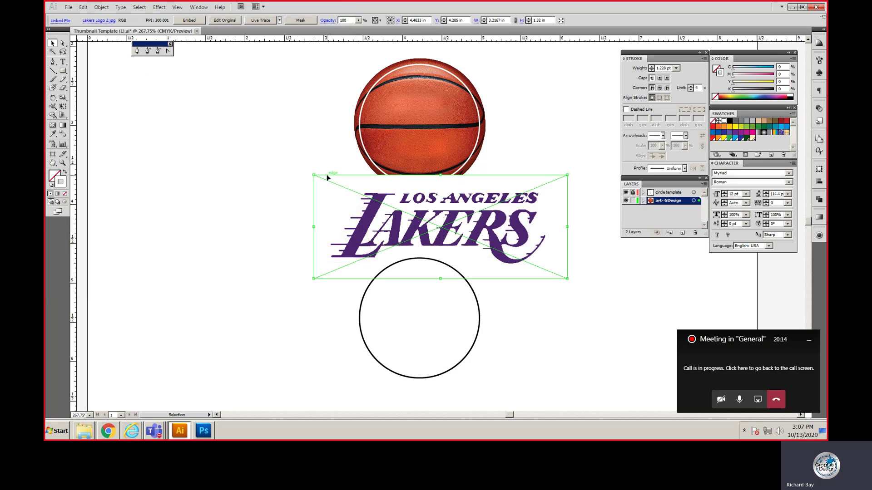
{"action": "left_click_drag", "start_coordinate": [453, 238], "coordinate": [425, 167]}
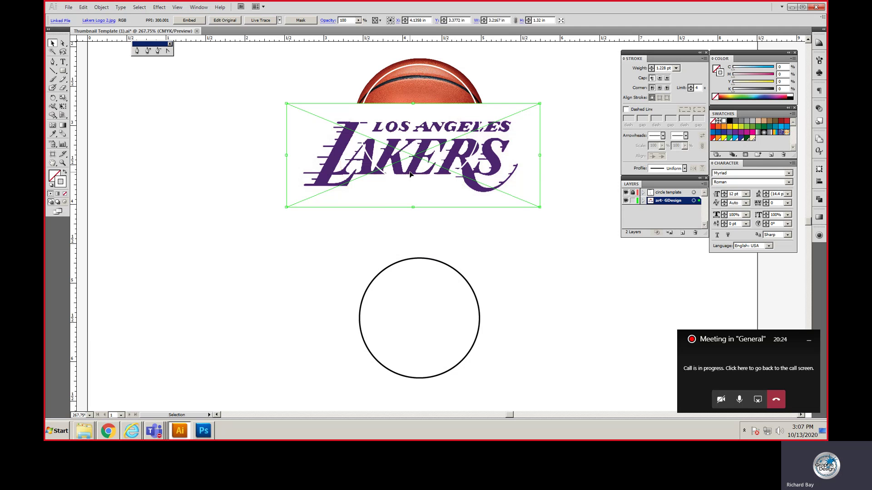
{"action": "key", "text": "Delete"}
Switch to Photoshop and open the Lakers Logo 2 JPG from My Pictures.
{"action": "left_click", "coordinate": [203, 431]}
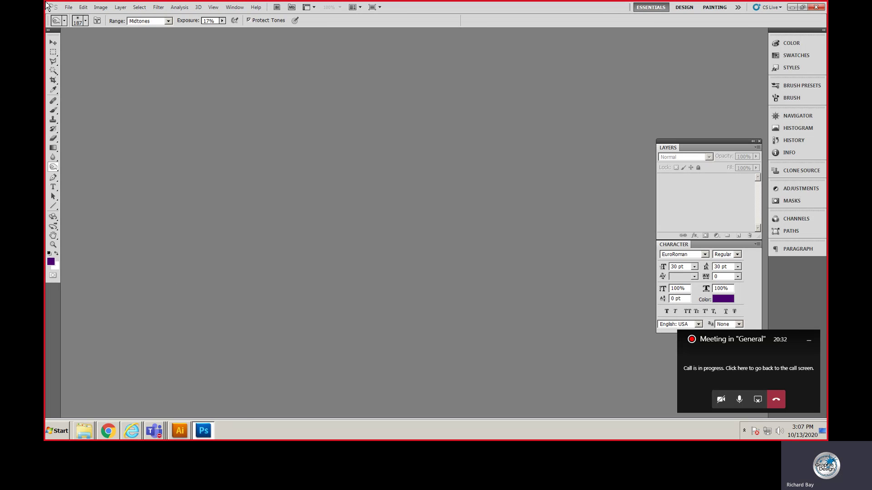
{"action": "left_click", "coordinate": [68, 7]}
{"action": "left_click", "coordinate": [77, 25]}
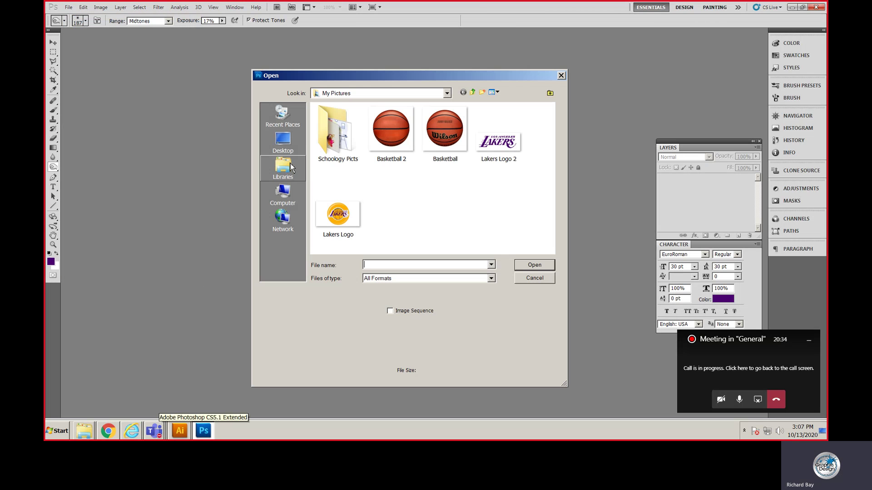
{"action": "left_click", "coordinate": [500, 143]}
{"action": "left_click", "coordinate": [535, 265]}
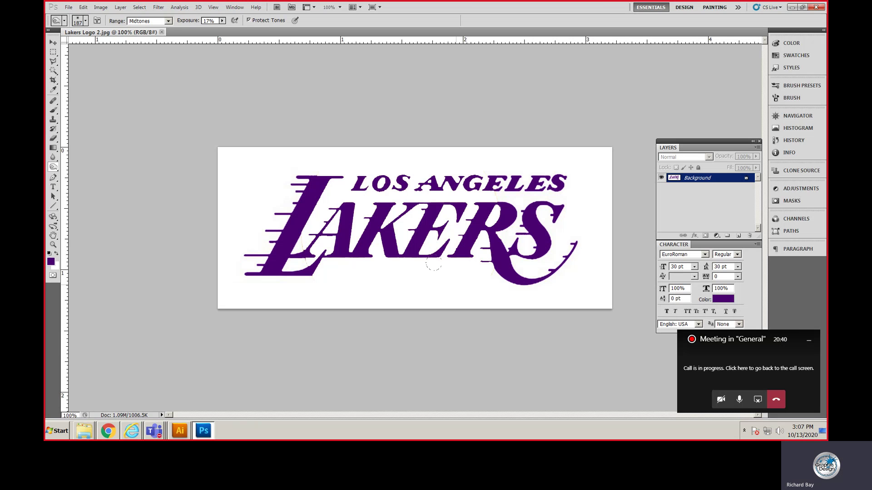
Select the logo's white background with the Magic Wand at tolerance 30 and extend the selection to all similar pixels.
{"action": "left_click", "coordinate": [53, 53]}
{"action": "left_click", "coordinate": [54, 71]}
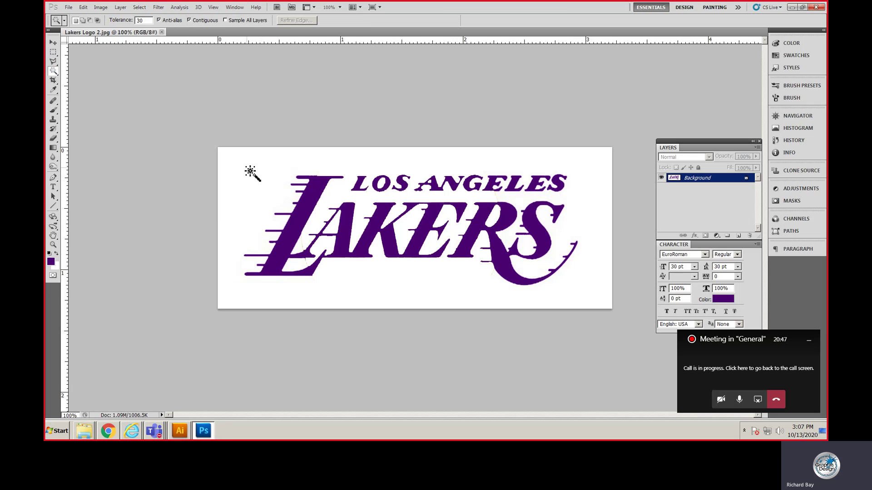
{"action": "left_click", "coordinate": [249, 171]}
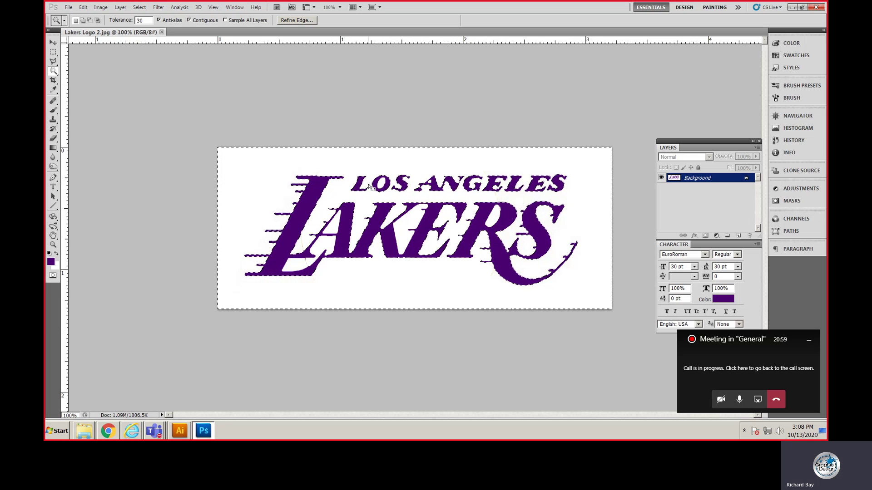
{"action": "left_click", "coordinate": [140, 8]}
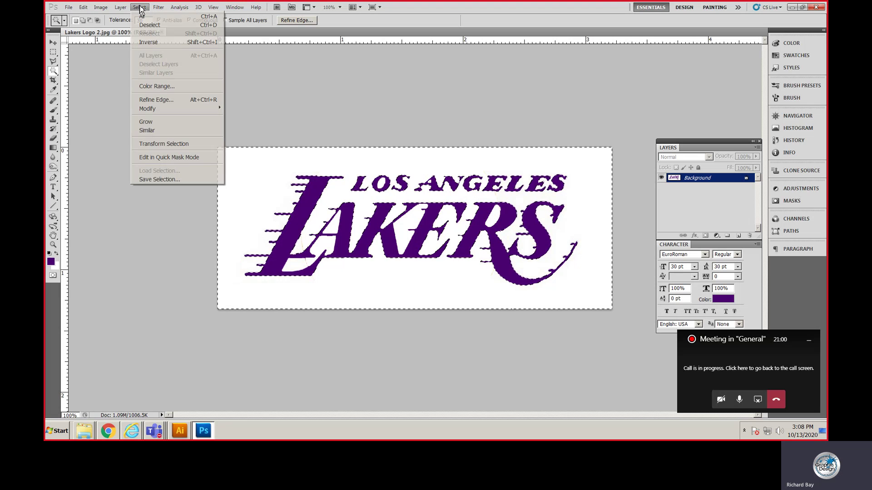
{"action": "left_click", "coordinate": [166, 133]}
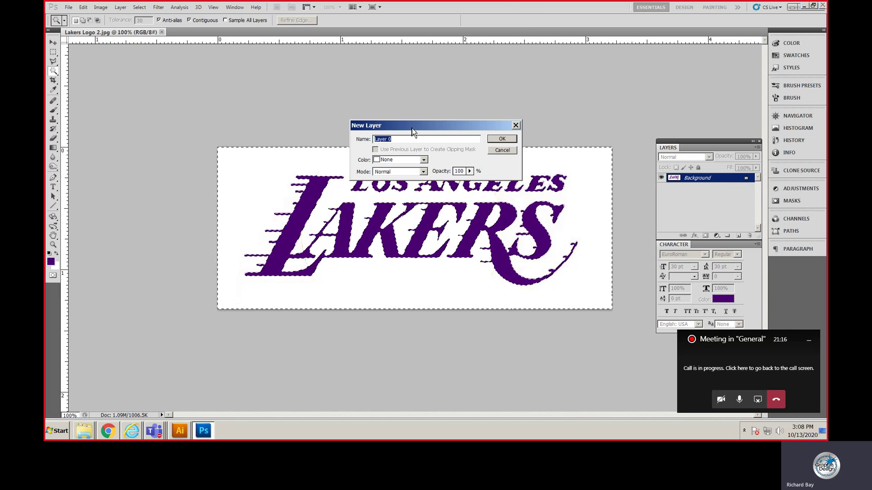
Convert the locked Background into a regular layer and delete the selected white areas around the logo.
{"action": "left_click", "coordinate": [509, 140]}
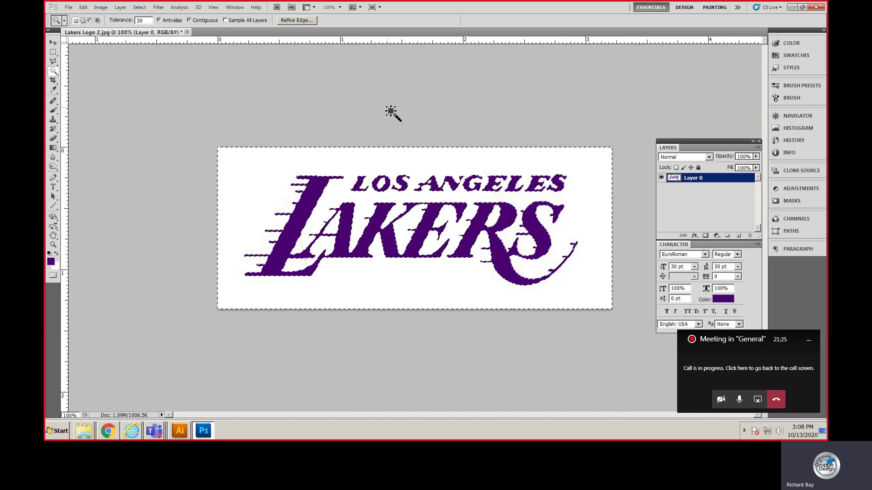
{"action": "key", "text": "Delete"}
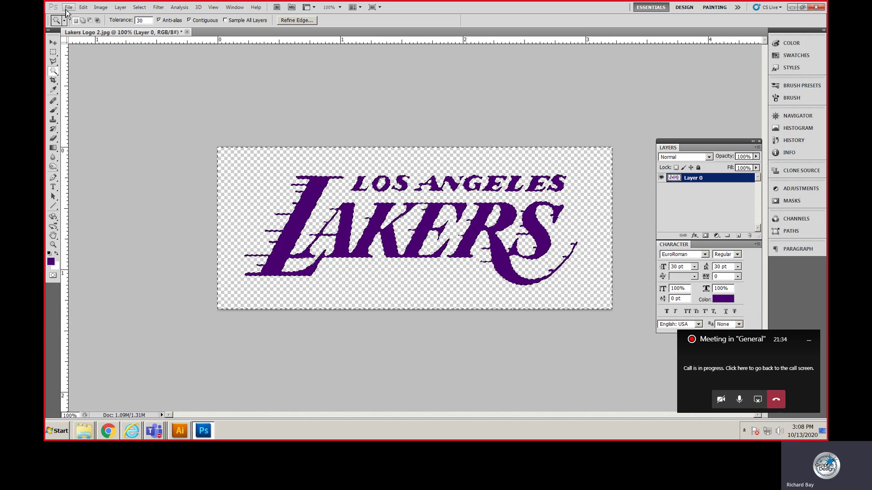
Save the cut-out logo to My Pictures as Lakers Logo 2 in Photoshop (PSD) format with Maximize Compatibility enabled.
{"action": "left_click", "coordinate": [68, 7]}
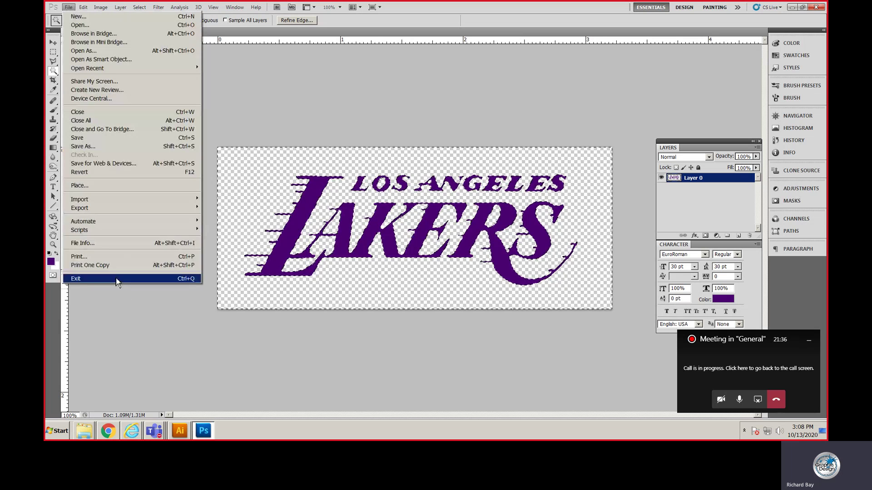
{"action": "left_click", "coordinate": [98, 146]}
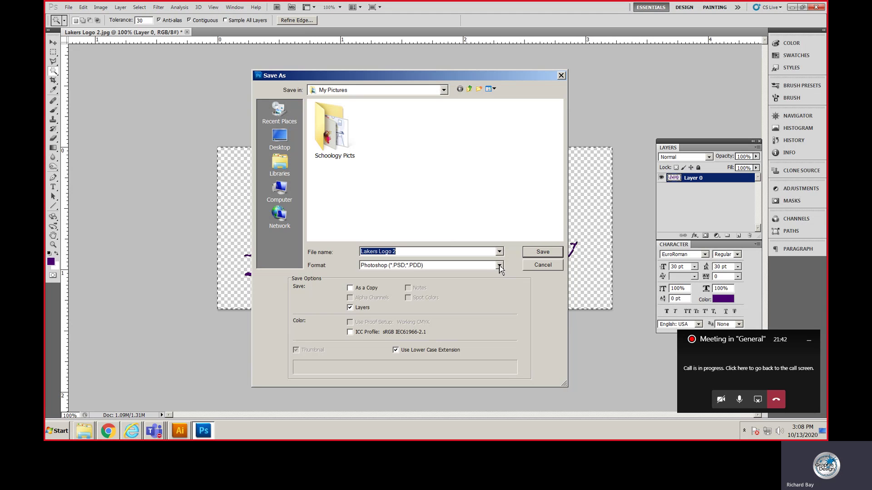
{"action": "left_click", "coordinate": [499, 266]}
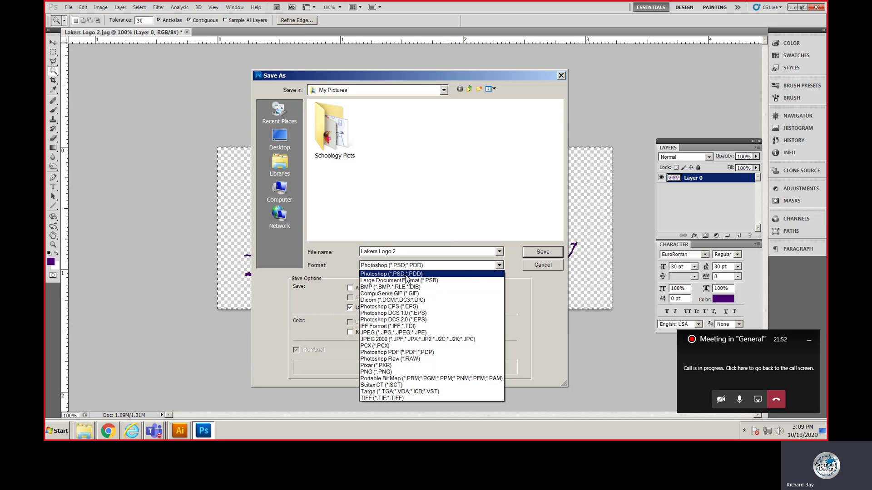
{"action": "left_click", "coordinate": [407, 274]}
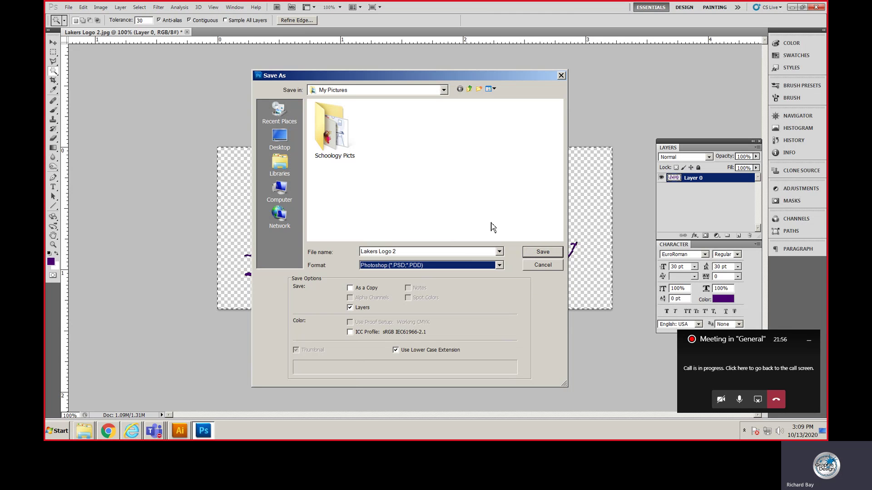
{"action": "left_click", "coordinate": [543, 252]}
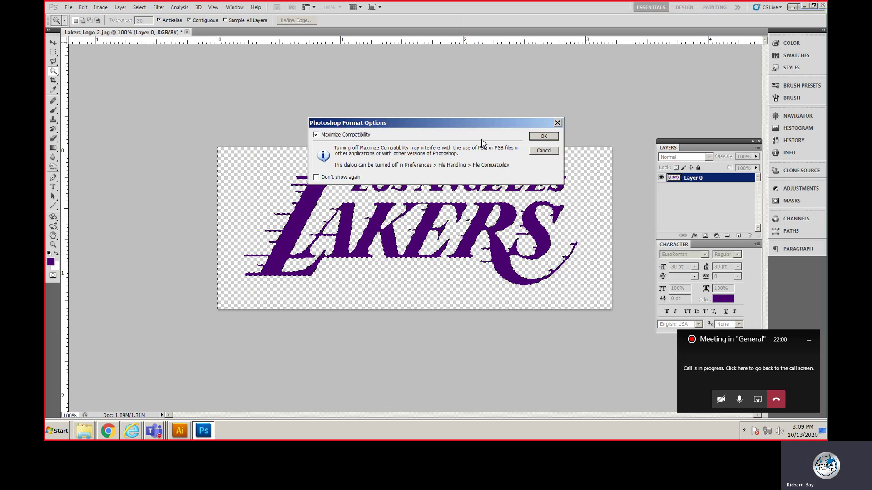
{"action": "left_click", "coordinate": [544, 137]}
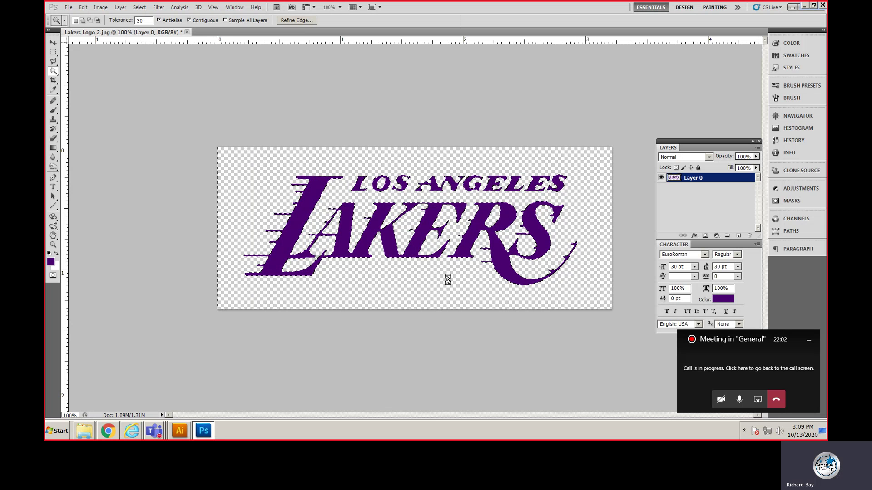
Check the Pictures library for the saved Lakers Logo 2 PSD file and close the folder window.
{"action": "mouse_move", "coordinate": [80, 439]}
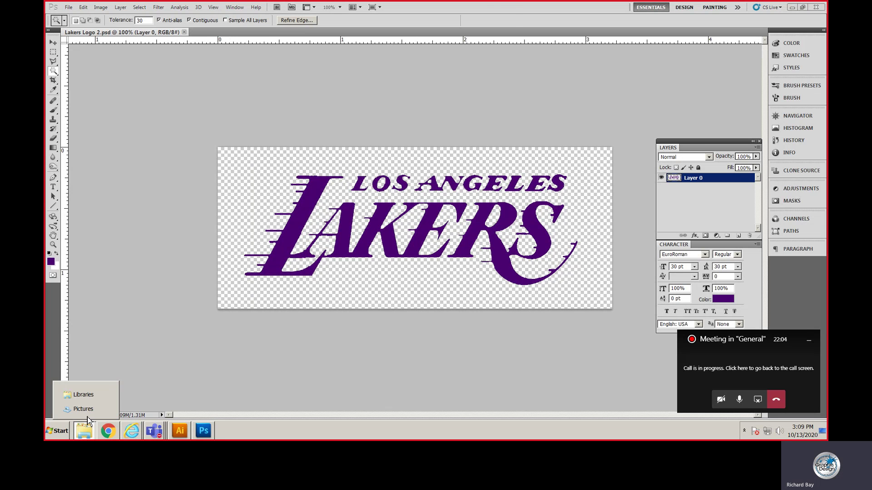
{"action": "left_click", "coordinate": [103, 409]}
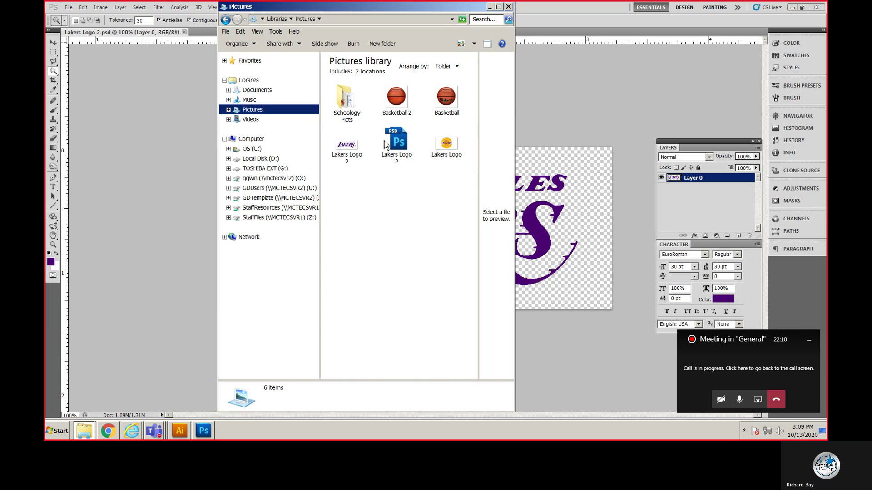
{"action": "left_click", "coordinate": [509, 7]}
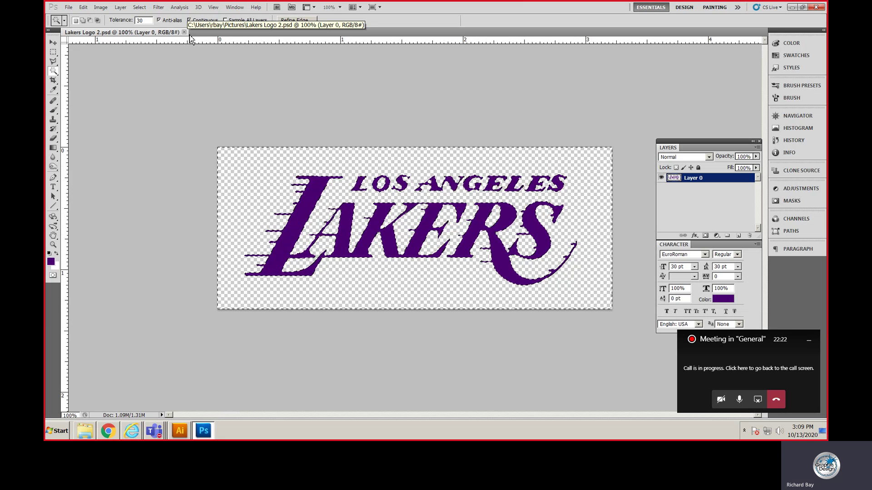
Deselect the background area, close the logo document and return to the thumbnail template in Illustrator.
{"action": "left_click", "coordinate": [53, 52]}
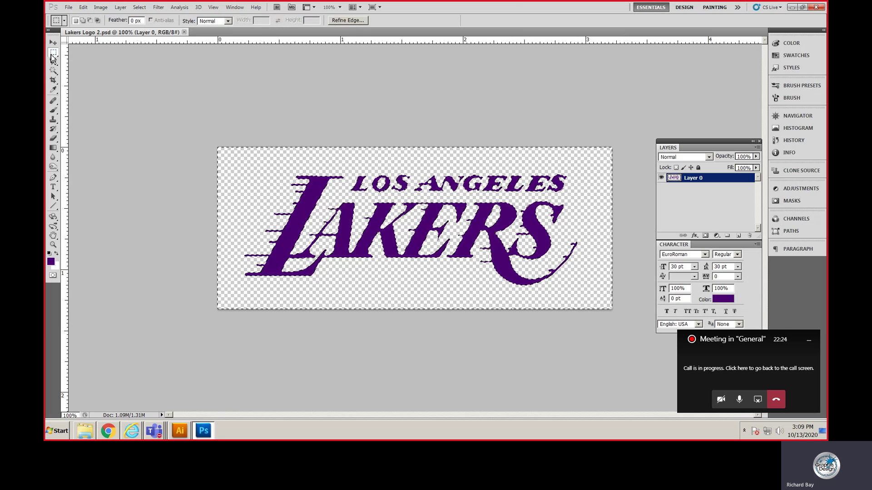
{"action": "left_click", "coordinate": [86, 58]}
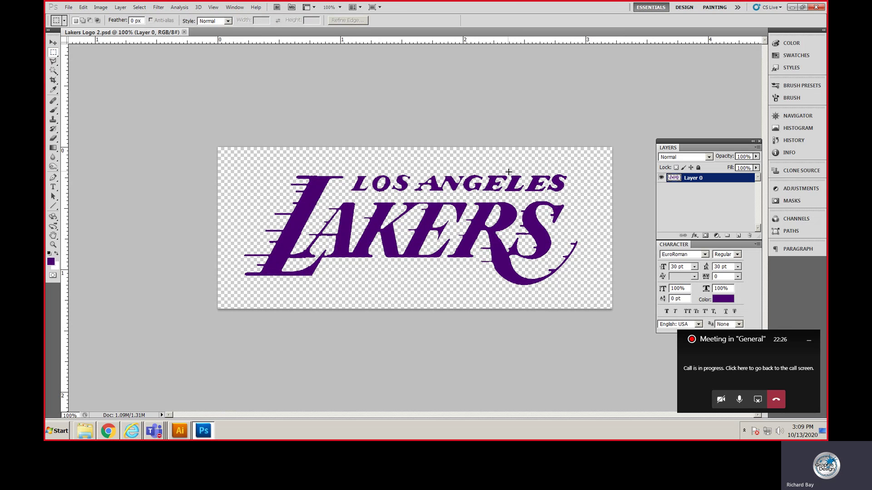
{"action": "left_click", "coordinate": [69, 8]}
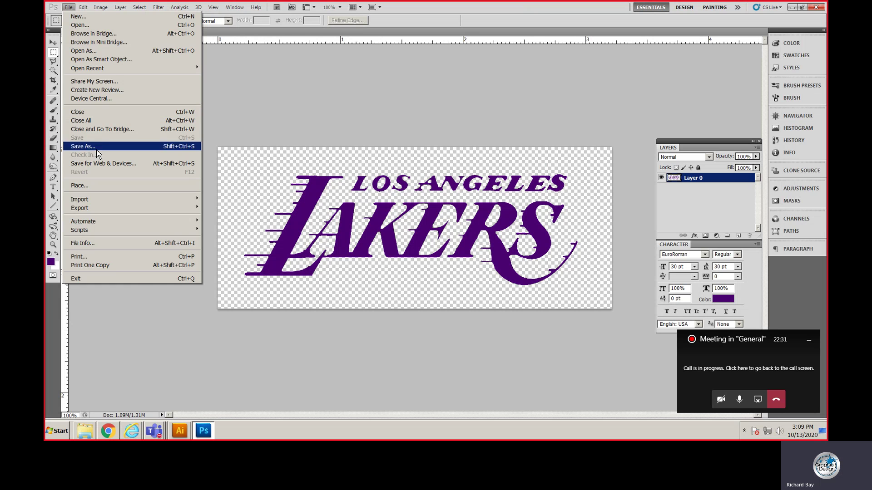
{"action": "left_click", "coordinate": [259, 80]}
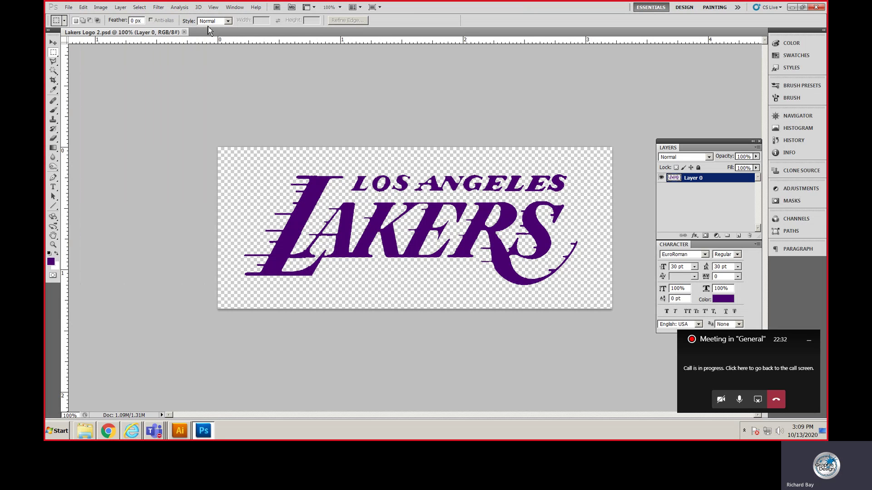
{"action": "left_click", "coordinate": [185, 33]}
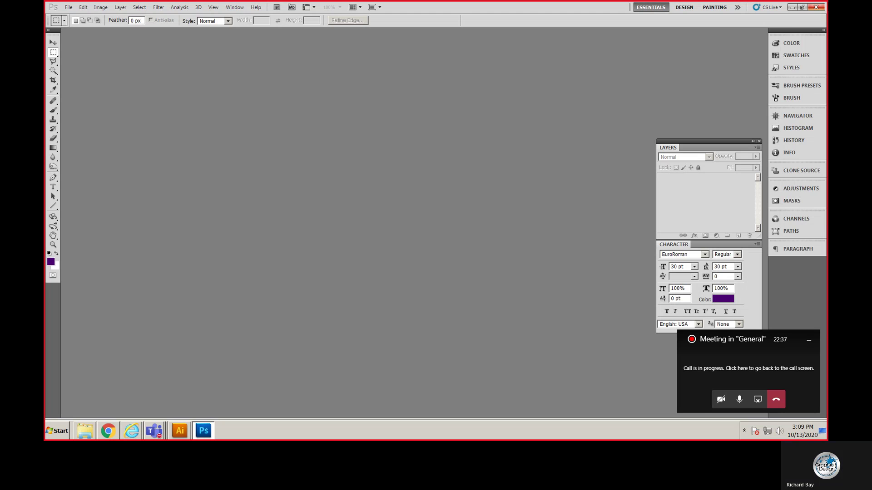
{"action": "left_click", "coordinate": [819, 7]}
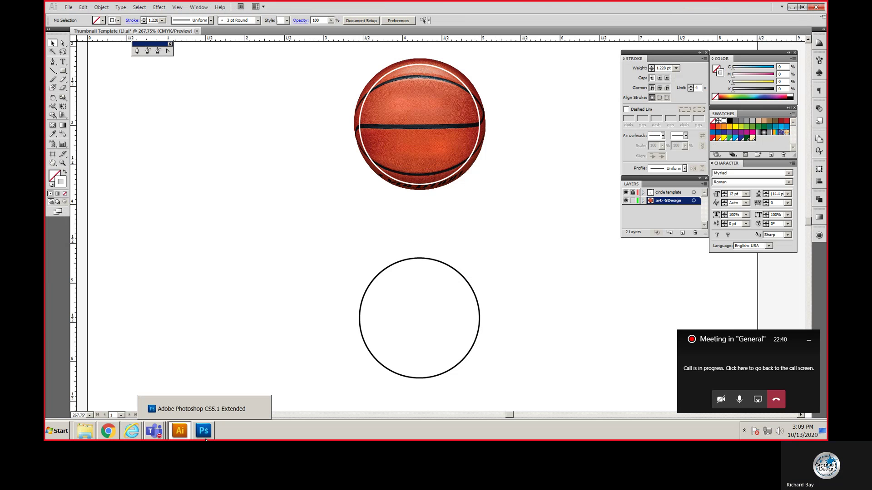
Place the Lakers Logo 2 PSD from My Pictures on the art- GDesign layer.
{"action": "left_click", "coordinate": [69, 7]}
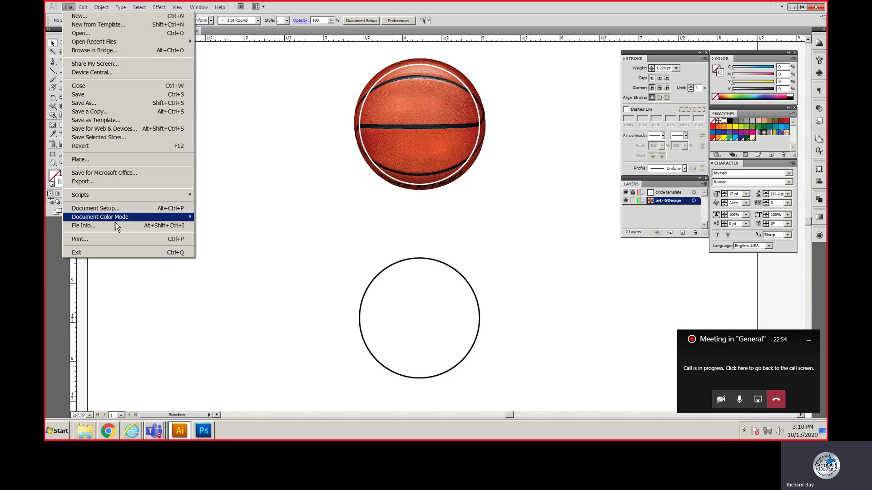
{"action": "left_click", "coordinate": [111, 165]}
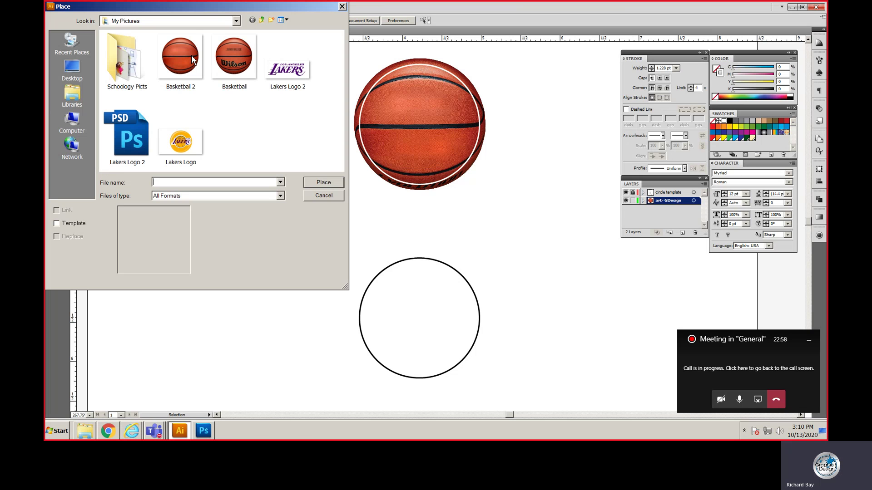
{"action": "left_click", "coordinate": [134, 134]}
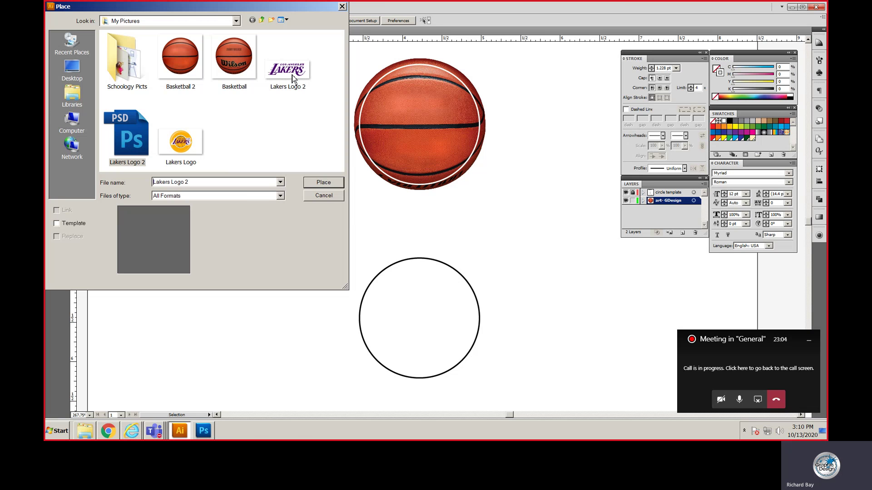
{"action": "left_click", "coordinate": [322, 183]}
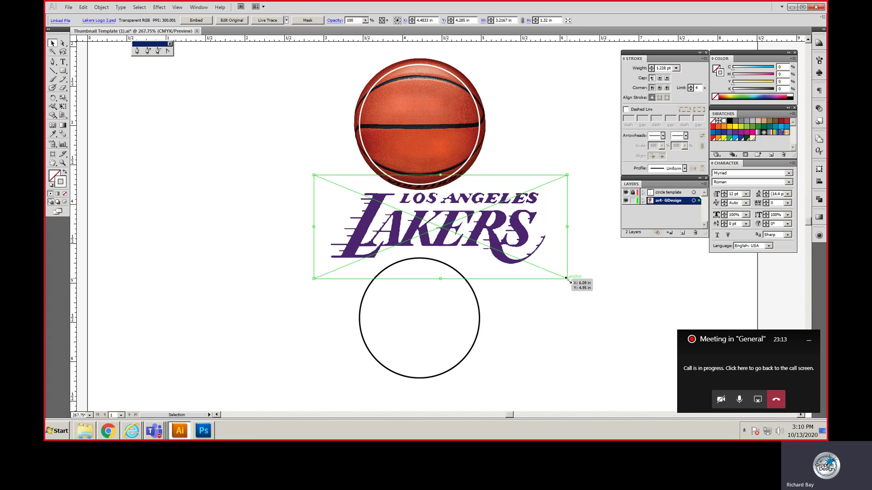
Scale the placed Lakers logo proportionally to about 1.53 in wide and position it over the basketball in the top circle.
{"action": "left_click_drag", "start_coordinate": [567, 278], "coordinate": [515, 257]}
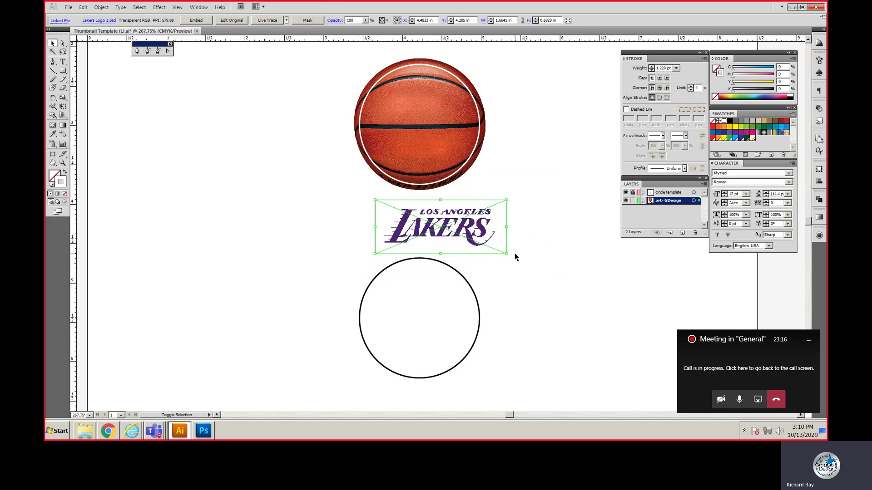
{"action": "left_click_drag", "start_coordinate": [469, 240], "coordinate": [484, 165]}
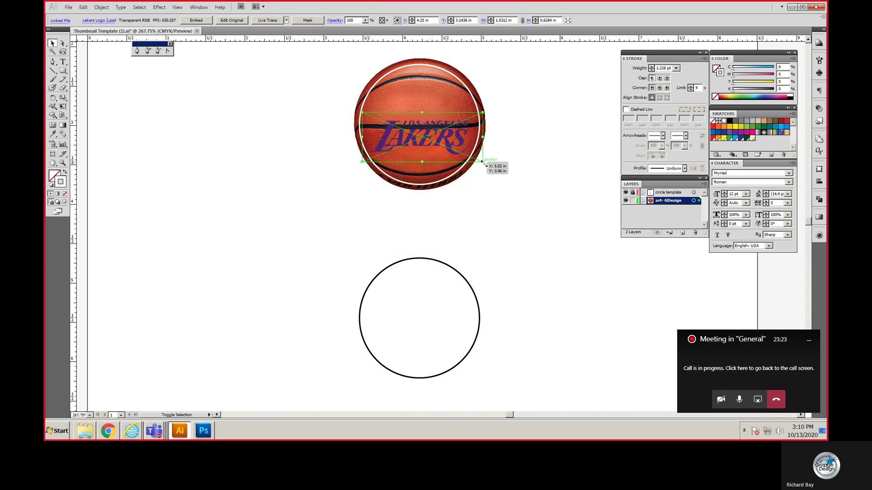
Scale the Lakers logo down to about 1.38 in wide and move it below the basketball's middle seam, slightly to the left.
{"action": "left_click_drag", "start_coordinate": [484, 161], "coordinate": [477, 160]}
{"action": "left_click_drag", "start_coordinate": [471, 157], "coordinate": [478, 164]}
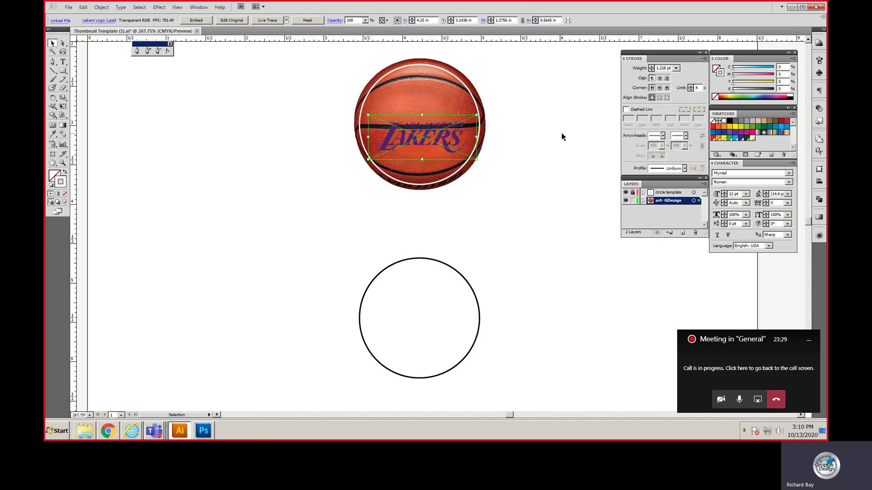
{"action": "key", "text": "Down"}
{"action": "key", "text": "Down"}
{"action": "key", "text": "Down"}
{"action": "key", "text": "Down"}
{"action": "key", "text": "Down"}
{"action": "key", "text": "Down"}
{"action": "key", "text": "Down"}
{"action": "key", "text": "Down"}
{"action": "key", "text": "Down"}
{"action": "key", "text": "Down"}
{"action": "key", "text": "Down"}
{"action": "key", "text": "Up"}
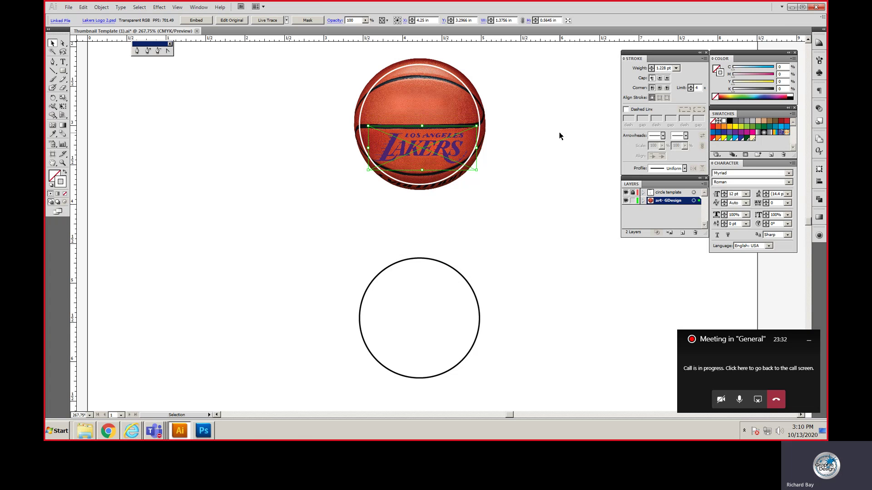
{"action": "key", "text": "Left"}
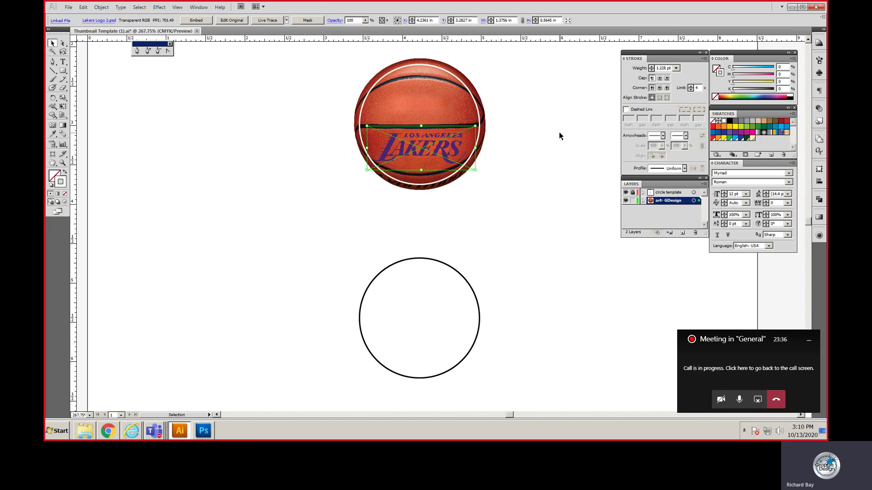
{"action": "left_click", "coordinate": [563, 126]}
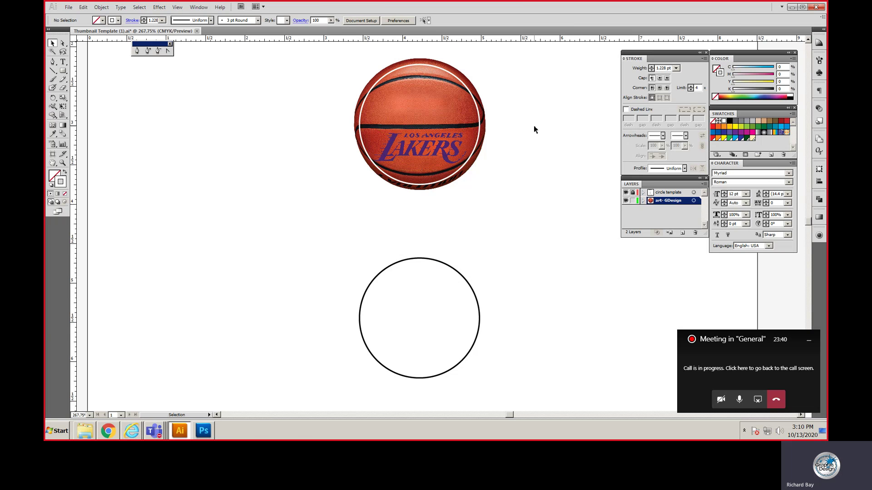
Try dimming the images on the art- GDesign layer through its layer options.
{"action": "double_click", "coordinate": [684, 205]}
{"action": "left_click", "coordinate": [417, 240]}
{"action": "left_click", "coordinate": [494, 190]}
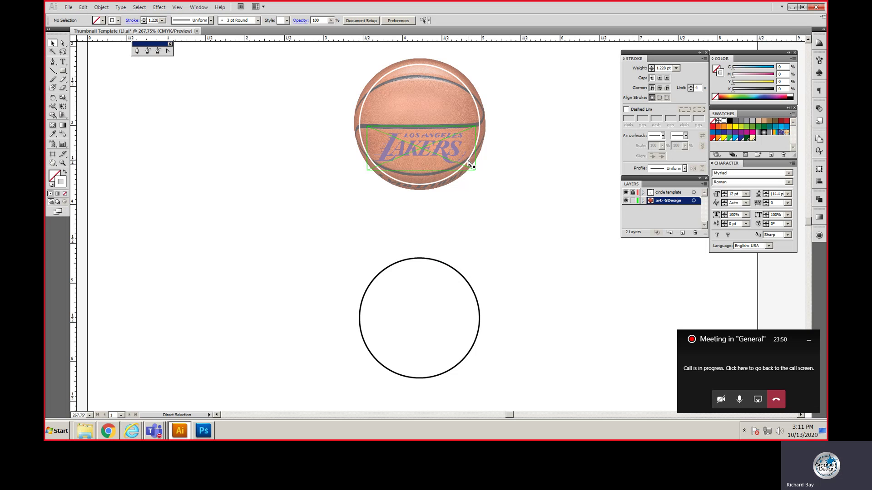
{"action": "key", "text": "ctrl+z"}
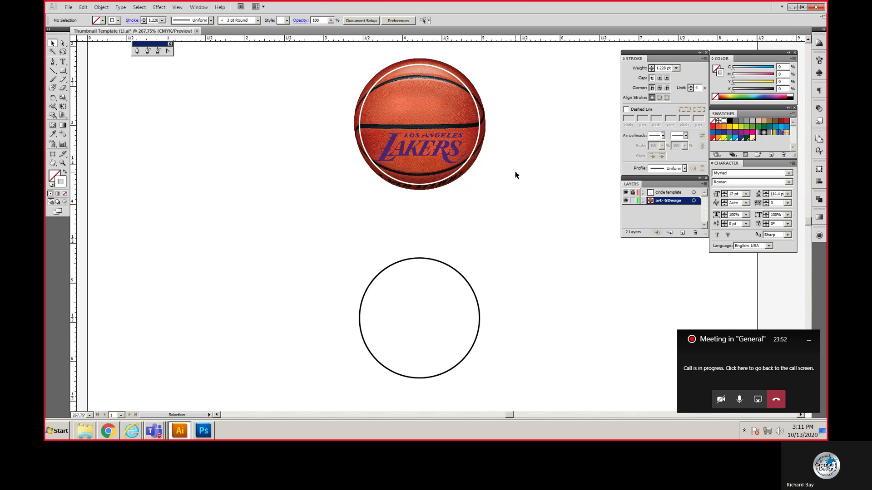
Draw a rectangle about 2.18 by 1.87 in around the basketball and give it a white fill with no stroke.
{"action": "left_click", "coordinate": [63, 71]}
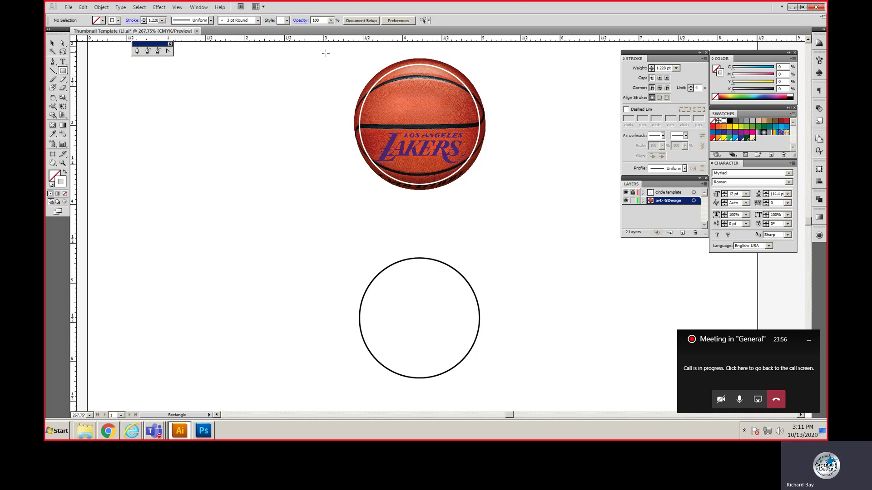
{"action": "left_click_drag", "start_coordinate": [334, 50], "coordinate": [505, 198]}
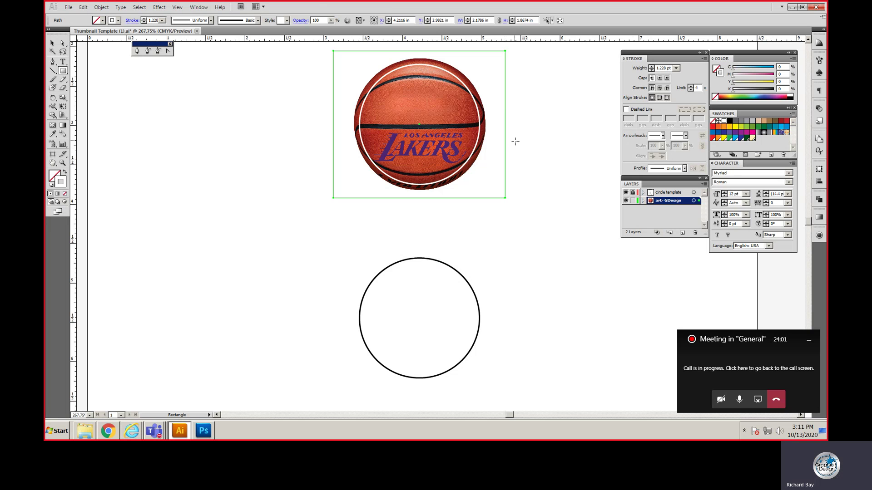
{"action": "left_click", "coordinate": [64, 173]}
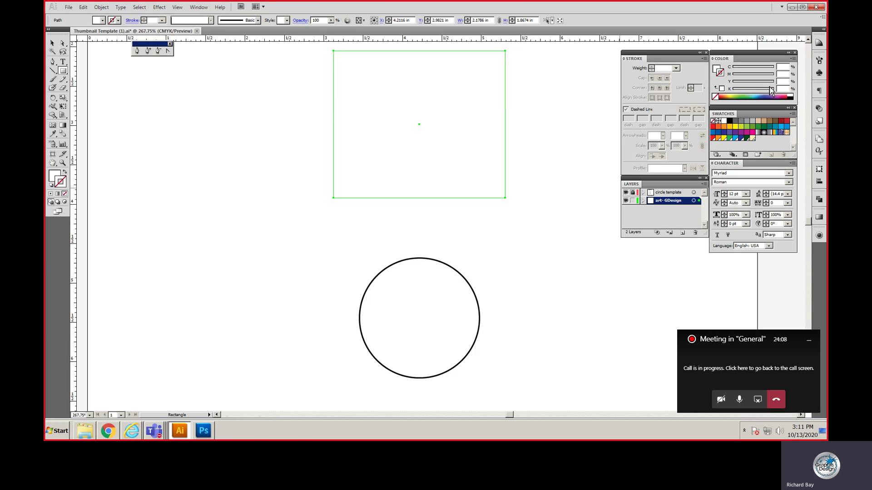
Lower the opacity of the white rectangle over the basketball to 55%.
{"action": "left_click", "coordinate": [819, 108]}
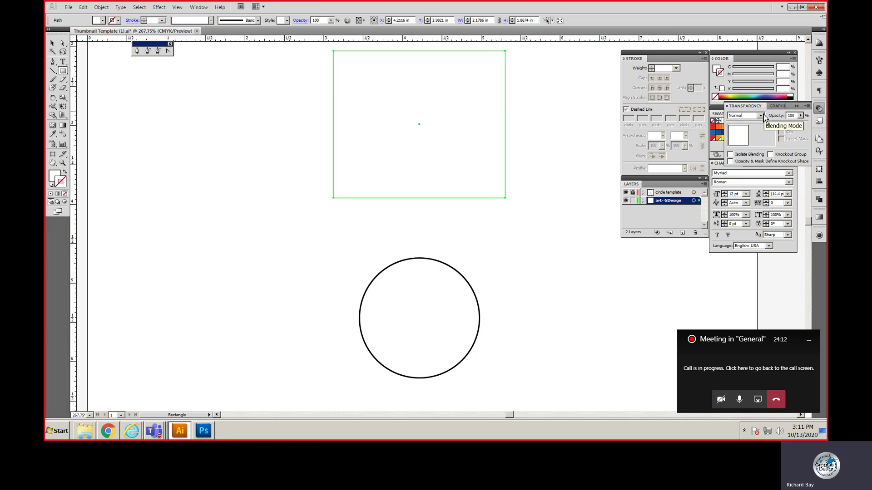
{"action": "left_click", "coordinate": [800, 115]}
{"action": "left_click_drag", "start_coordinate": [800, 127], "coordinate": [787, 130]}
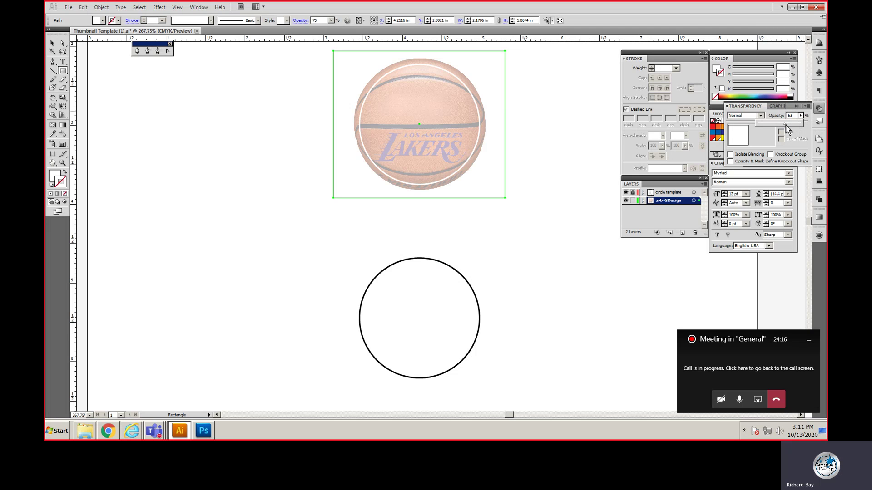
{"action": "left_click_drag", "start_coordinate": [787, 129], "coordinate": [783, 129]}
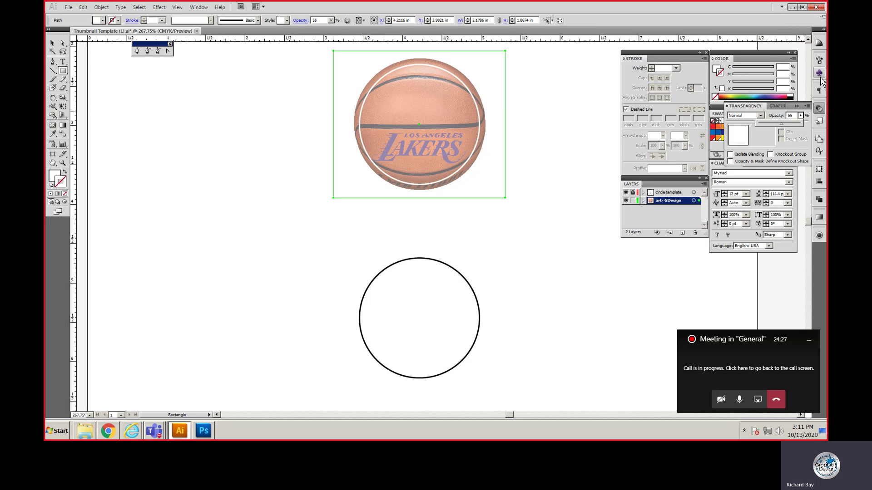
{"action": "left_click", "coordinate": [797, 109]}
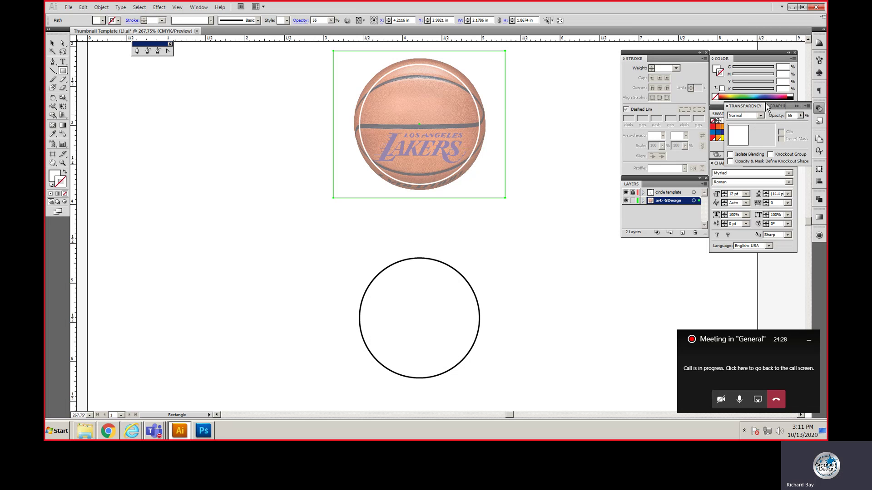
{"action": "left_click", "coordinate": [798, 111]}
Arrange the semi-transparent white rectangle behind the Lakers logo but in front of the basketball, and deselect it.
{"action": "key", "text": "v"}
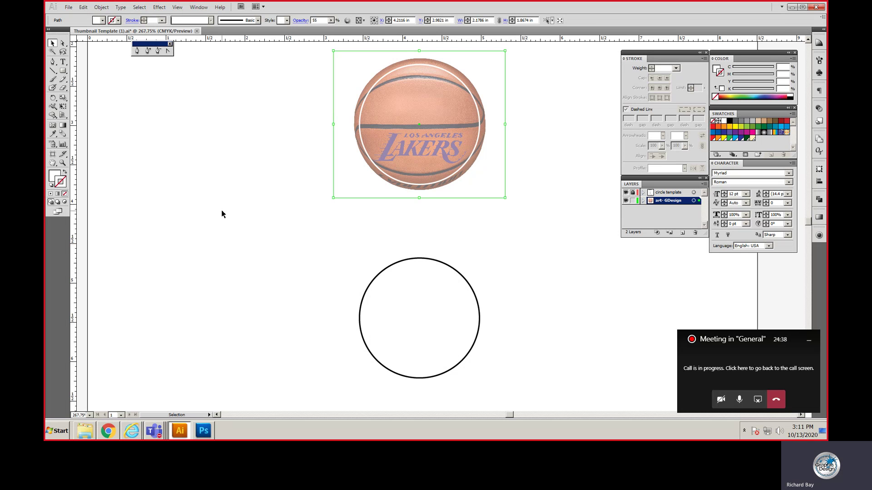
{"action": "key", "text": "a"}
{"action": "key", "text": "v"}
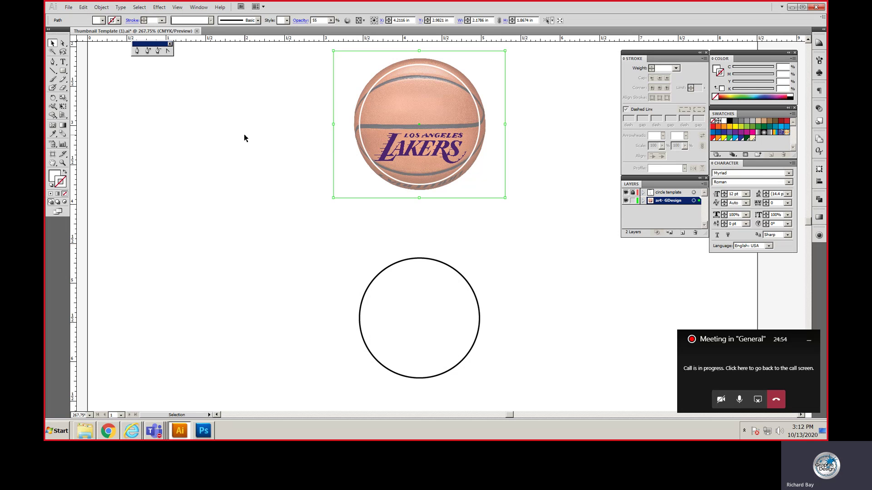
{"action": "left_click", "coordinate": [324, 155]}
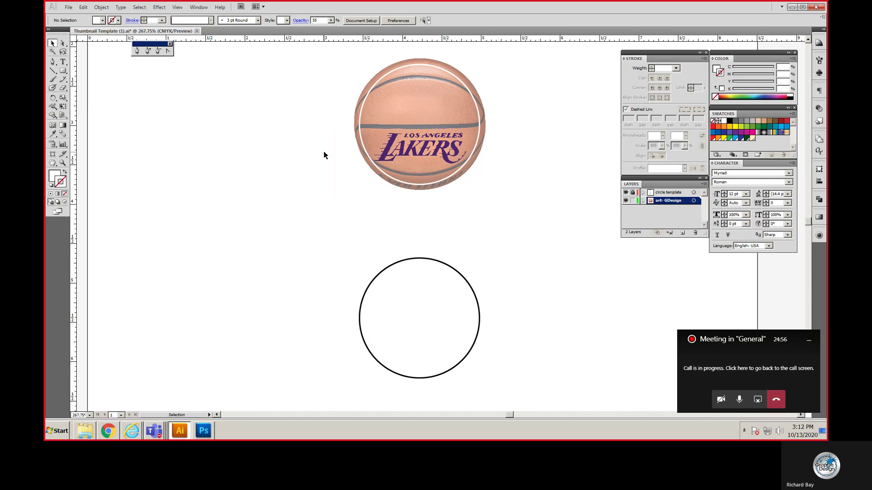
Lock the art- GDesign layer and create a new layer named Type above it.
{"action": "left_click", "coordinate": [634, 201]}
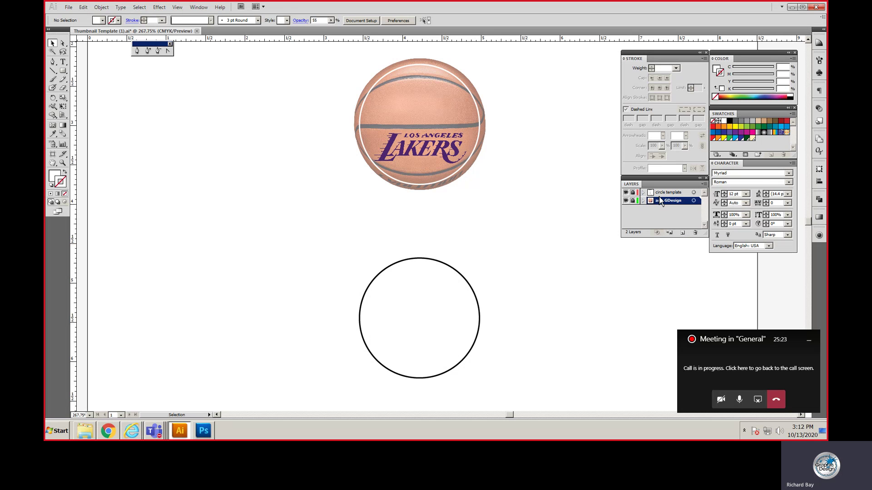
{"action": "left_click", "coordinate": [683, 233]}
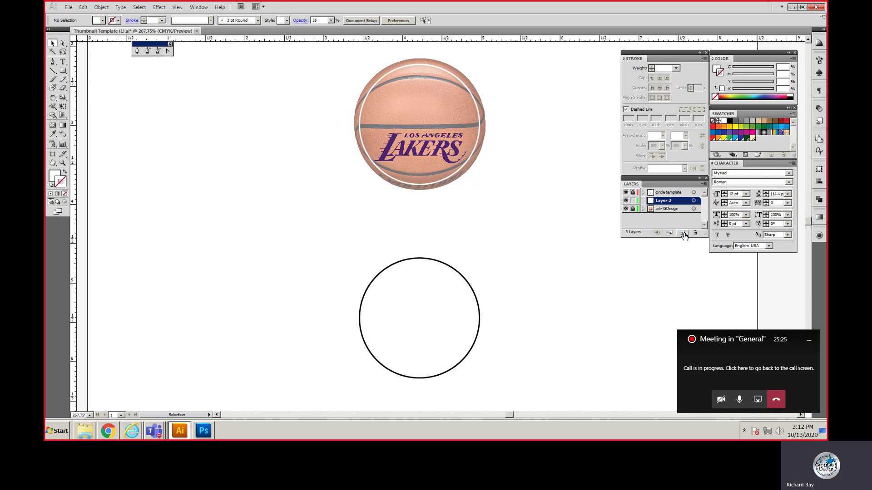
{"action": "double_click", "coordinate": [663, 202]}
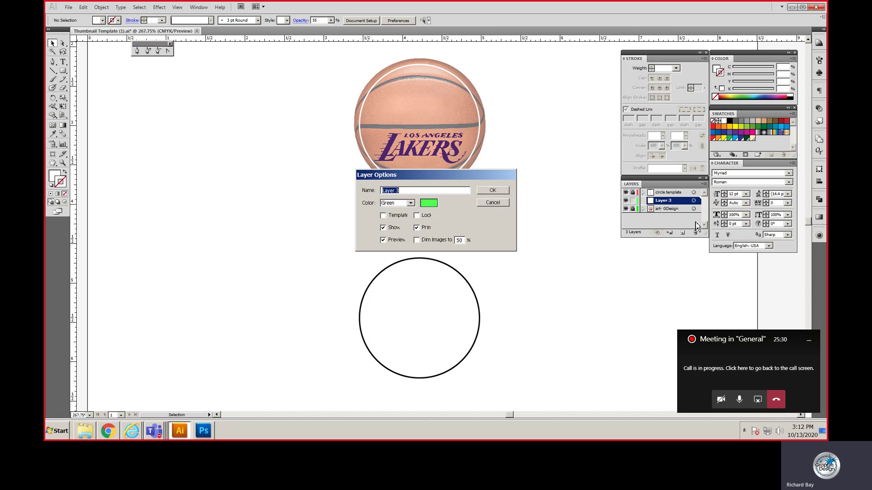
{"action": "type", "text": "Type"}
{"action": "left_click", "coordinate": [491, 189]}
Set the Type layer's color to Blue.
{"action": "double_click", "coordinate": [675, 204]}
{"action": "left_click", "coordinate": [411, 203]}
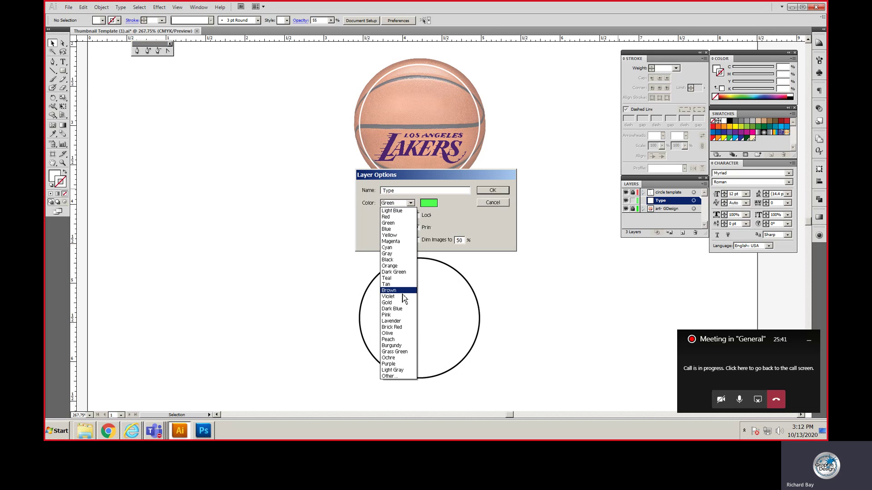
{"action": "left_click", "coordinate": [403, 230]}
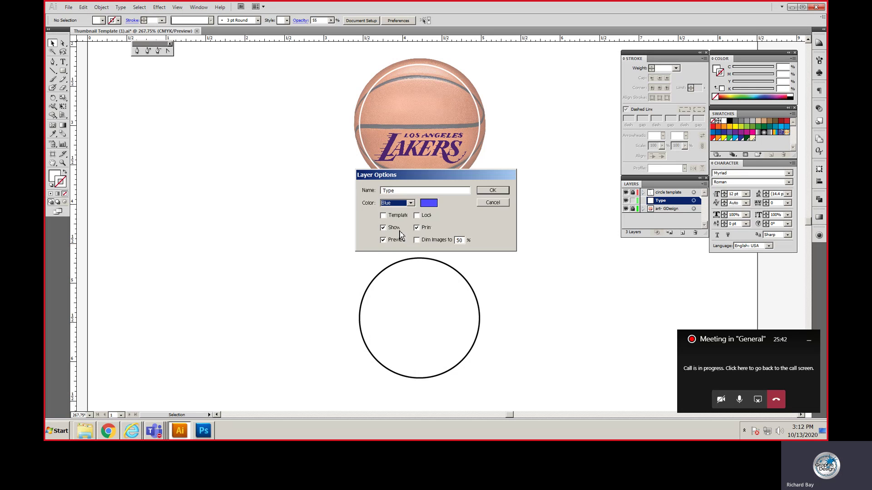
{"action": "left_click", "coordinate": [499, 193]}
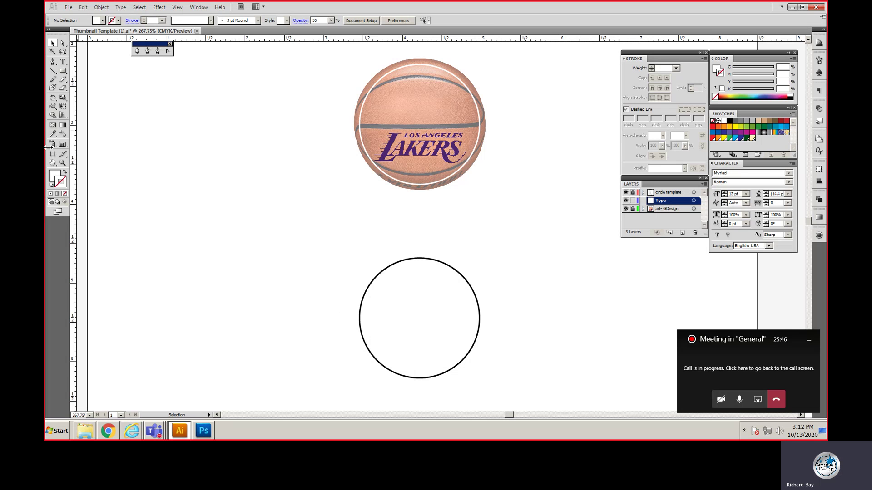
Add a two-line text object reading "2020" and "National" in the space between the basketball and the lower circle.
{"action": "left_click", "coordinate": [63, 62]}
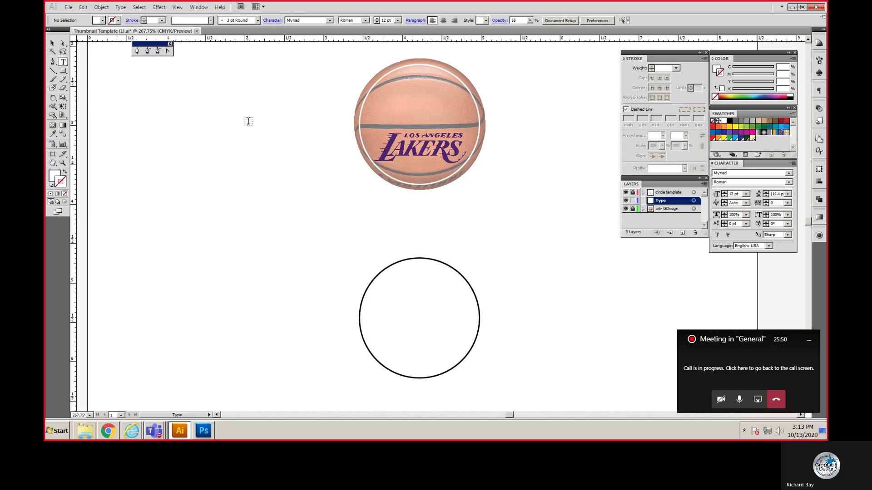
{"action": "left_click", "coordinate": [387, 213]}
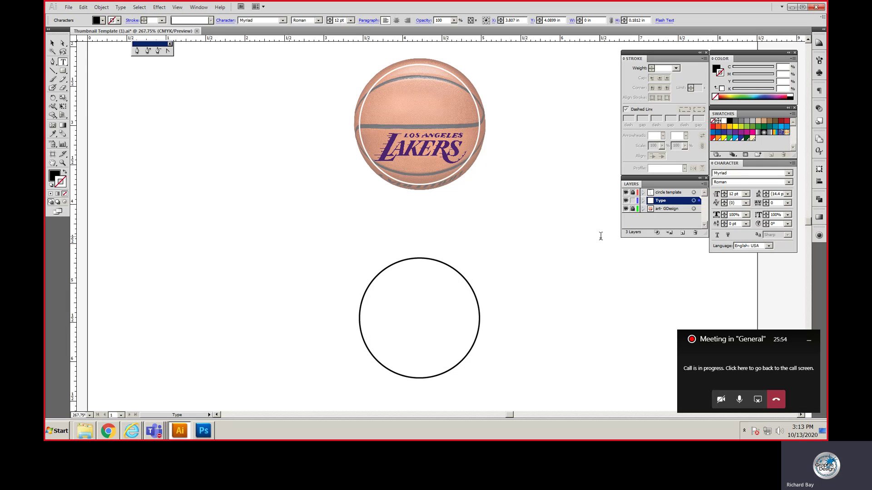
{"action": "type", "text": "2020"}
{"action": "type", "text": "Na"}
{"action": "type", "text": "tio"}
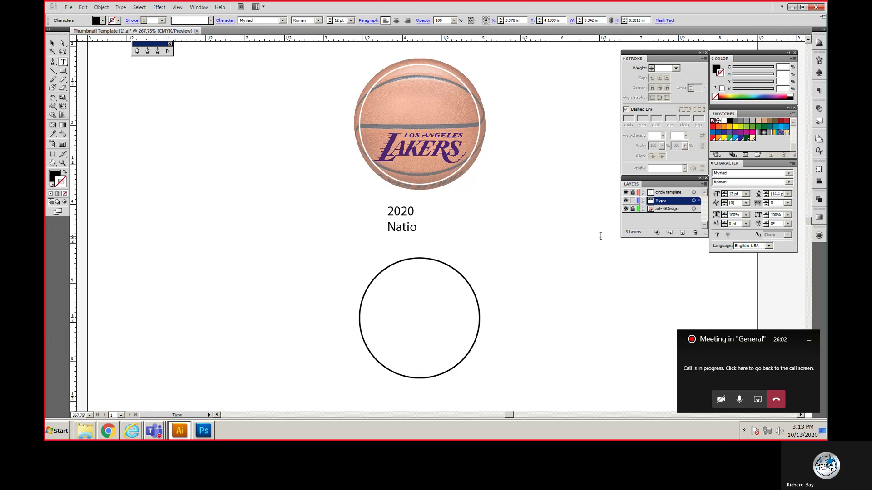
{"action": "type", "text": "nal"}
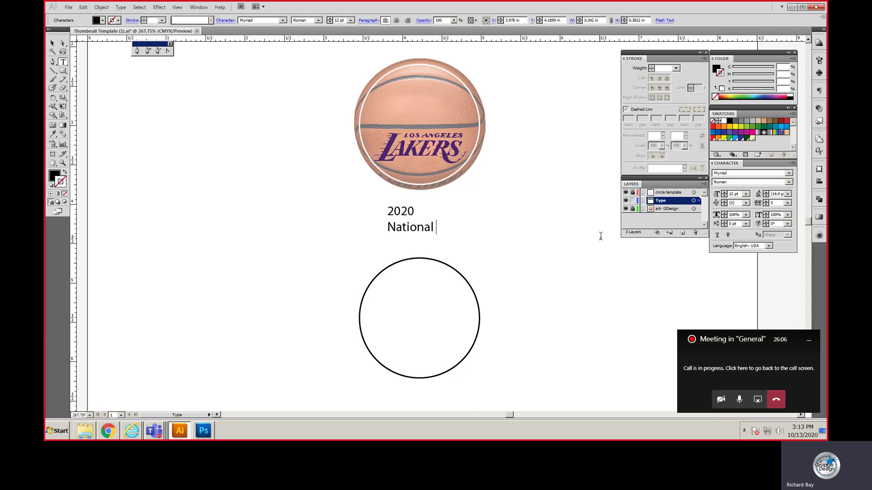
Replace the word "National" on the second text line with "Champions".
{"action": "key", "text": "BackSpace"}
{"action": "key", "text": "BackSpace"}
{"action": "key", "text": "BackSpace"}
{"action": "key", "text": "BackSpace"}
{"action": "key", "text": "BackSpace"}
{"action": "key", "text": "BackSpace"}
{"action": "key", "text": "BackSpace"}
{"action": "key", "text": "BackSpace"}
{"action": "key", "text": "BackSpace"}
{"action": "key", "text": "BackSpace"}
{"action": "key", "text": "BackSpace"}
{"action": "type", "text": "0 "}
{"action": "type", "text": "Ch"}
{"action": "type", "text": "a"}
{"action": "type", "text": "m"}
{"action": "type", "text": "pio"}
{"action": "type", "text": "ns"}
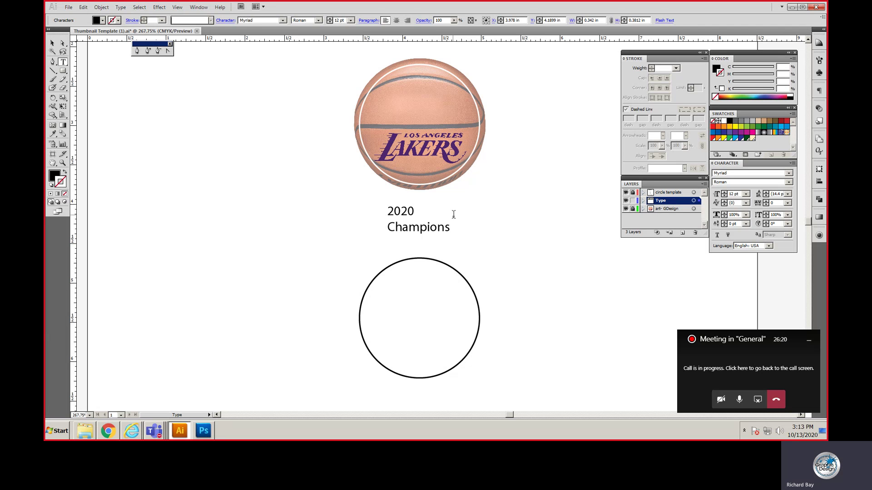
Center-align the two text lines and insert "NBA" before "Champions".
{"action": "left_click_drag", "start_coordinate": [453, 232], "coordinate": [358, 207]}
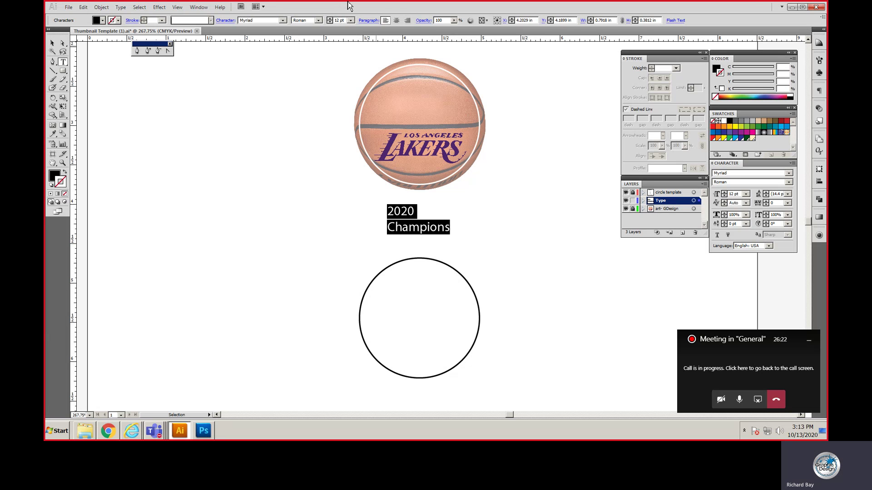
{"action": "left_click", "coordinate": [396, 22]}
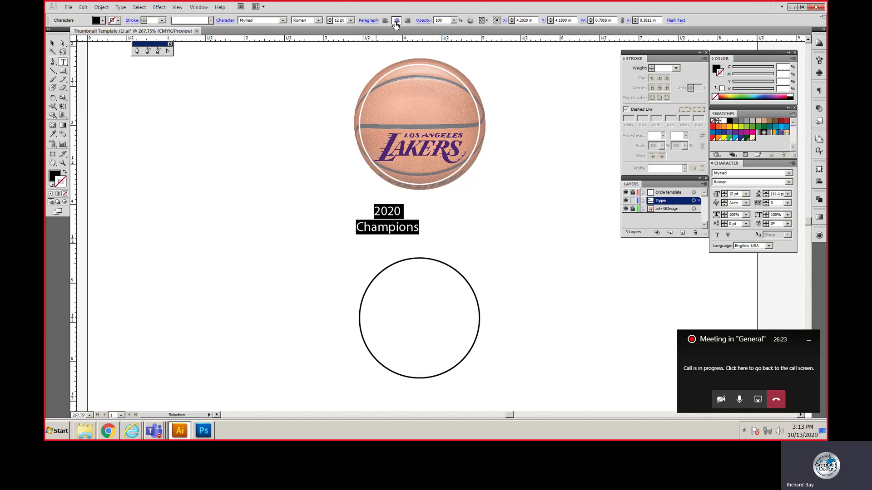
{"action": "left_click", "coordinate": [375, 211]}
{"action": "left_click", "coordinate": [355, 226]}
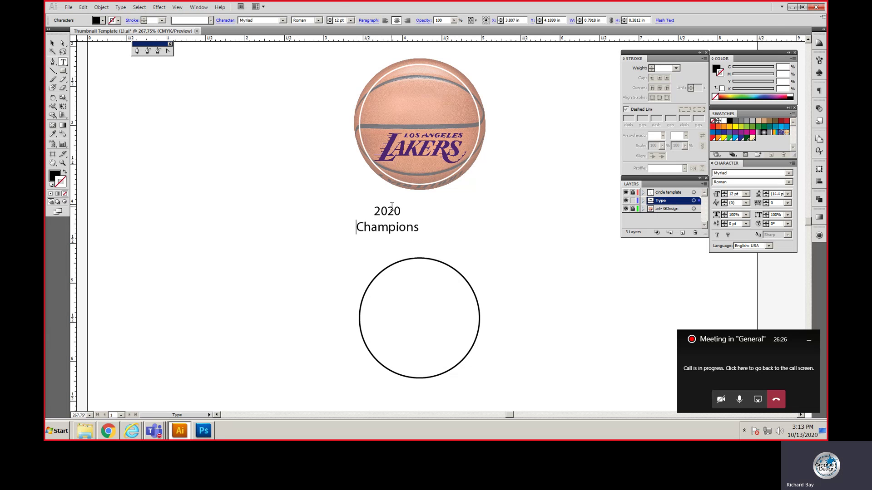
{"action": "type", "text": "NBA"}
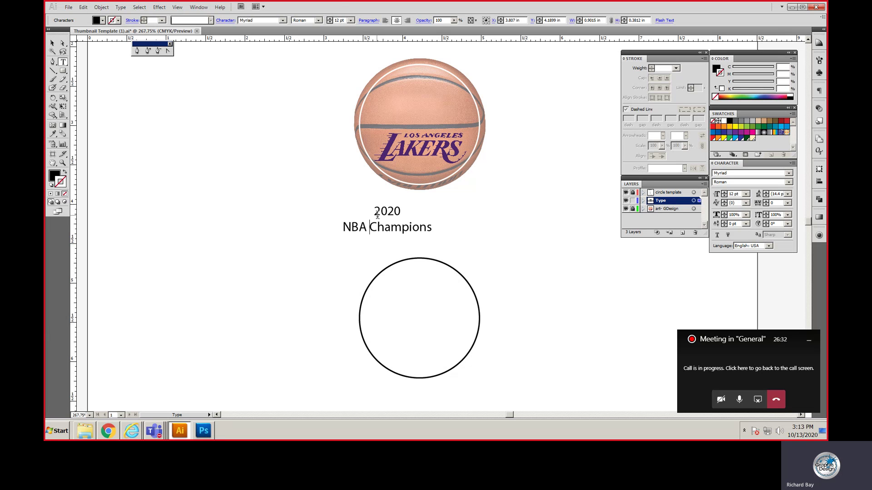
Select both text lines and place the character settings in the empty area beside the basketball artwork.
{"action": "left_click_drag", "start_coordinate": [433, 230], "coordinate": [316, 214]}
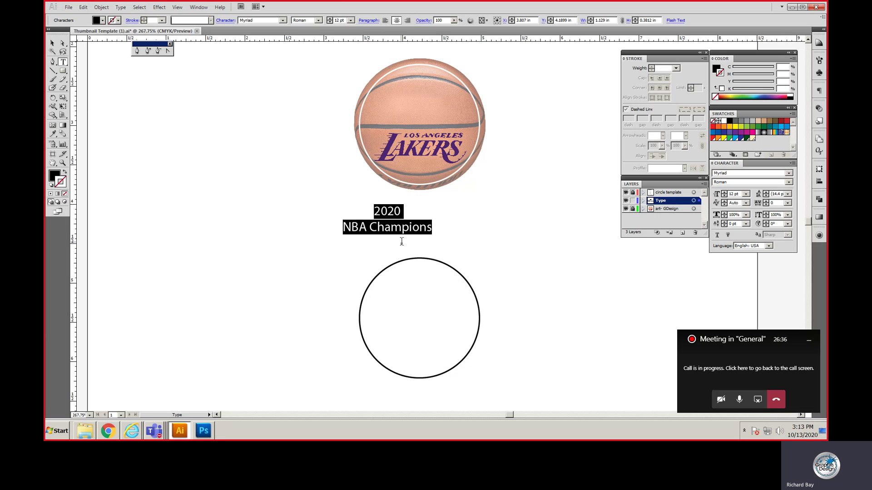
{"action": "key", "text": "Escape"}
{"action": "key", "text": "ctrl+t"}
{"action": "key", "text": "t"}
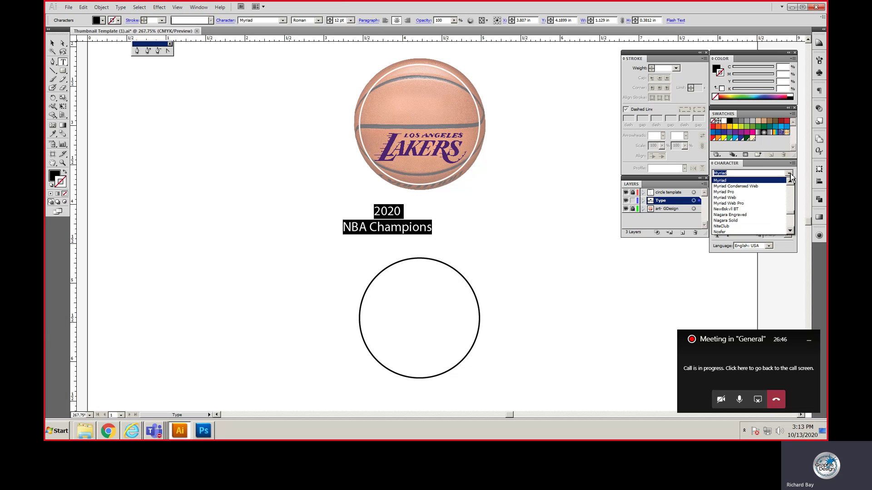
{"action": "left_click", "coordinate": [790, 177]}
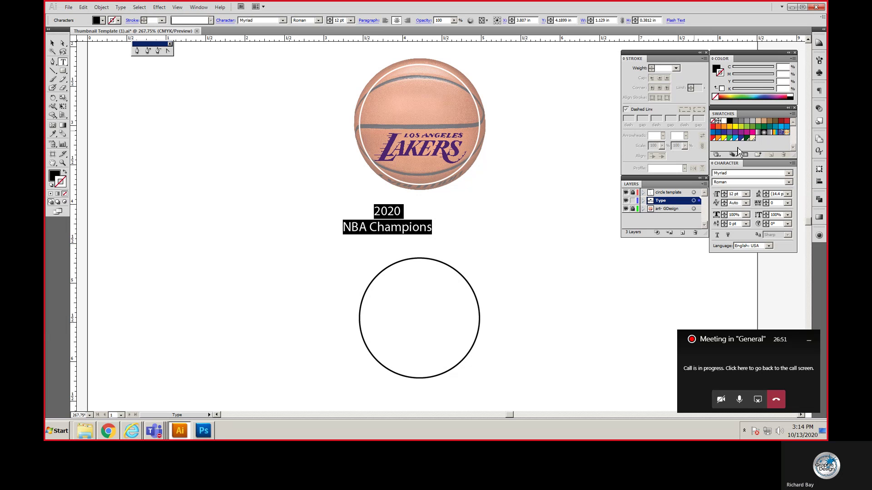
{"action": "left_click_drag", "start_coordinate": [736, 166], "coordinate": [193, 165]}
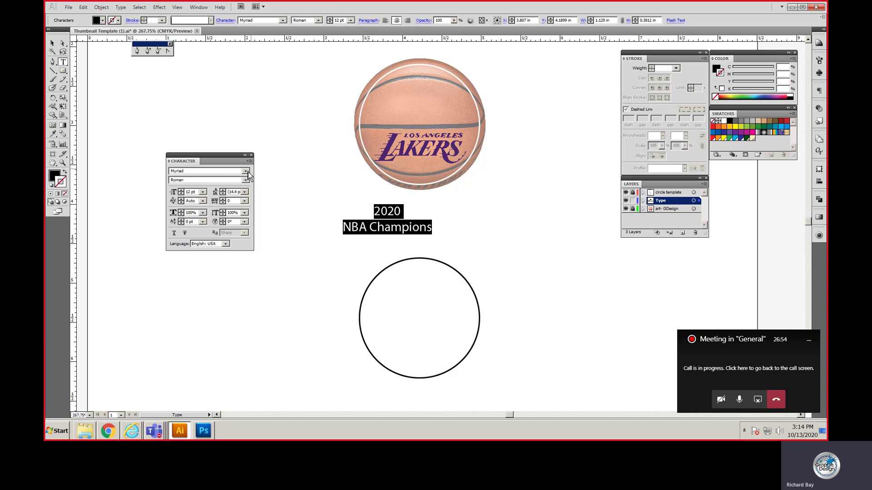
Try Myriad Pro and Myriad Web as the font for the two text lines and close the character settings.
{"action": "left_click", "coordinate": [247, 172]}
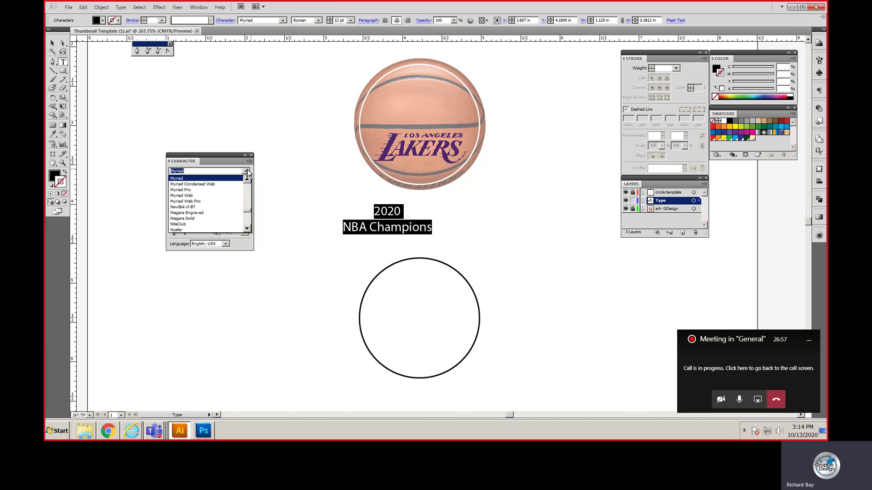
{"action": "key", "text": "Down"}
{"action": "key", "text": "Return"}
{"action": "key", "text": "Down"}
{"action": "key", "text": "Return"}
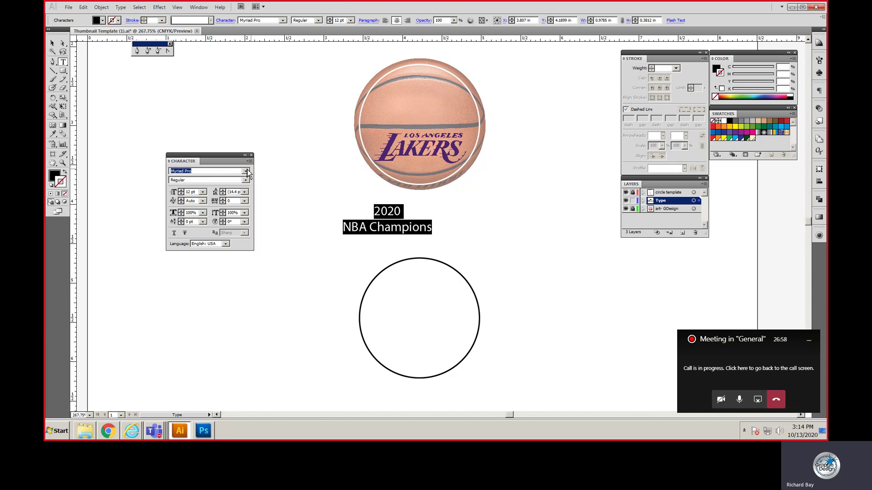
{"action": "key", "text": "Down"}
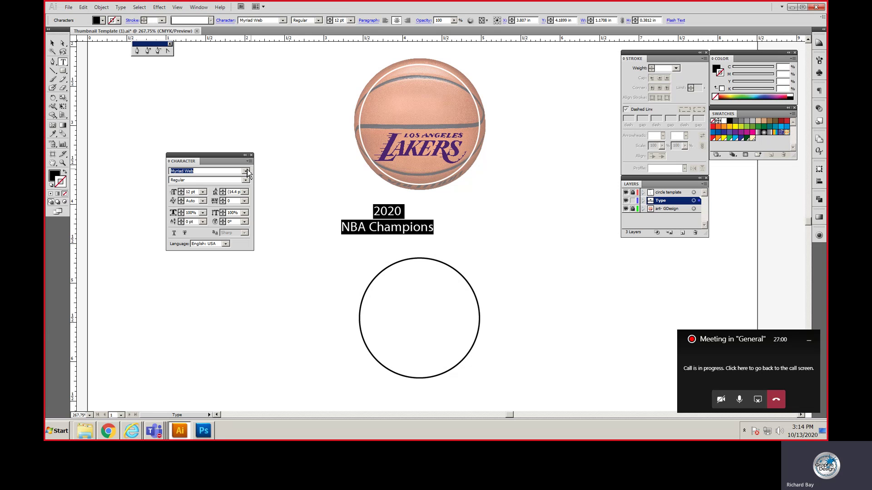
{"action": "left_click", "coordinate": [246, 172]}
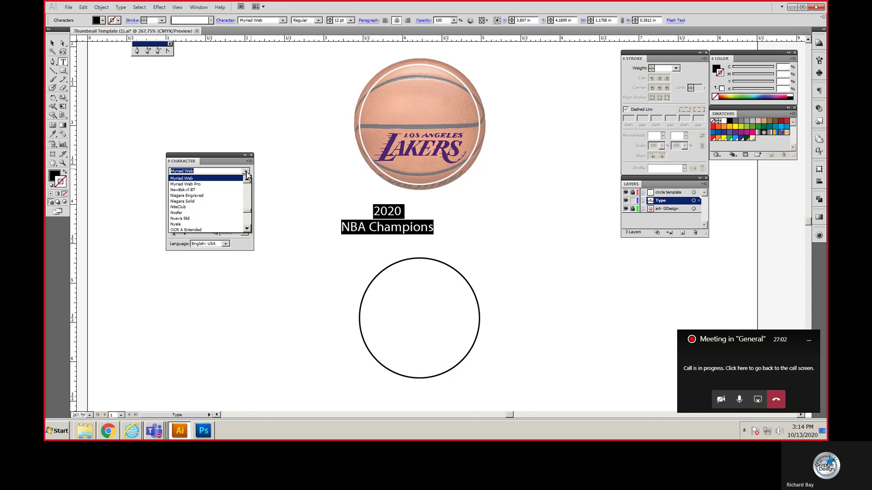
{"action": "left_click", "coordinate": [246, 173]}
{"action": "left_click", "coordinate": [247, 174]}
{"action": "left_click", "coordinate": [253, 160]}
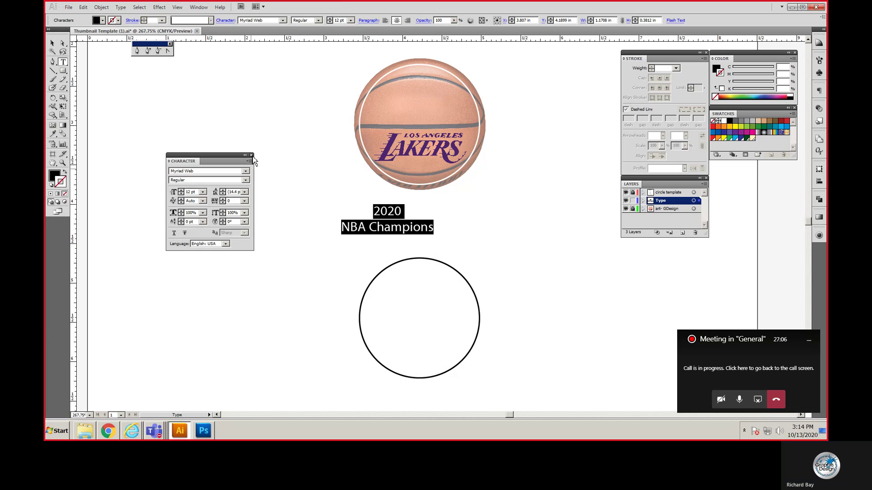
{"action": "left_click", "coordinate": [251, 155]}
Set both text lines to the Aachen BT Bold font and move the text centrally beneath the basketball.
{"action": "left_click", "coordinate": [120, 8]}
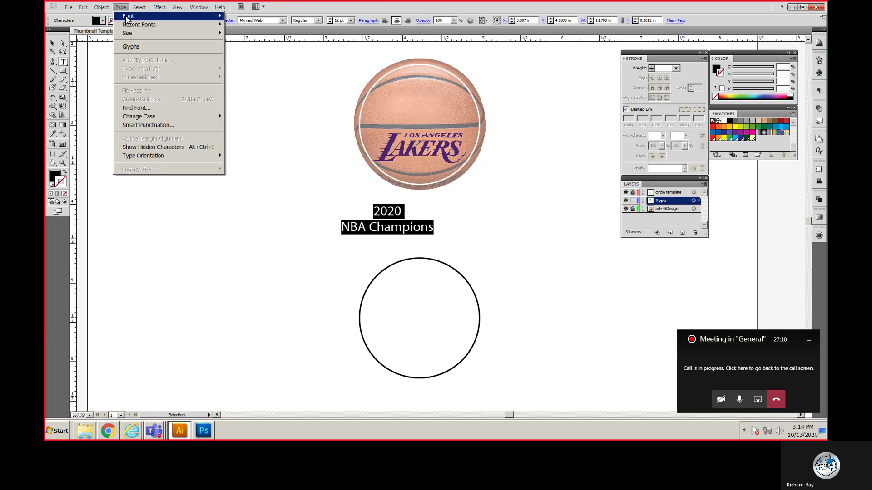
{"action": "mouse_move", "coordinate": [127, 18]}
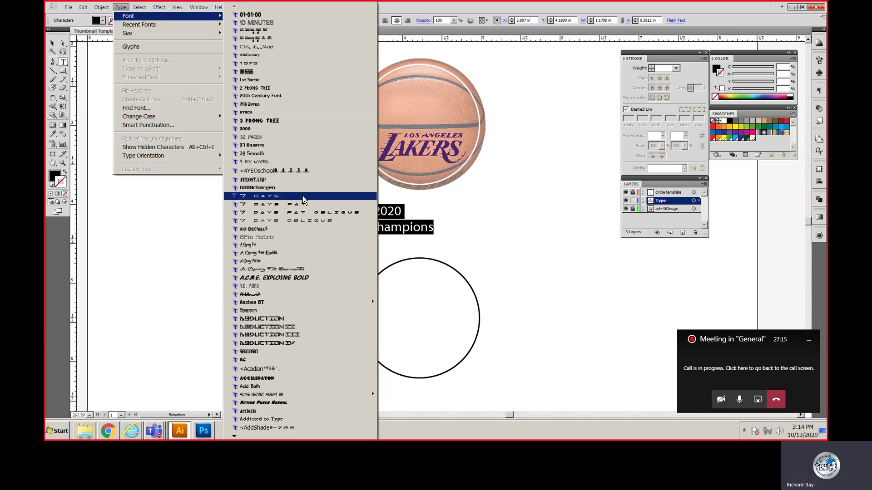
{"action": "mouse_move", "coordinate": [303, 305]}
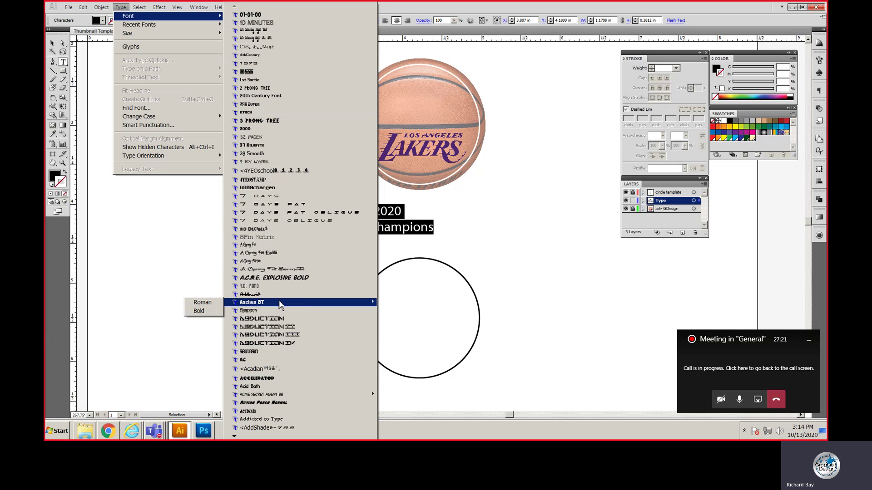
{"action": "left_click", "coordinate": [202, 311]}
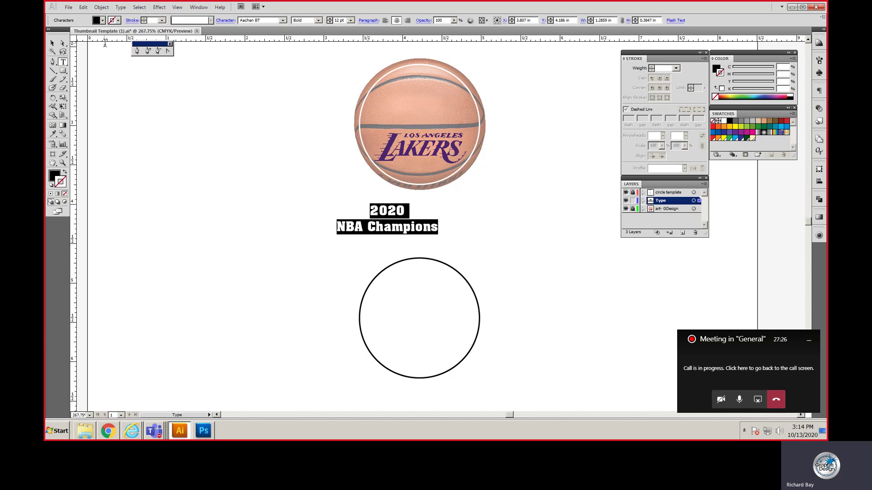
{"action": "left_click", "coordinate": [53, 43]}
{"action": "left_click_drag", "start_coordinate": [400, 233], "coordinate": [434, 228]}
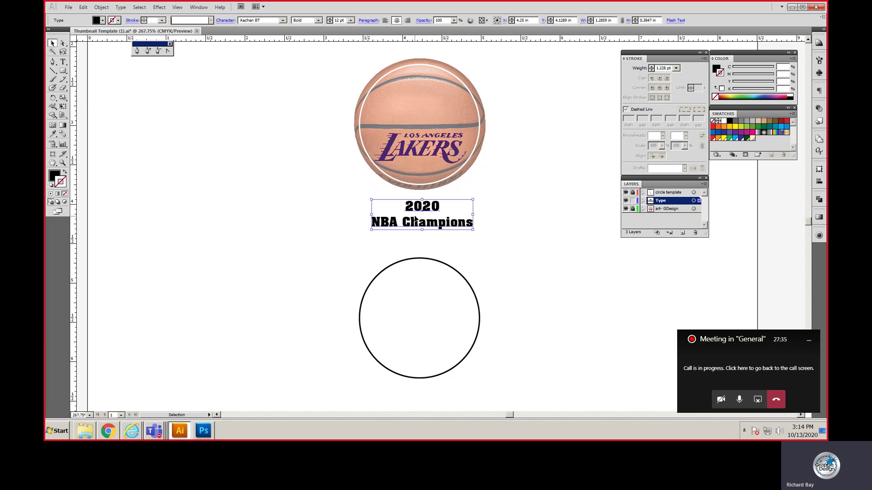
Set the text's leading to 12 pt and move the text onto the basketball, above the Lakers logo.
{"action": "key", "text": "ctrl+t"}
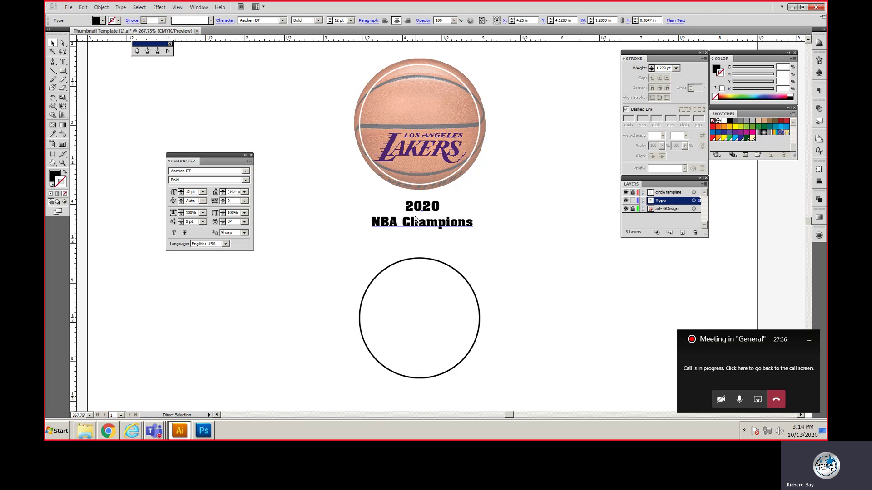
{"action": "left_click_drag", "start_coordinate": [201, 158], "coordinate": [560, 147]}
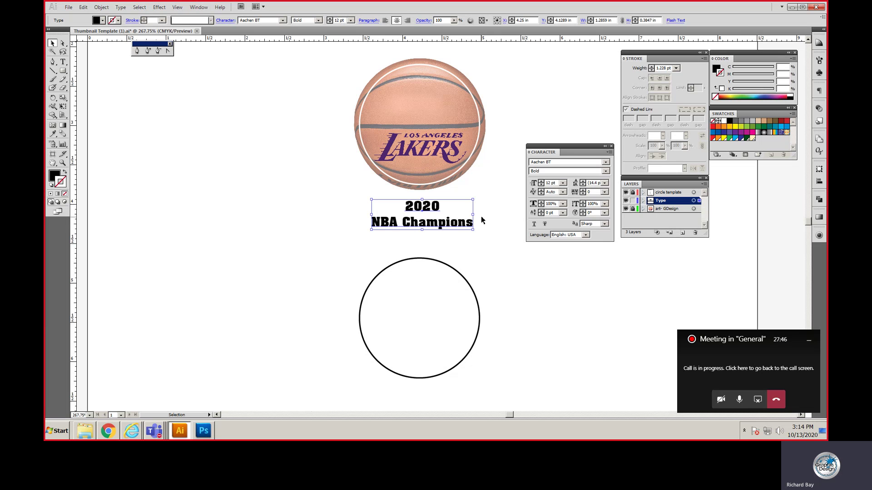
{"action": "left_click", "coordinate": [583, 185]}
{"action": "left_click", "coordinate": [584, 186]}
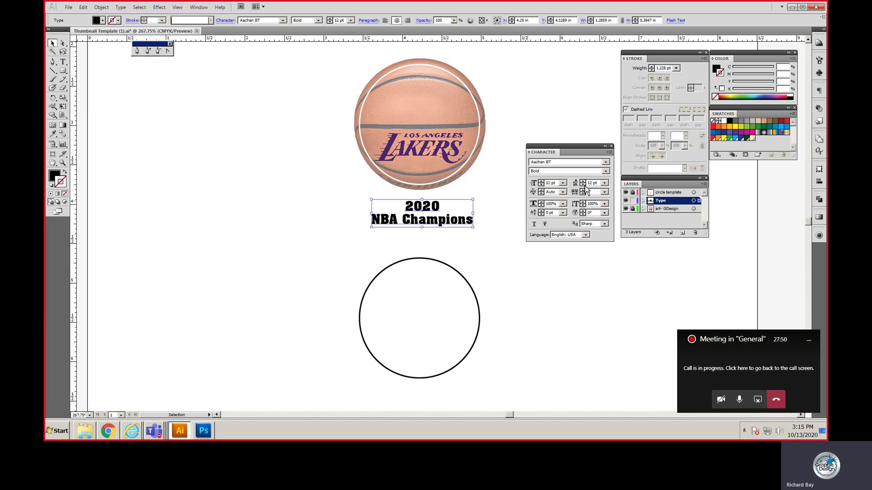
{"action": "left_click", "coordinate": [583, 185]}
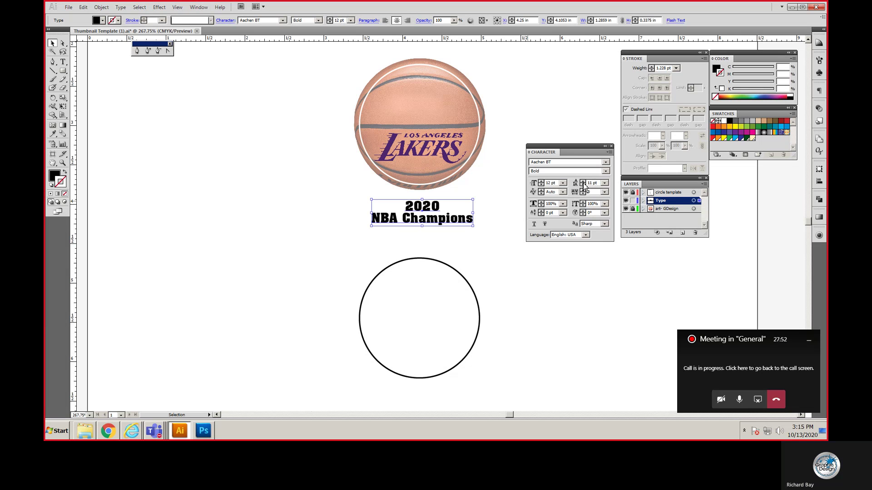
{"action": "left_click", "coordinate": [583, 181]}
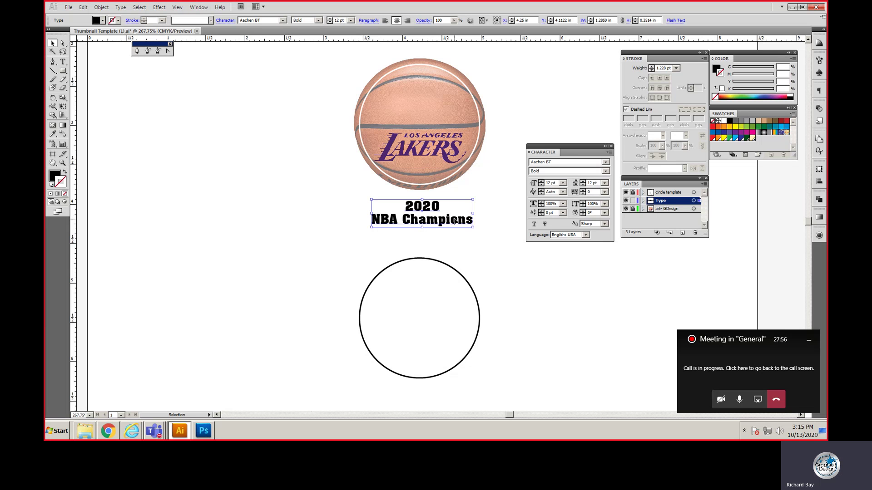
{"action": "left_click_drag", "start_coordinate": [458, 223], "coordinate": [454, 114]}
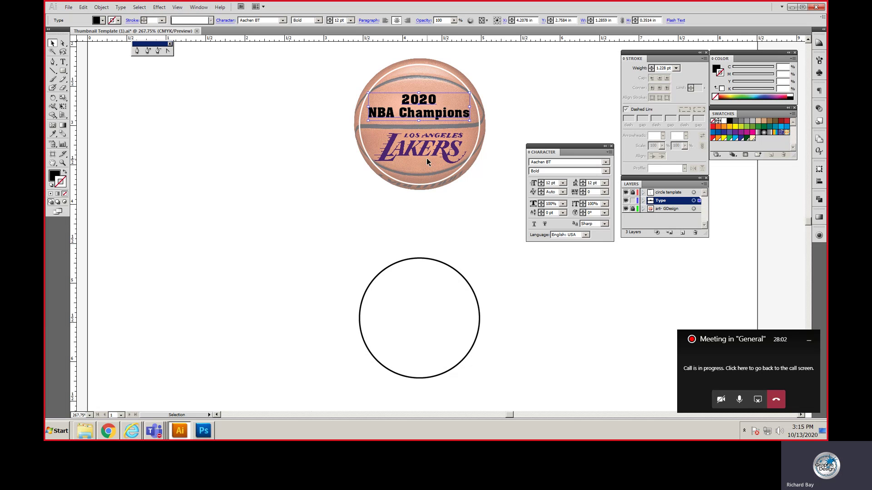
Enlarge the "2020" line to a font size of 21 pt.
{"action": "left_click", "coordinate": [62, 62]}
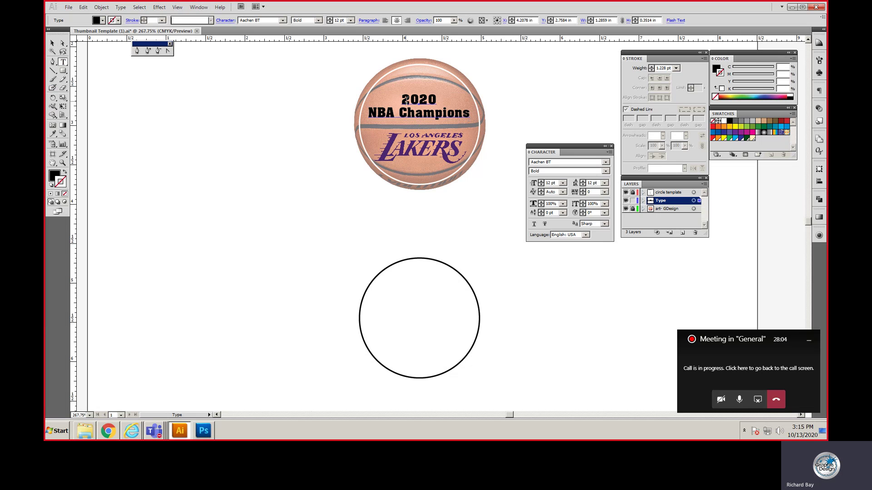
{"action": "left_click_drag", "start_coordinate": [403, 99], "coordinate": [438, 100]}
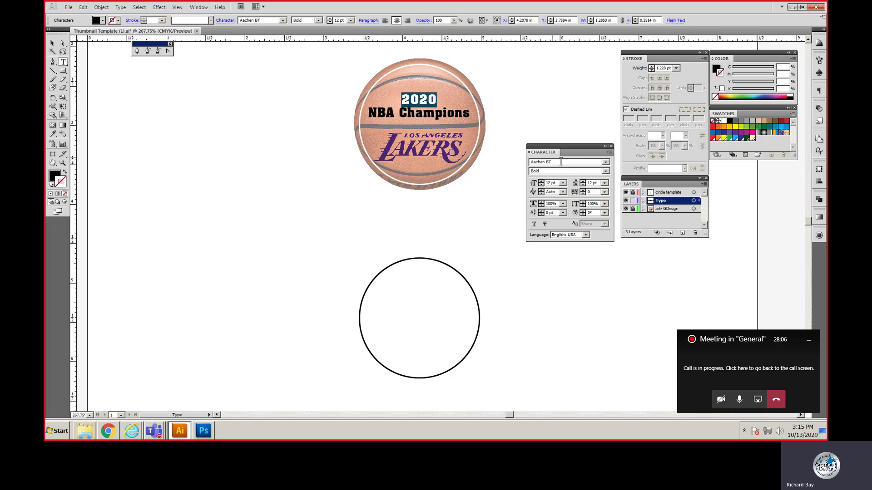
{"action": "left_click", "coordinate": [541, 181]}
{"action": "left_click", "coordinate": [541, 182]}
{"action": "left_click", "coordinate": [542, 181]}
{"action": "left_click", "coordinate": [542, 181]}
{"action": "left_click", "coordinate": [541, 181]}
{"action": "left_click", "coordinate": [542, 181]}
{"action": "left_click", "coordinate": [541, 182]}
{"action": "left_click", "coordinate": [541, 181]}
{"action": "left_click", "coordinate": [541, 181]}
{"action": "left_click", "coordinate": [541, 181]}
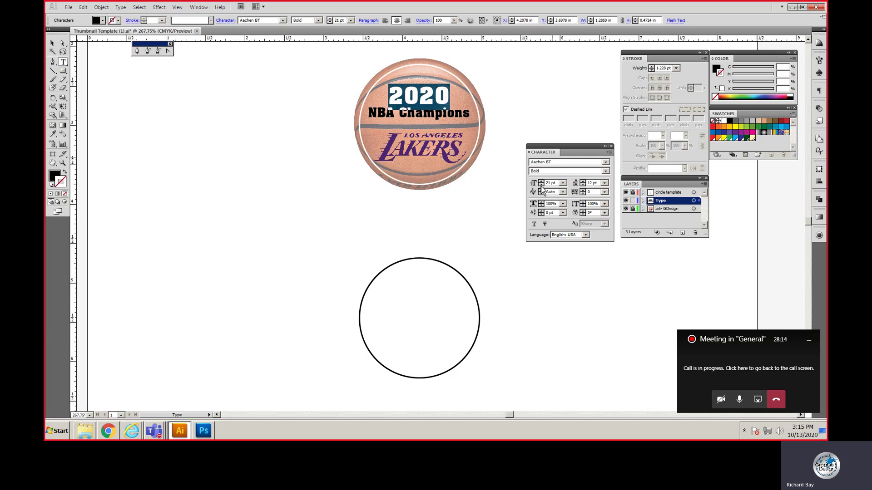
{"action": "left_click", "coordinate": [52, 47]}
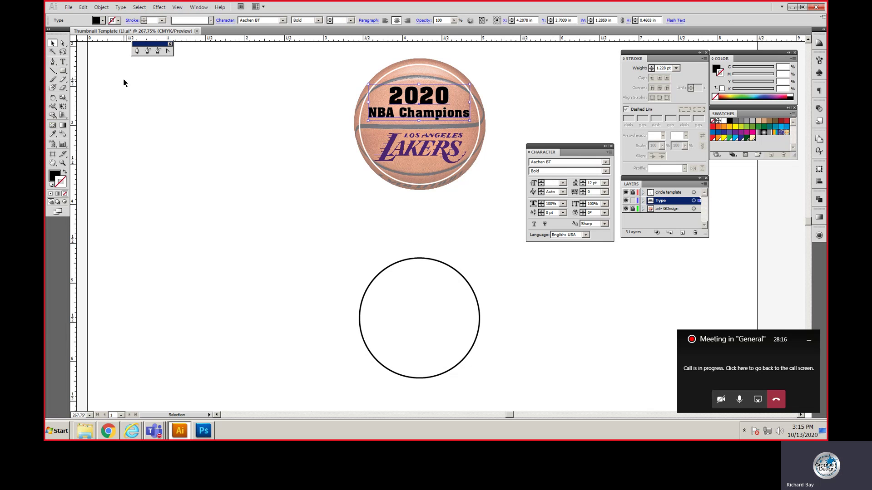
Fill both text lines with the purple sampled from the Lakers logo.
{"action": "left_click", "coordinate": [323, 209]}
{"action": "left_click", "coordinate": [422, 117]}
{"action": "left_click", "coordinate": [53, 134]}
{"action": "left_click", "coordinate": [391, 140]}
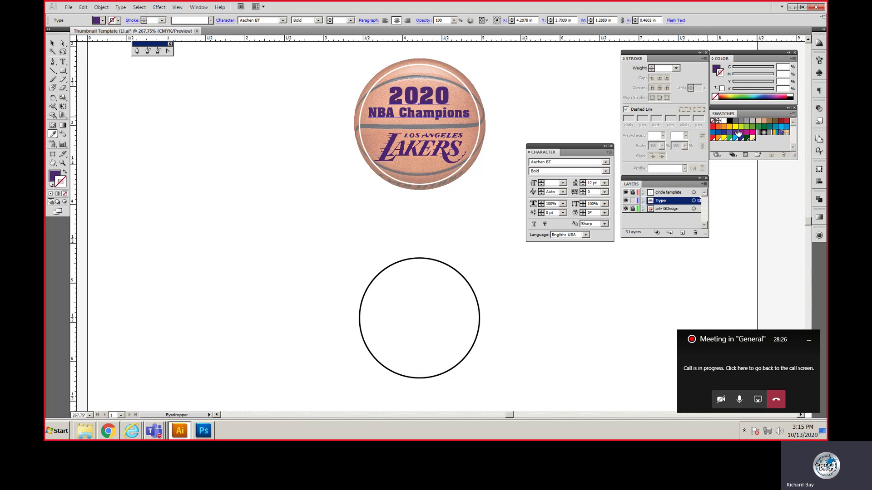
Fill both text lines with the pure yellow swatch.
{"action": "left_click", "coordinate": [55, 178]}
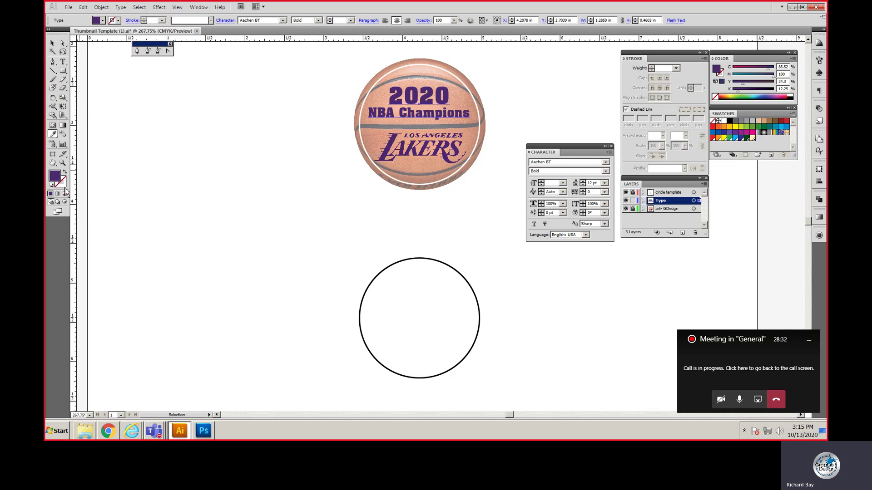
{"action": "left_click", "coordinate": [736, 128]}
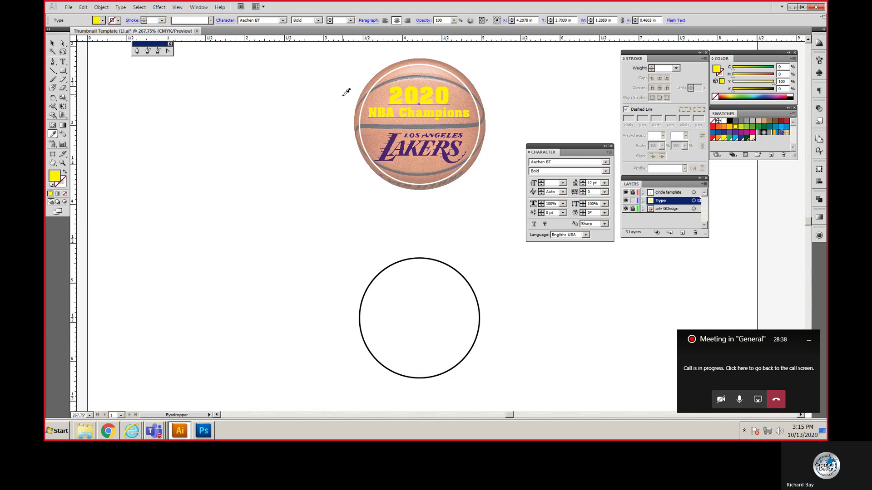
Draw a square about 0.24 in wide left of the basketball and fill it with purple sampled from the Lakers logo.
{"action": "left_click", "coordinate": [62, 70]}
{"action": "left_click_drag", "start_coordinate": [277, 120], "coordinate": [297, 139]}
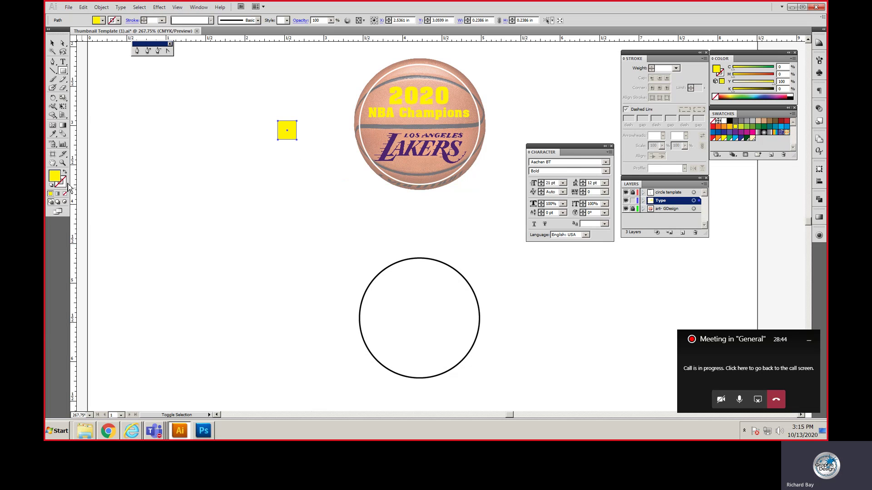
{"action": "left_click", "coordinate": [53, 134]}
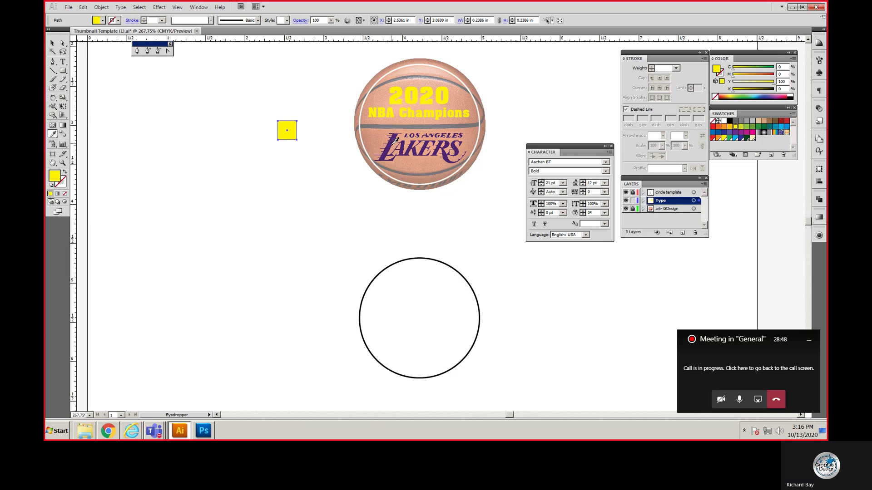
{"action": "left_click", "coordinate": [394, 140]}
{"action": "left_click", "coordinate": [52, 45]}
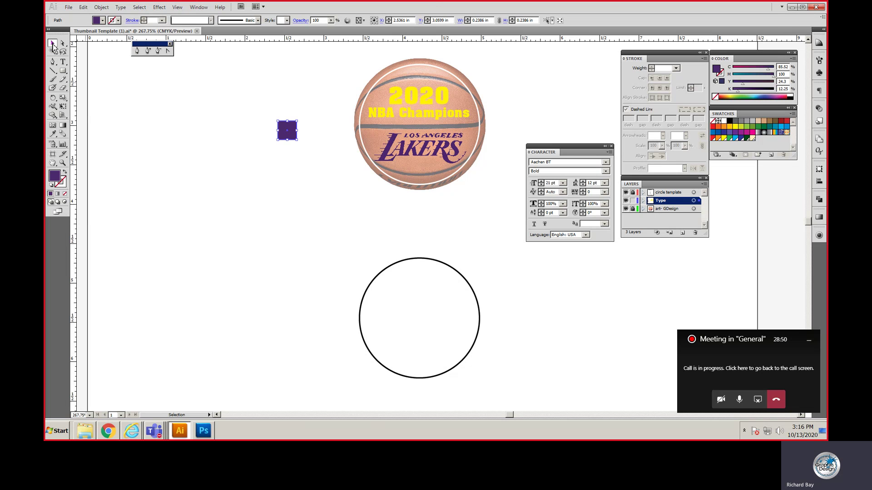
{"action": "left_click", "coordinate": [186, 164]}
Swap the small square's fill and stroke to give it a purple outline and no fill.
{"action": "left_click", "coordinate": [284, 135]}
{"action": "left_click", "coordinate": [412, 112]}
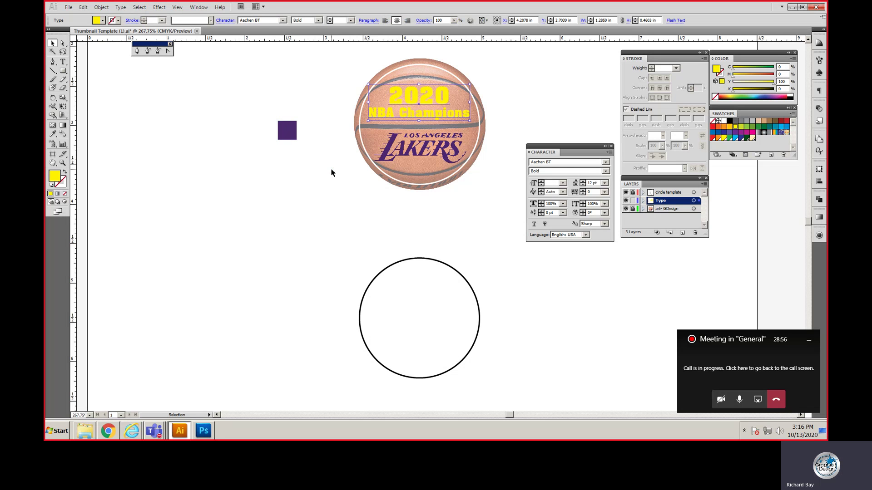
{"action": "left_click", "coordinate": [286, 135]}
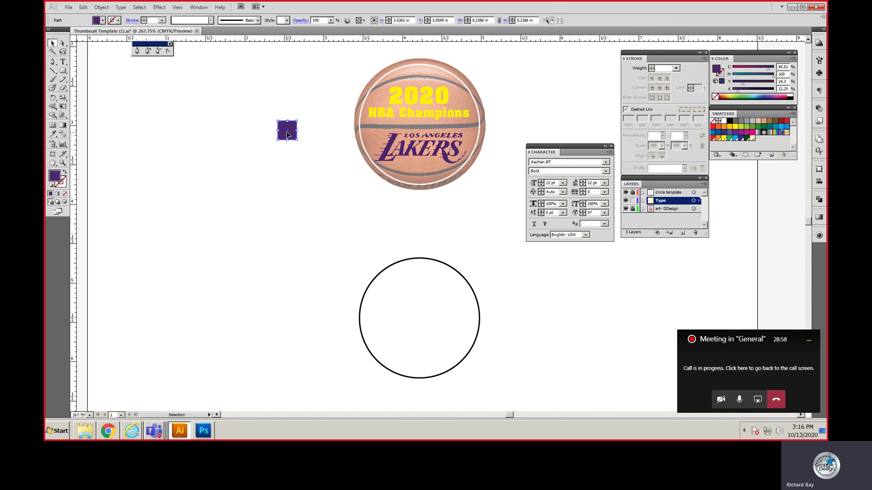
{"action": "left_click", "coordinate": [64, 173]}
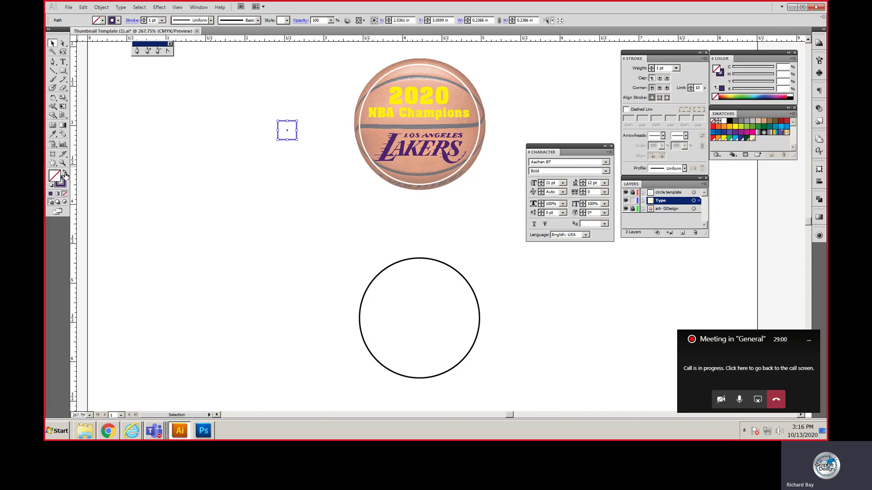
{"action": "left_click", "coordinate": [244, 189]}
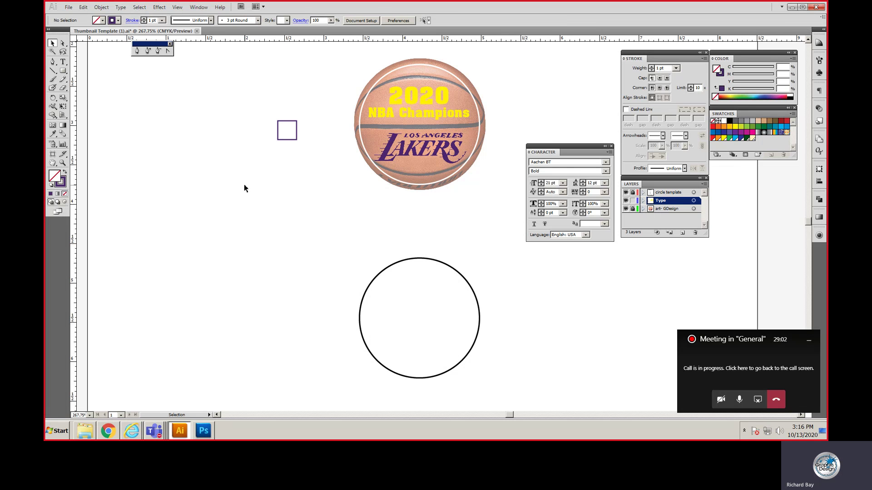
{"action": "left_click", "coordinate": [428, 114]}
{"action": "left_click", "coordinate": [287, 141]}
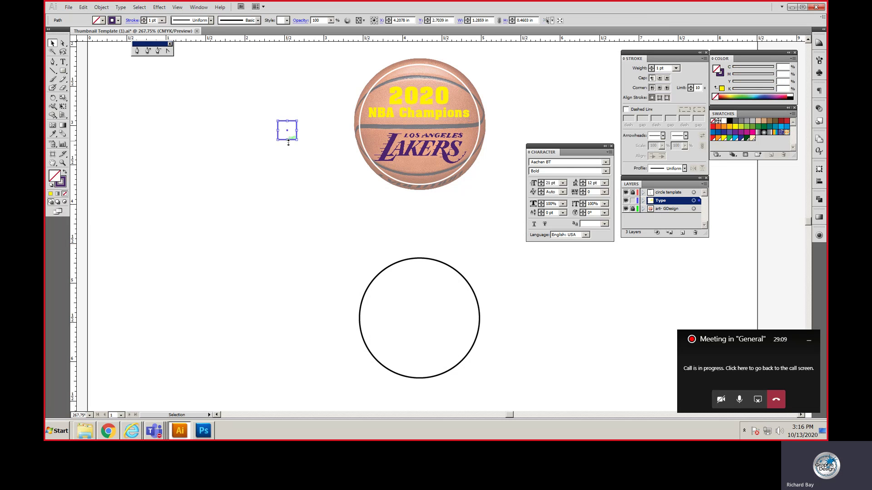
Shift the small purple square slightly upward and give both text lines a 1 pt stroke in the same purple.
{"action": "left_click", "coordinate": [64, 187]}
{"action": "left_click_drag", "start_coordinate": [65, 190], "coordinate": [370, 116]}
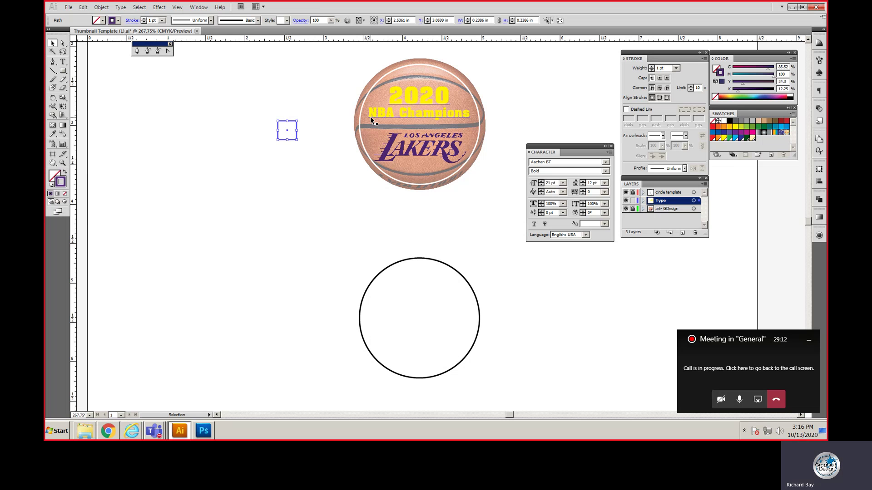
{"action": "mouse_move", "coordinate": [64, 189]}
{"action": "left_mouse_down"}
{"action": "mouse_move", "coordinate": [194, 156]}
{"action": "mouse_move", "coordinate": [364, 131]}
{"action": "mouse_move", "coordinate": [380, 116]}
{"action": "left_mouse_up"}
{"action": "left_click_drag", "start_coordinate": [296, 135], "coordinate": [299, 111]}
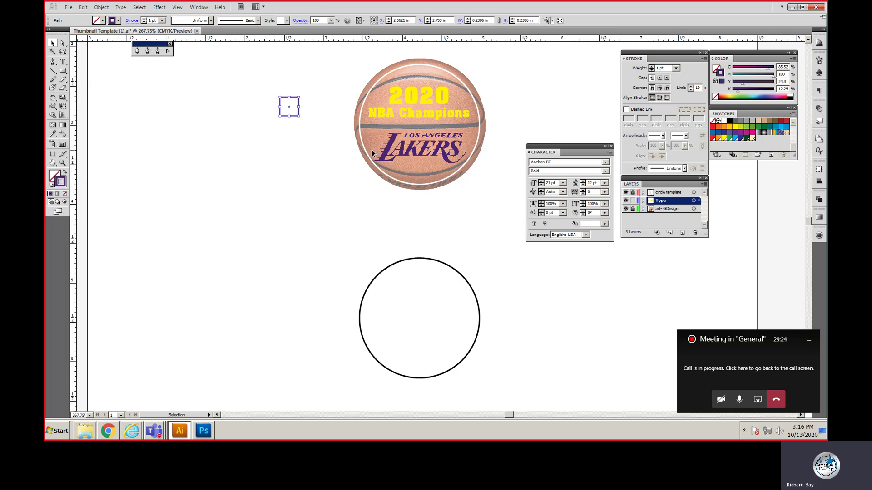
{"action": "left_click", "coordinate": [421, 110]}
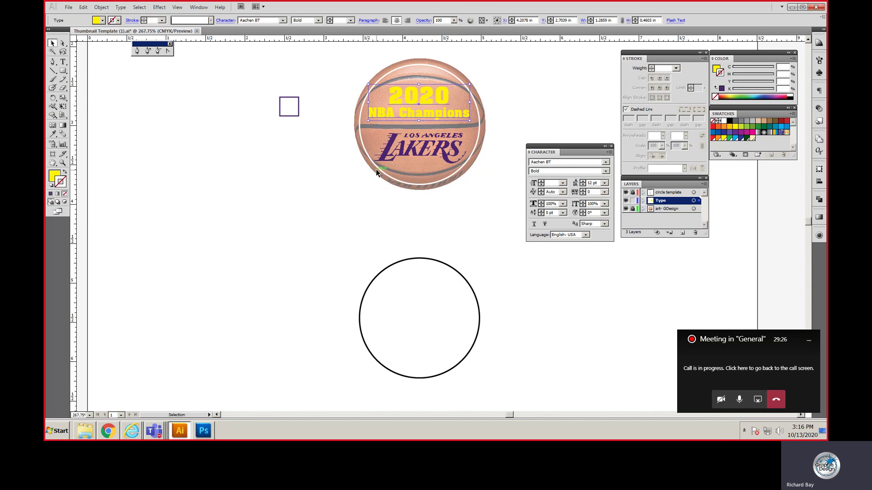
{"action": "left_click", "coordinate": [721, 88]}
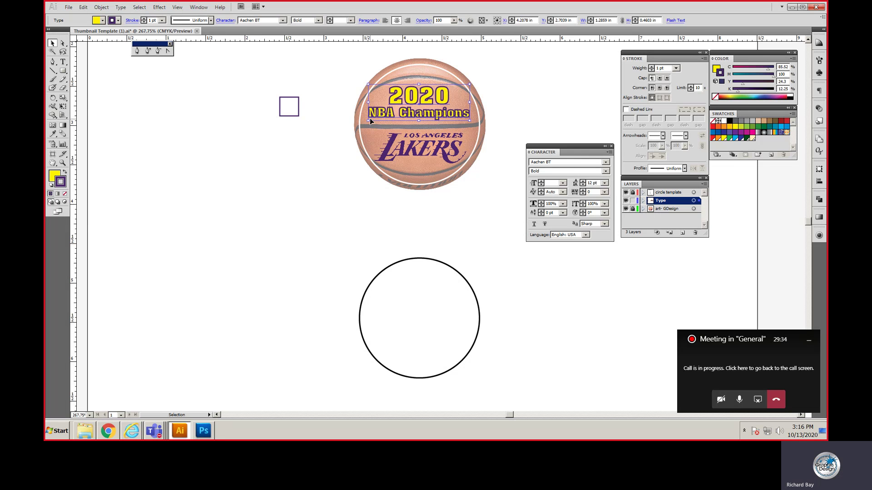
Try round and bevel corner joins and a projecting cap on the text stroke, and restore the miter join and butt cap.
{"action": "left_click", "coordinate": [63, 164]}
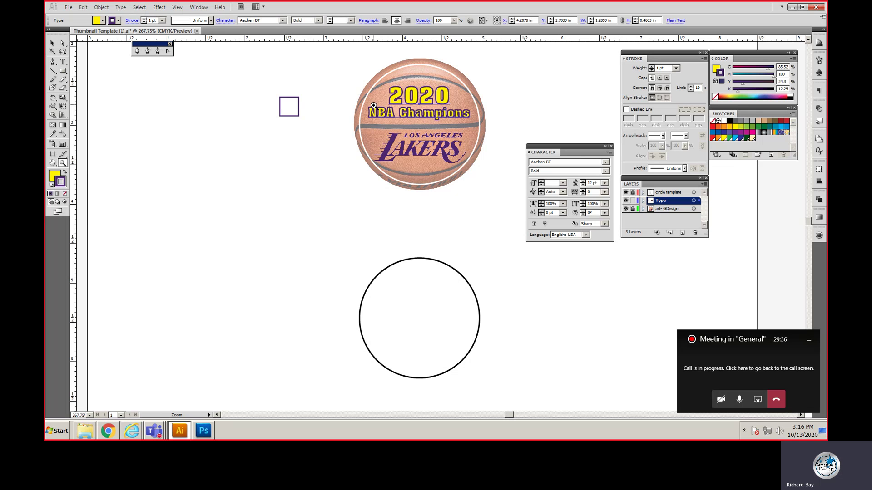
{"action": "left_click_drag", "start_coordinate": [434, 127], "coordinate": [372, 96]}
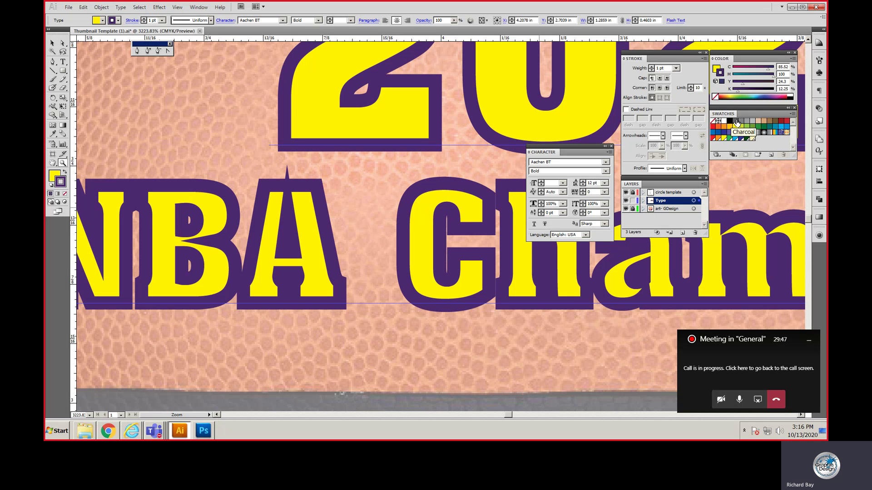
{"action": "left_click", "coordinate": [659, 89]}
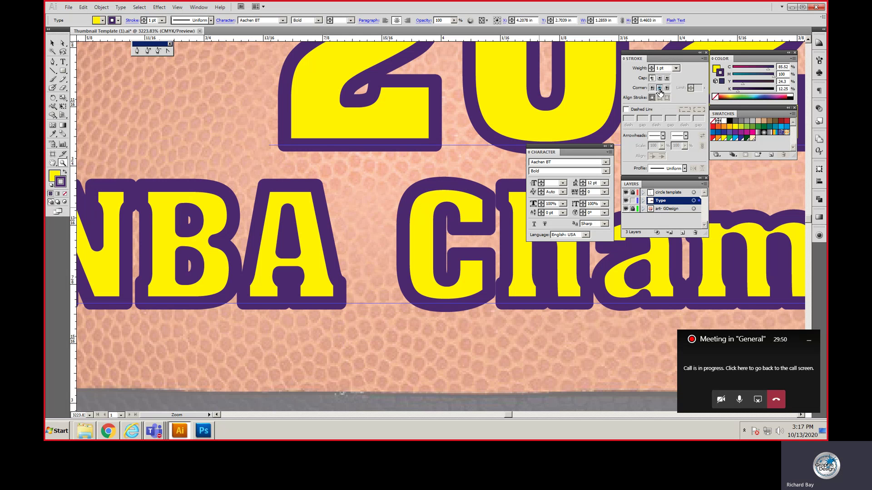
{"action": "left_click", "coordinate": [652, 88]}
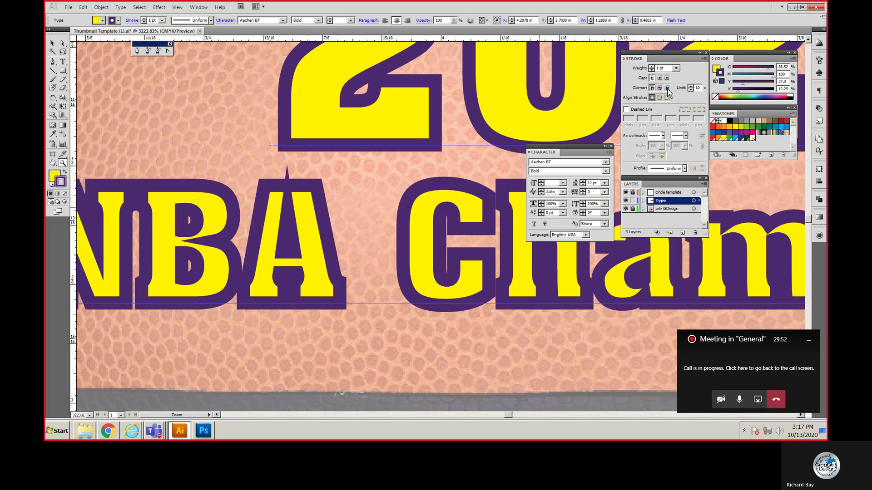
{"action": "left_click", "coordinate": [666, 88]}
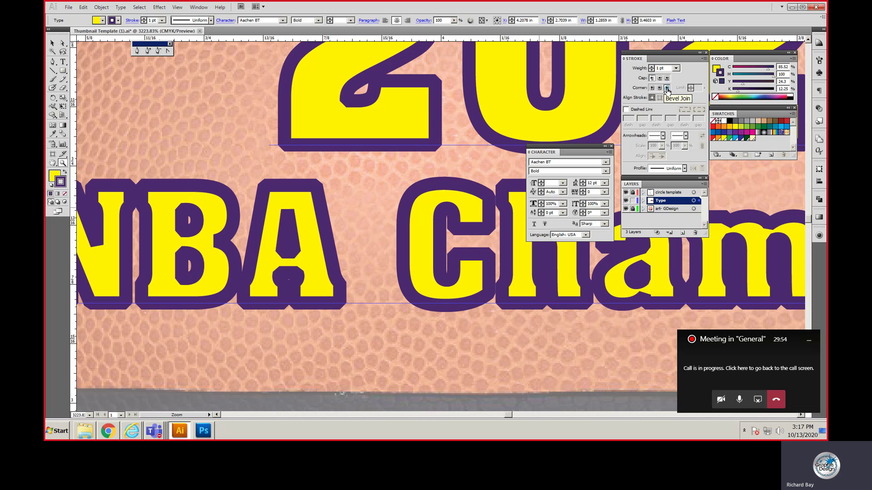
{"action": "left_click", "coordinate": [667, 79]}
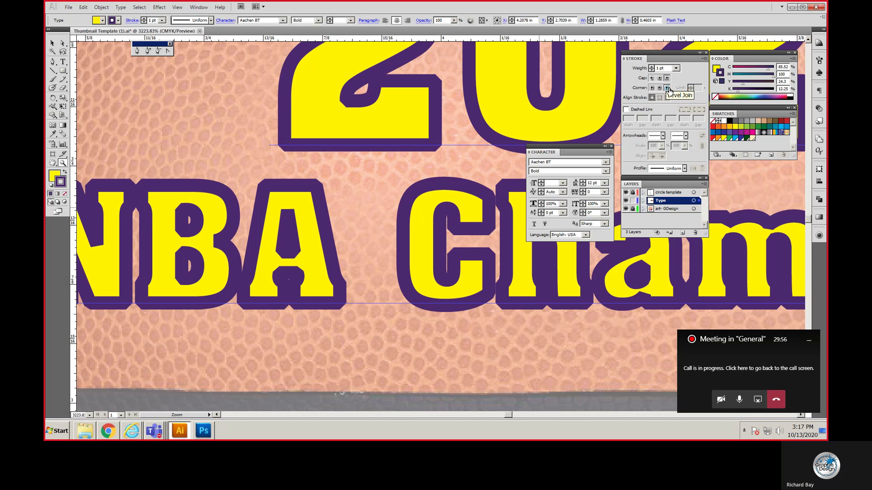
{"action": "left_click", "coordinate": [652, 89]}
{"action": "left_click", "coordinate": [653, 79]}
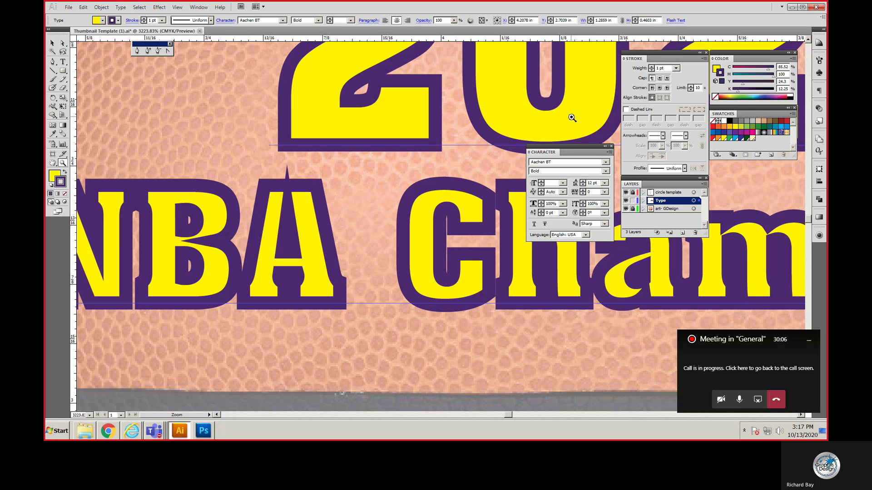
Convert the text to outlines and place the letters' purple stroke beneath their yellow fill in the appearance order.
{"action": "left_click", "coordinate": [125, 8]}
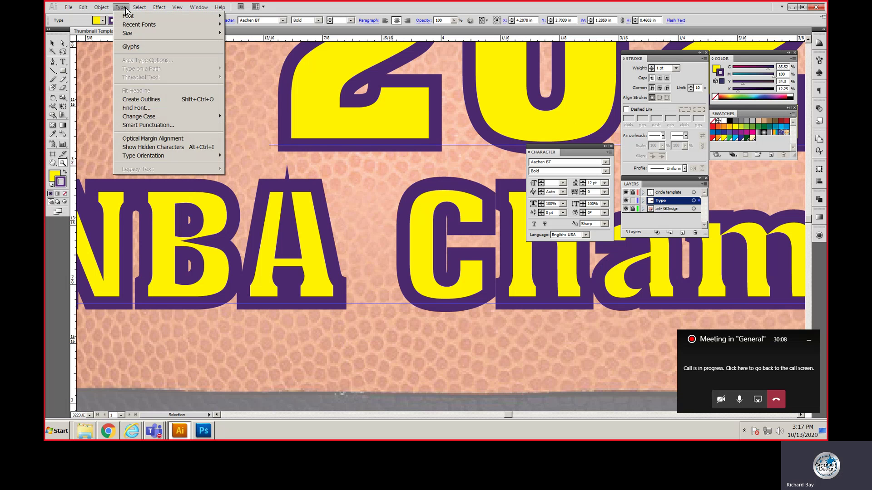
{"action": "left_click", "coordinate": [150, 99]}
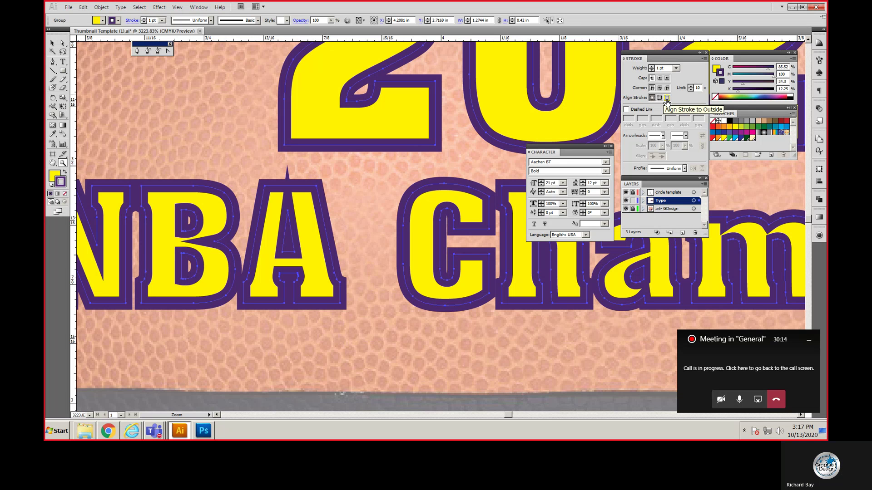
{"action": "left_click", "coordinate": [819, 236]}
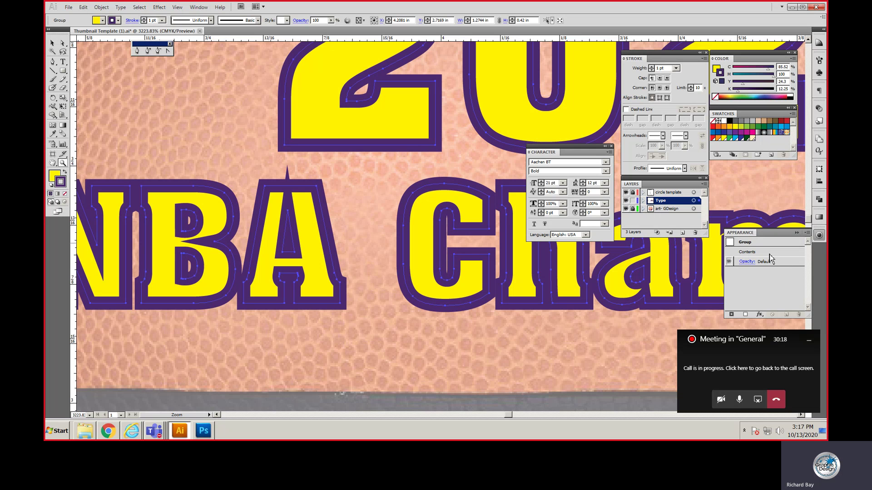
{"action": "double_click", "coordinate": [769, 252]}
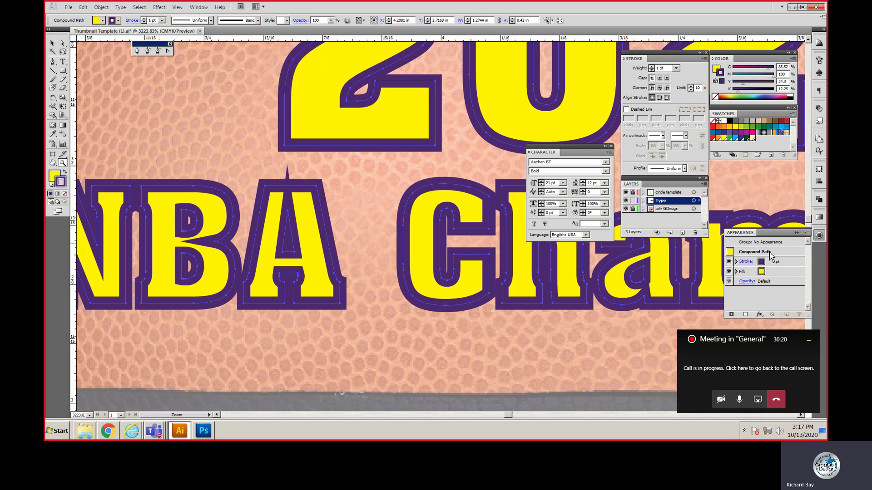
{"action": "left_click", "coordinate": [799, 264]}
{"action": "left_click_drag", "start_coordinate": [799, 263], "coordinate": [795, 283]}
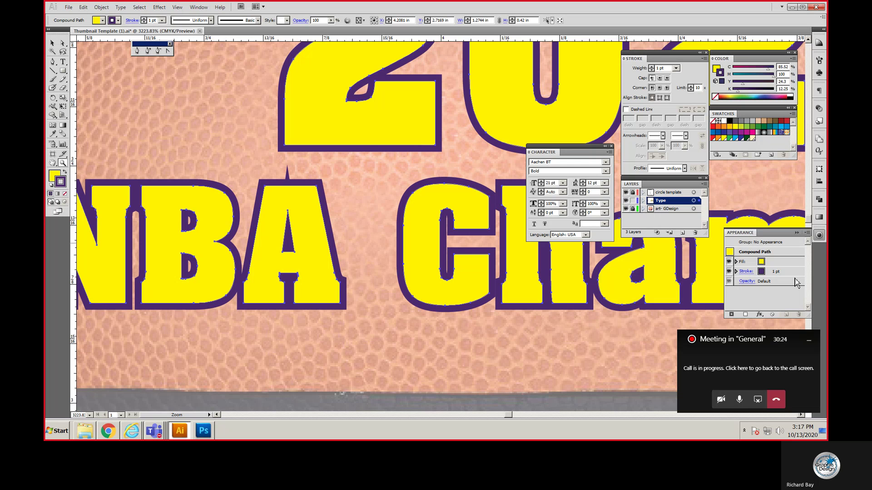
Set the outlined letters' purple stroke weight to 0.75 pt and deselect the text.
{"action": "left_click", "coordinate": [793, 273]}
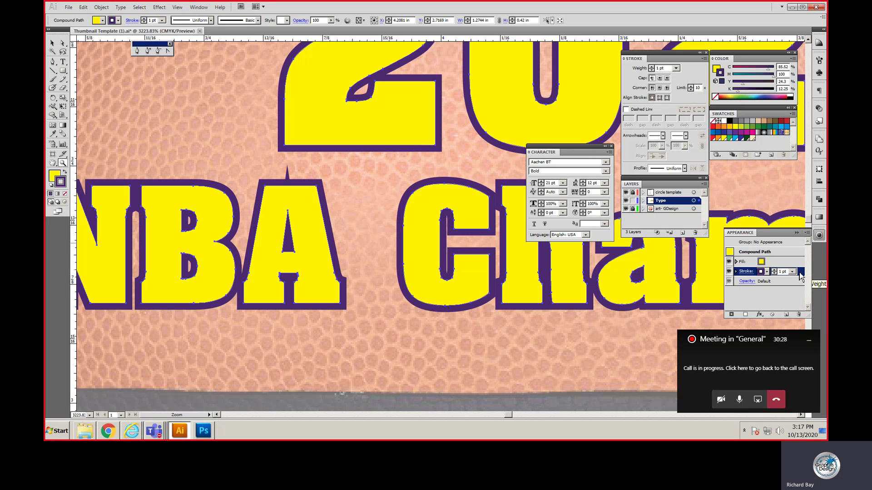
{"action": "left_click", "coordinate": [792, 272]}
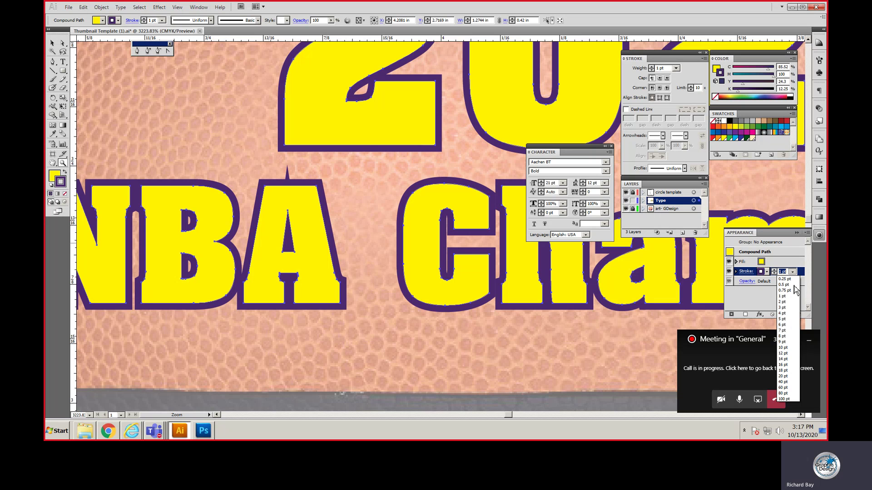
{"action": "left_click", "coordinate": [789, 285]}
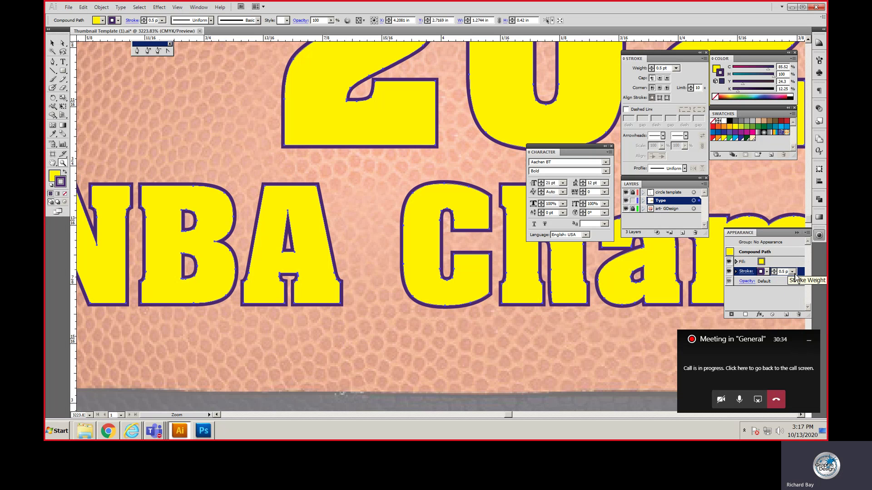
{"action": "left_click", "coordinate": [793, 272]}
{"action": "left_click", "coordinate": [789, 290]}
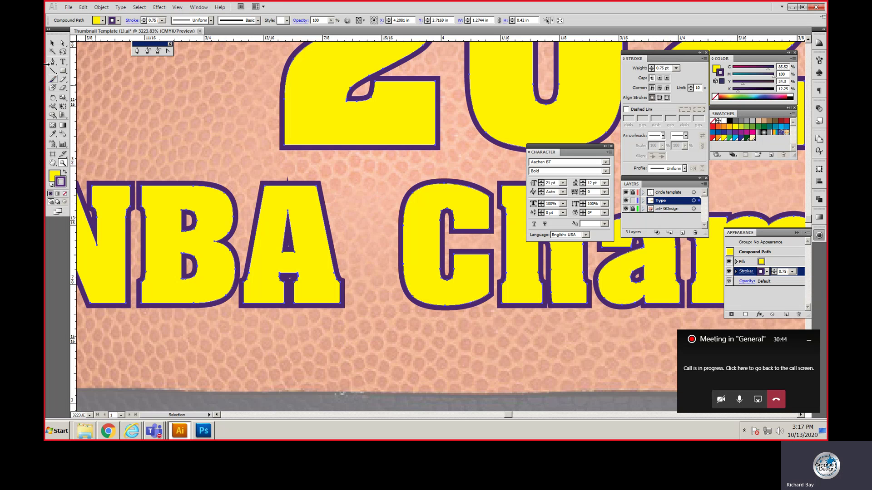
{"action": "left_click", "coordinate": [52, 43]}
{"action": "left_click", "coordinate": [211, 131]}
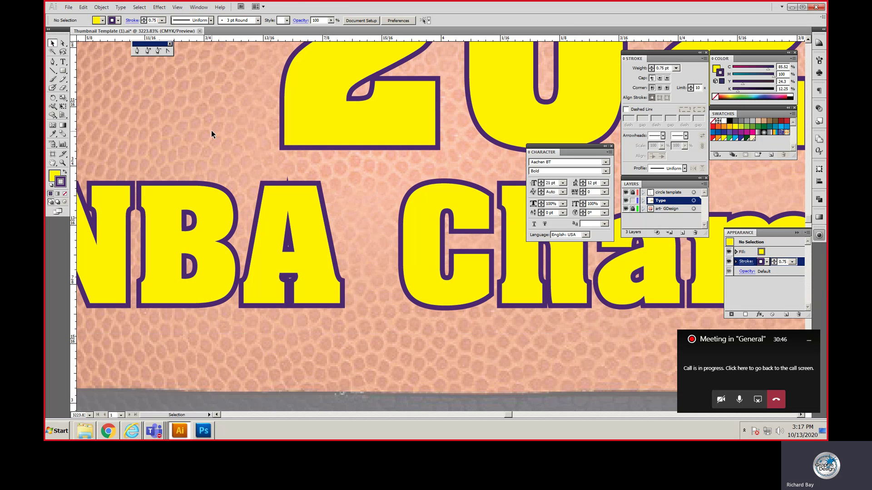
Place the Character panel beneath the Layers panel and delete the small purple square beside the basketball.
{"action": "key", "text": "ctrl+minus"}
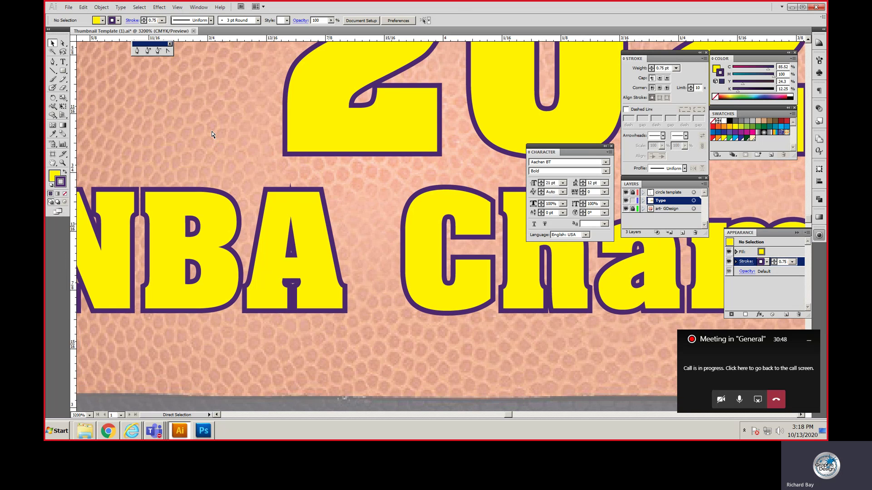
{"action": "key", "text": "ctrl+minus"}
{"action": "key", "text": "ctrl+minus"}
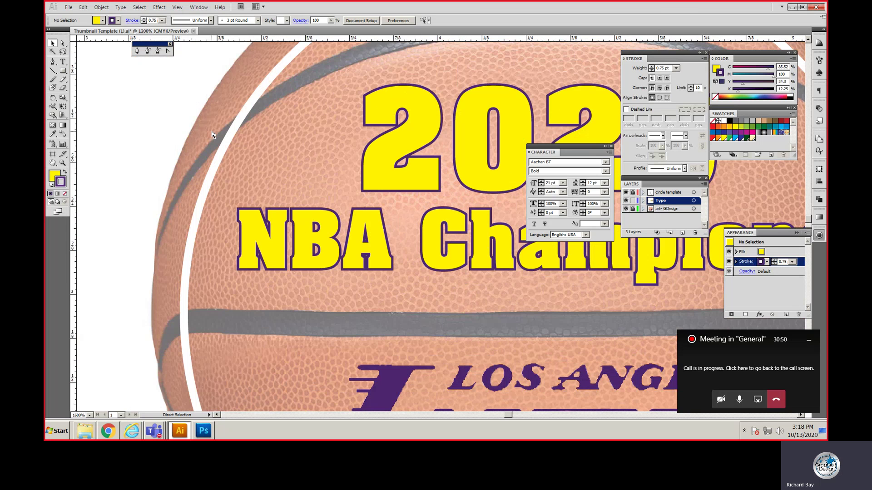
{"action": "key", "text": "ctrl+minus"}
{"action": "key", "text": "ctrl+minus"}
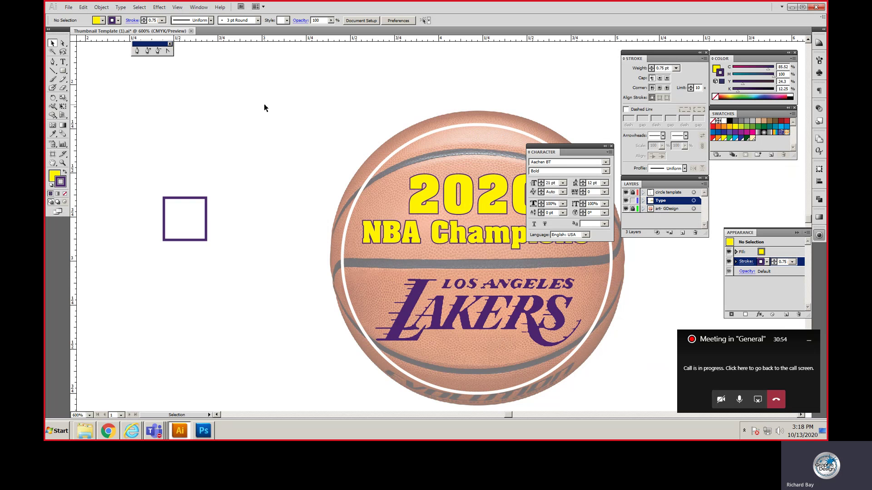
{"action": "key", "text": "ctrl+0"}
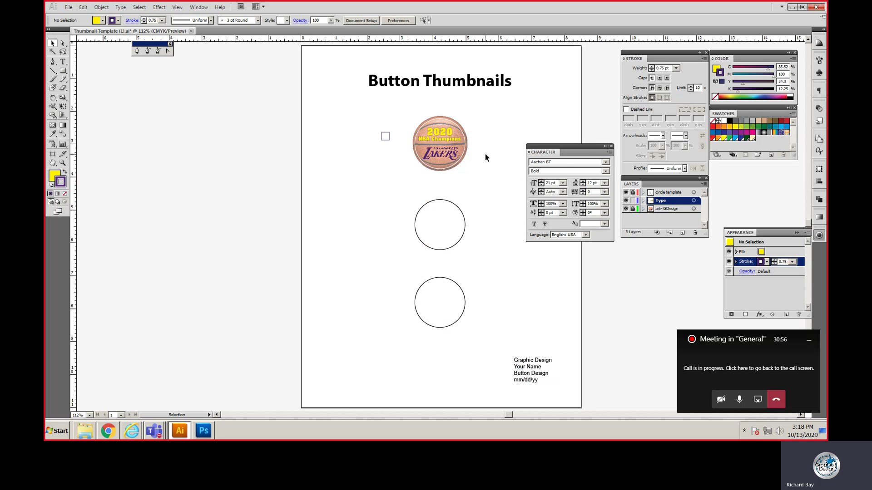
{"action": "left_click_drag", "start_coordinate": [586, 152], "coordinate": [684, 245]}
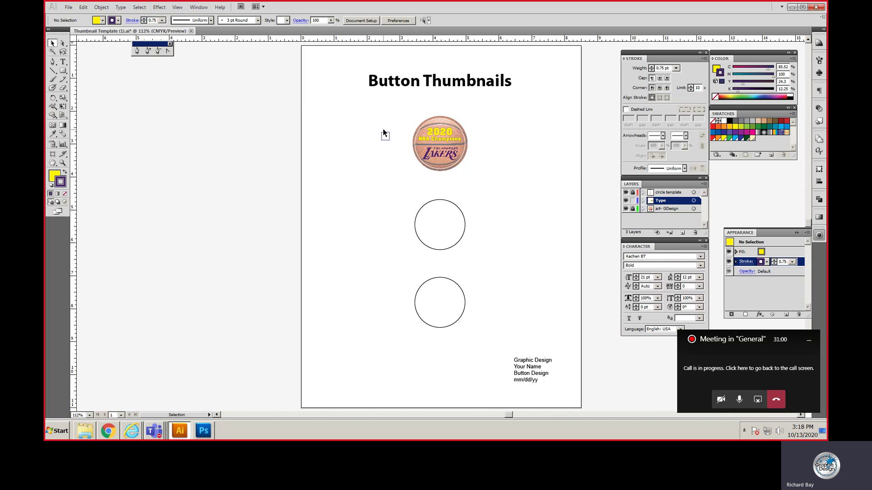
{"action": "left_click", "coordinate": [388, 141]}
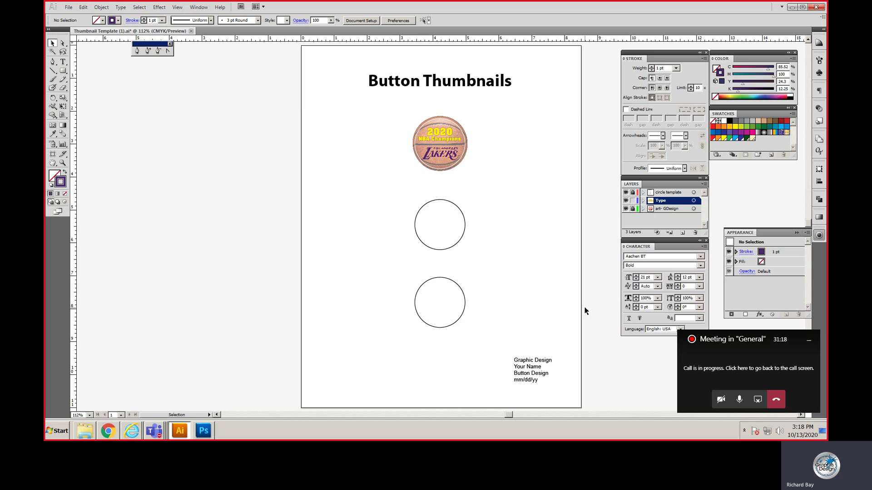
Lock the Type layer, check what the circle template layer contains by hiding and reshowing it, and unlock that layer.
{"action": "left_click", "coordinate": [632, 200]}
{"action": "left_click", "coordinate": [626, 193]}
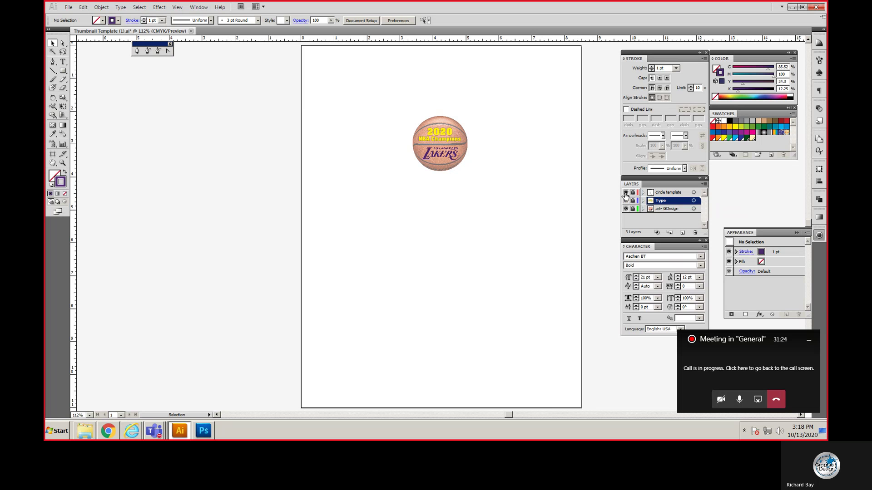
{"action": "left_click", "coordinate": [626, 192]}
{"action": "left_click", "coordinate": [633, 193]}
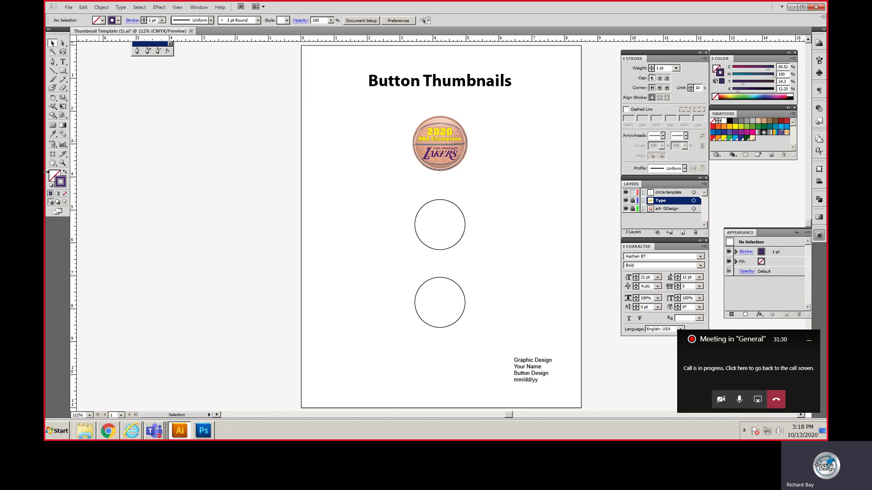
Replace the "Your Name" placeholder in the page's information block with the designer's full name on the circle template layer.
{"action": "left_click", "coordinate": [62, 163]}
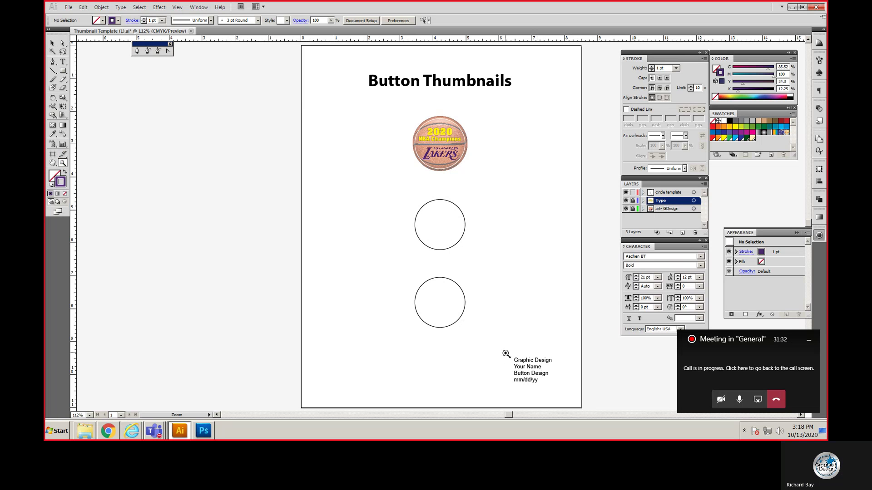
{"action": "left_click_drag", "start_coordinate": [564, 395], "coordinate": [507, 353]}
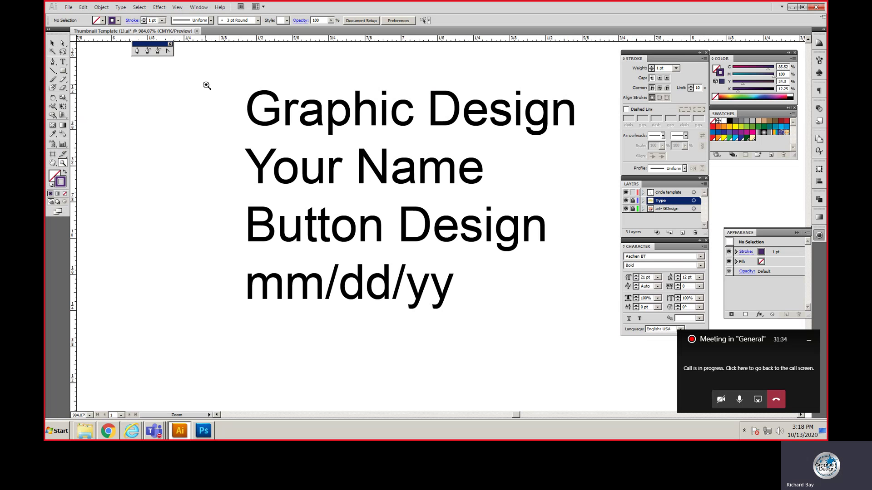
{"action": "left_click", "coordinate": [62, 62]}
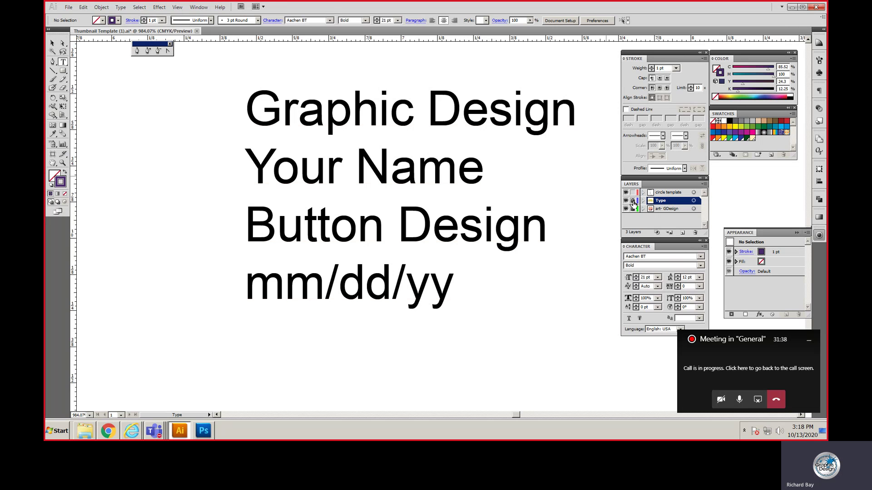
{"action": "left_click", "coordinate": [670, 192]}
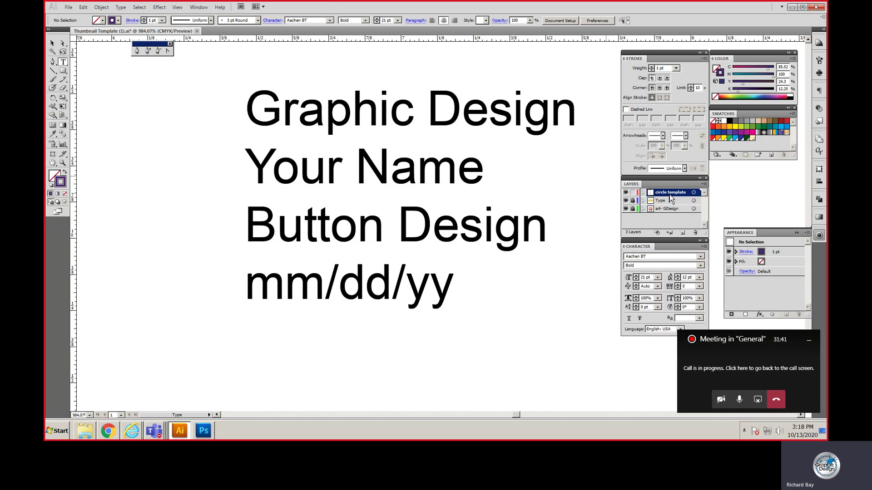
{"action": "left_click_drag", "start_coordinate": [254, 165], "coordinate": [513, 171]}
{"action": "type", "text": "Rick B"}
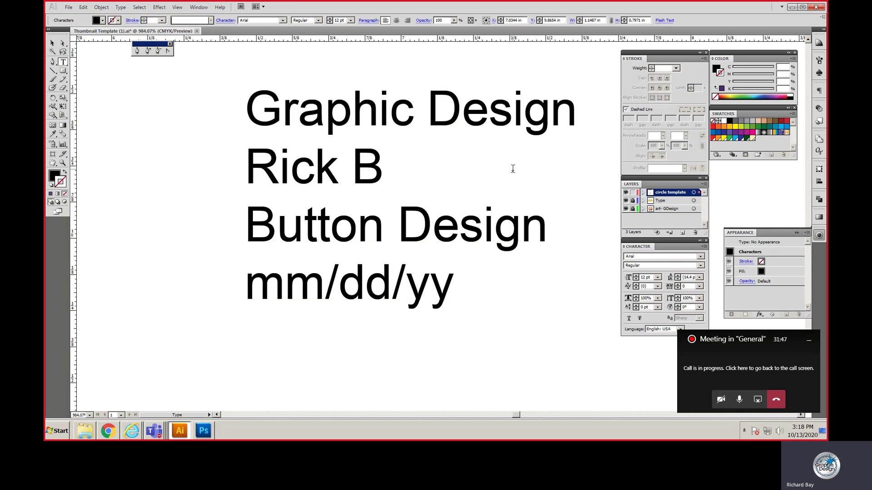
{"action": "type", "text": "ay"}
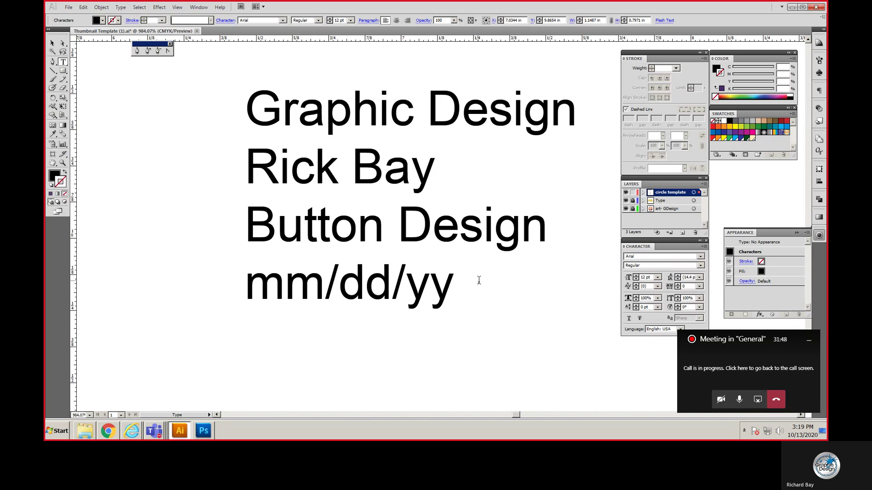
Replace the mm/dd/yy placeholder in the page's information block with 10/13/20, then finish text editing with nothing selected.
{"action": "left_click_drag", "start_coordinate": [325, 286], "coordinate": [230, 286]}
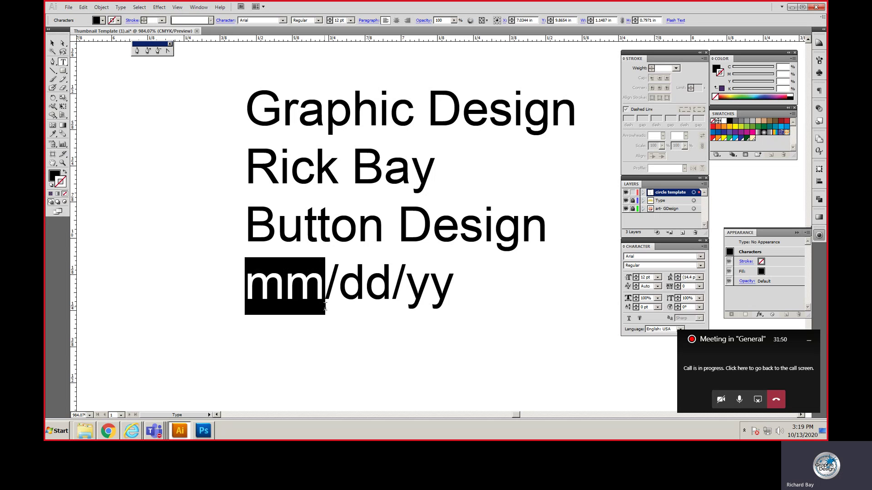
{"action": "type", "text": "10"}
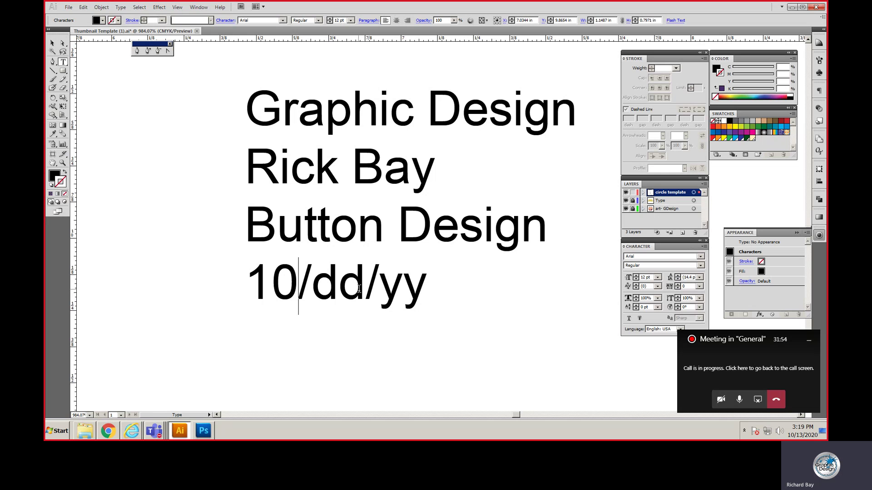
{"action": "left_click_drag", "start_coordinate": [357, 285], "coordinate": [323, 290]}
{"action": "type", "text": "13"}
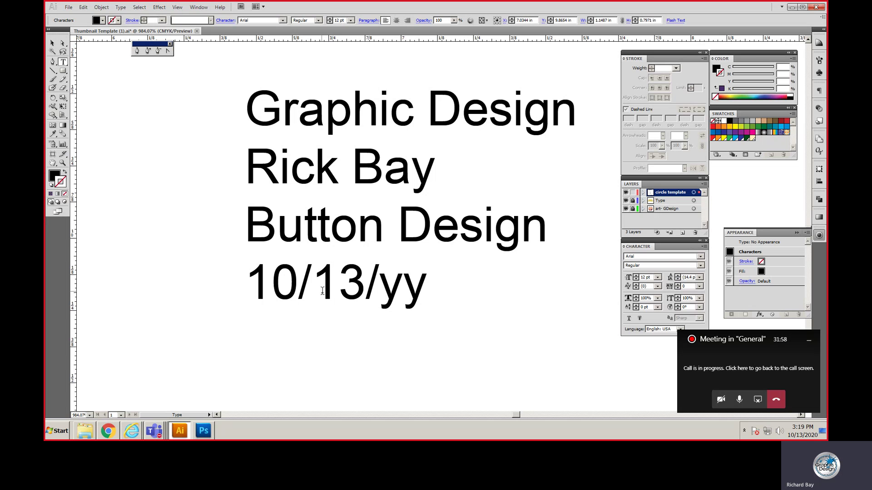
{"action": "left_click_drag", "start_coordinate": [380, 288], "coordinate": [421, 291]}
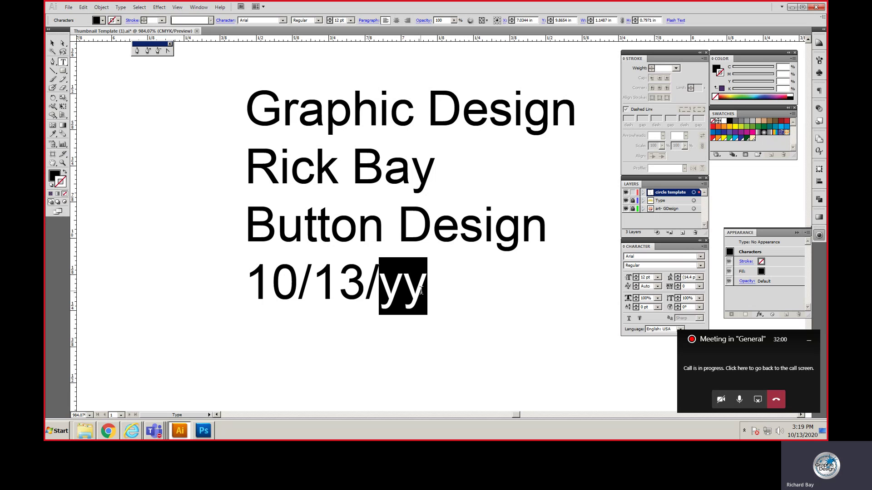
{"action": "type", "text": "20"}
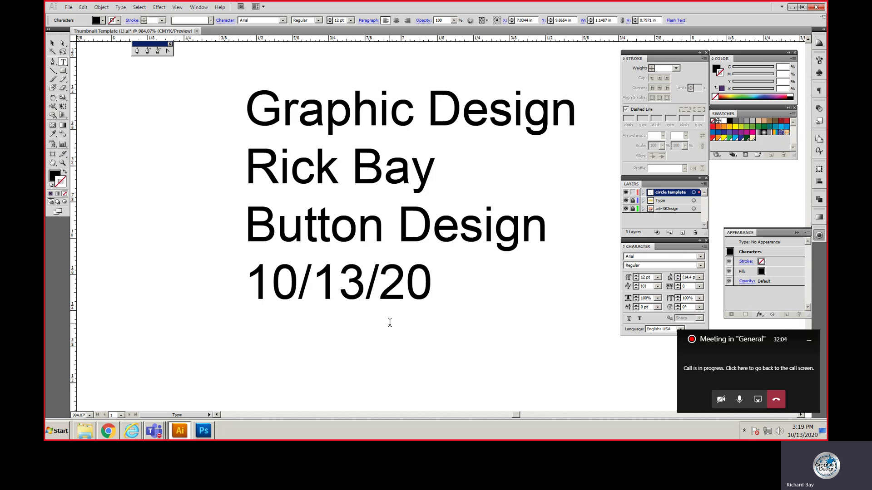
{"action": "key", "text": "Escape"}
{"action": "key", "text": "ctrl+0"}
{"action": "left_click", "coordinate": [390, 323]}
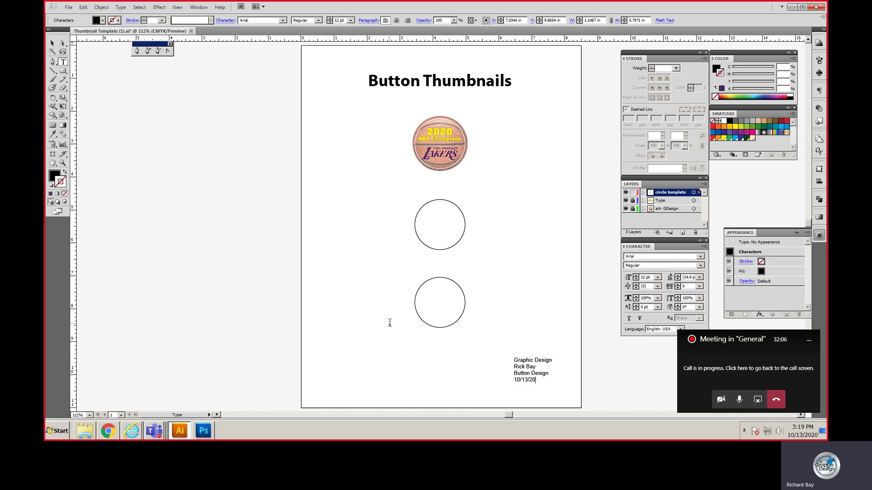
{"action": "left_click", "coordinate": [52, 43]}
{"action": "left_click", "coordinate": [365, 172]}
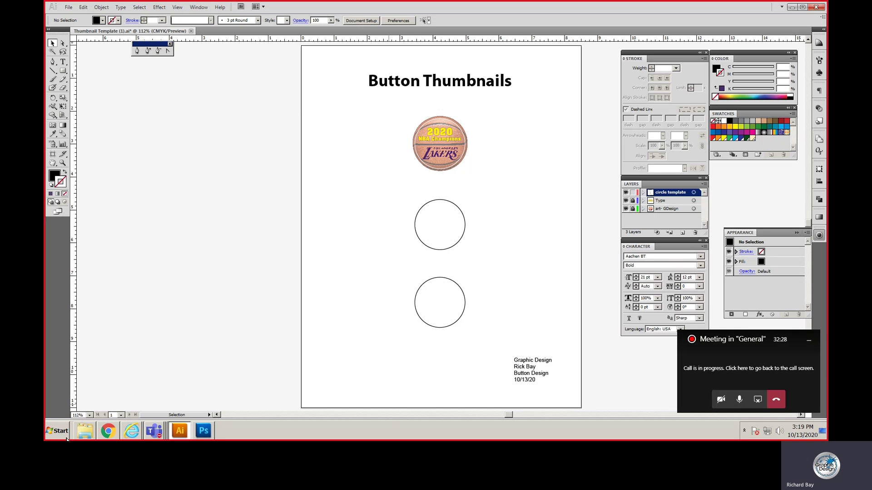
{"action": "mouse_move", "coordinate": [157, 432]}
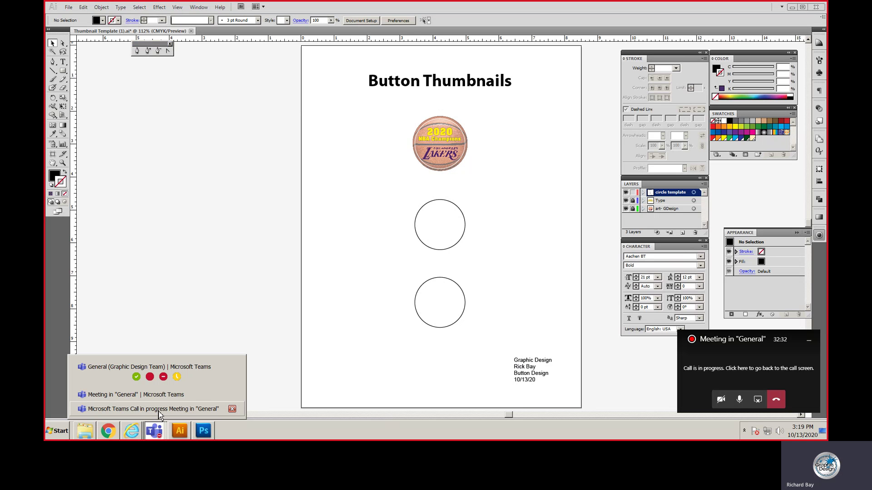
{"action": "left_click", "coordinate": [159, 411]}
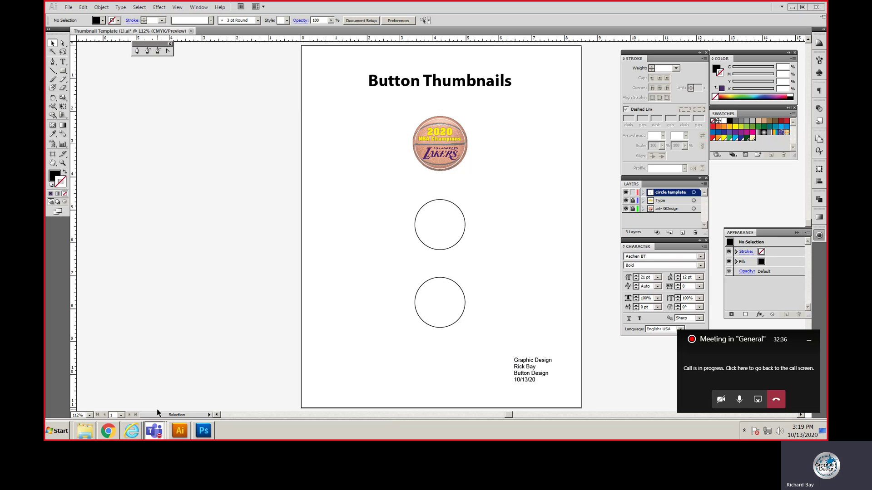
{"action": "left_click", "coordinate": [159, 435]}
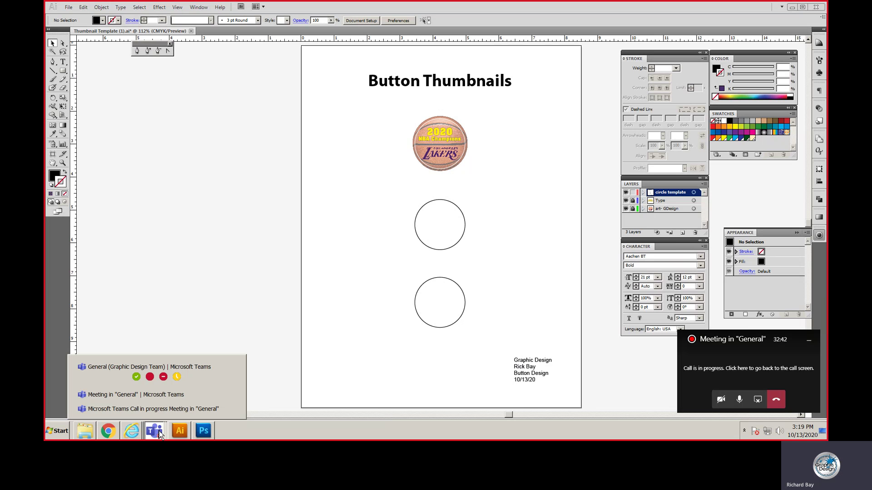
{"action": "left_click", "coordinate": [204, 432]}
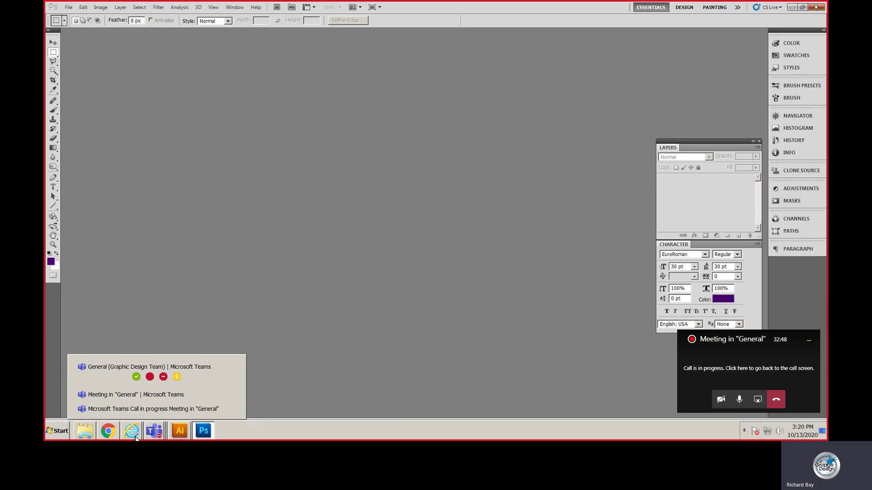
{"action": "left_click", "coordinate": [182, 431]}
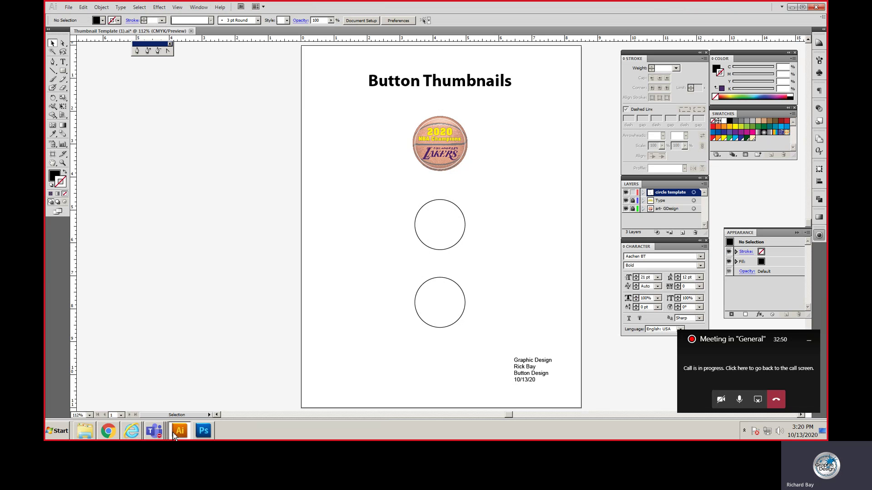
Switch to the Microsoft Teams window of the "General" meeting and leave the meeting.
{"action": "mouse_move", "coordinate": [155, 432]}
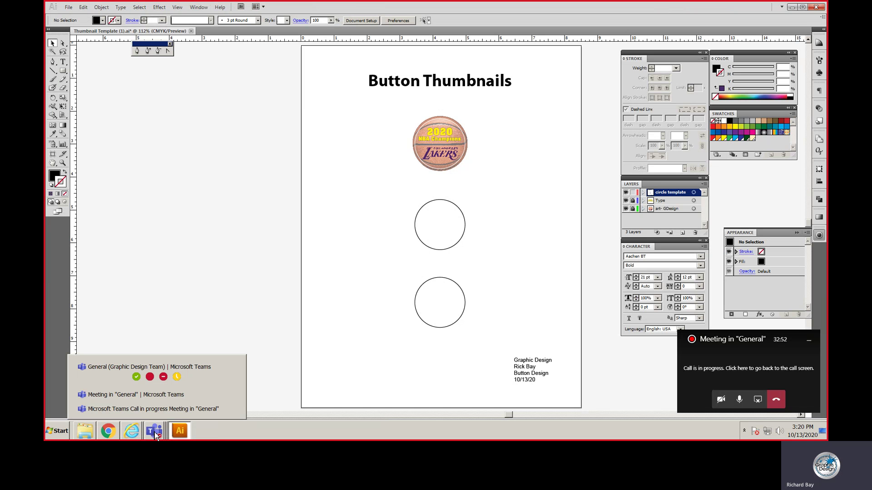
{"action": "left_click", "coordinate": [154, 432]}
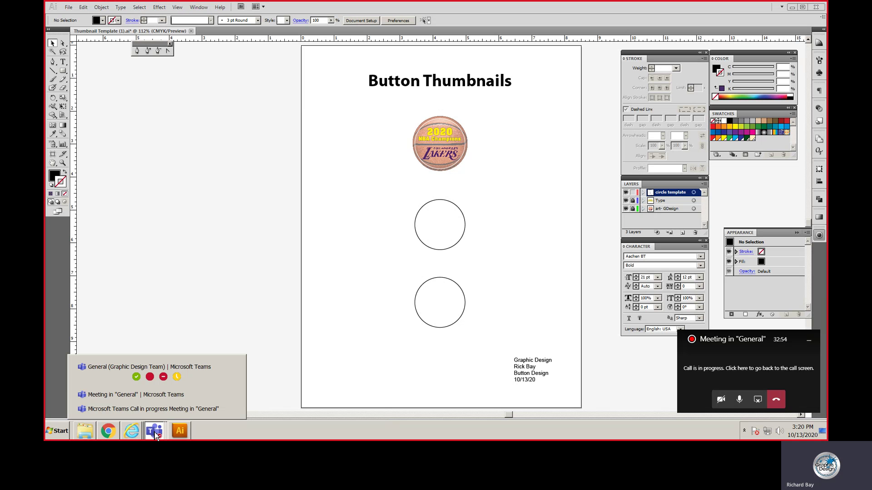
{"action": "left_click", "coordinate": [160, 398]}
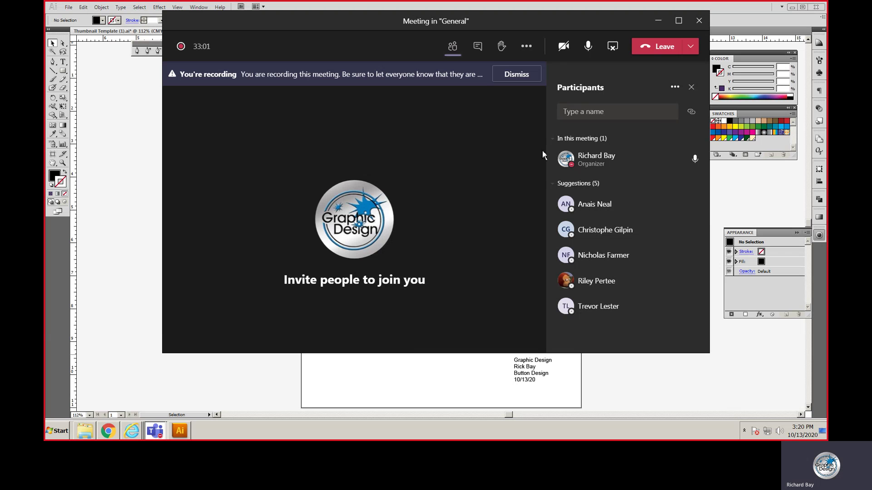
{"action": "left_click", "coordinate": [691, 48]}
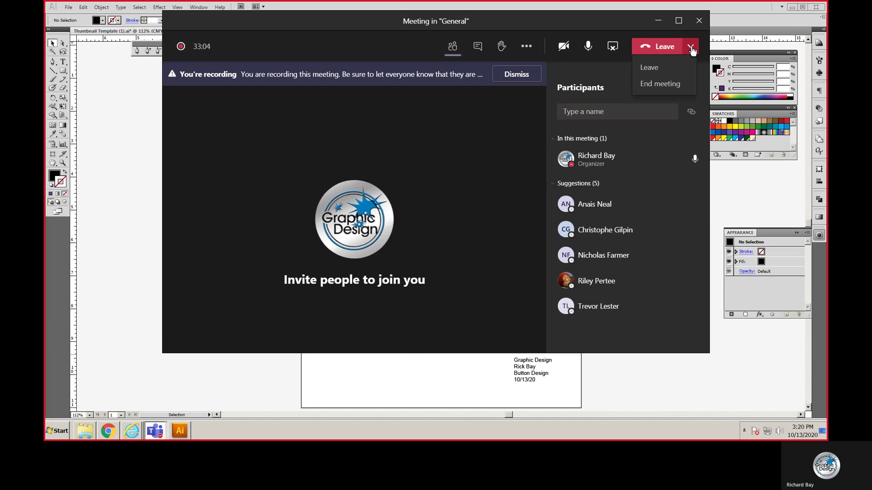
{"action": "left_click", "coordinate": [661, 68]}
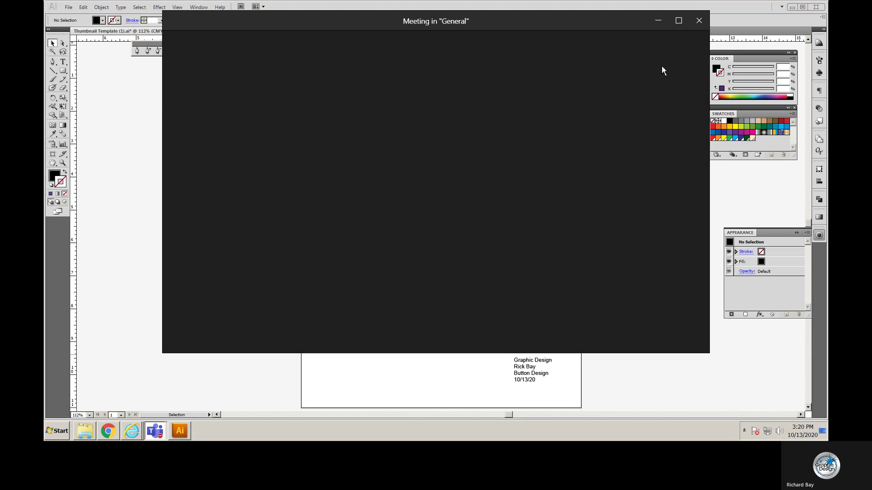